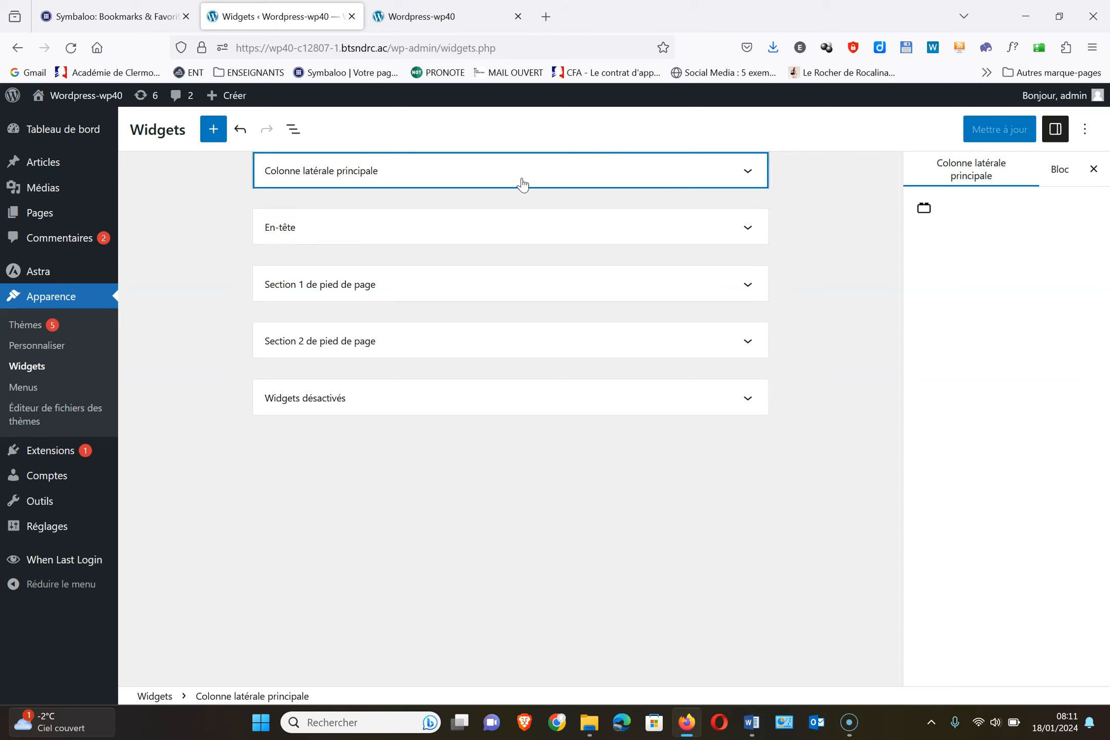
# Expand the 'Colonne latérale principale' widget area and compare it with the live front page
pyautogui.click(748, 172)
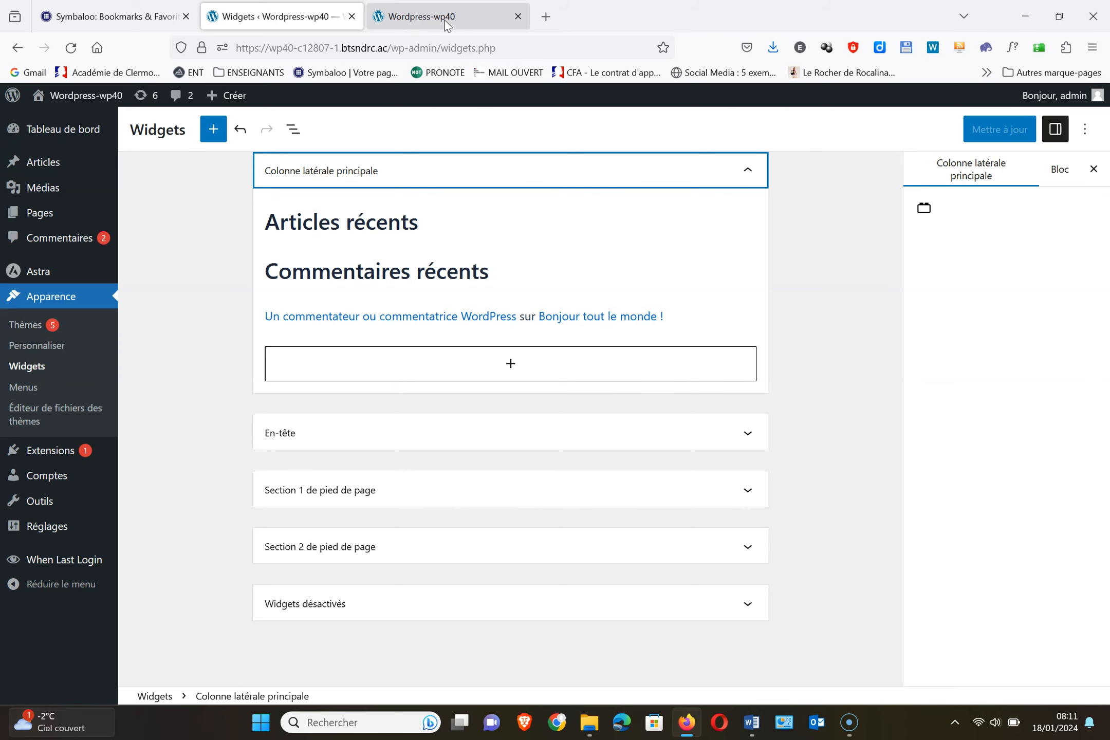
pyautogui.click(417, 21)
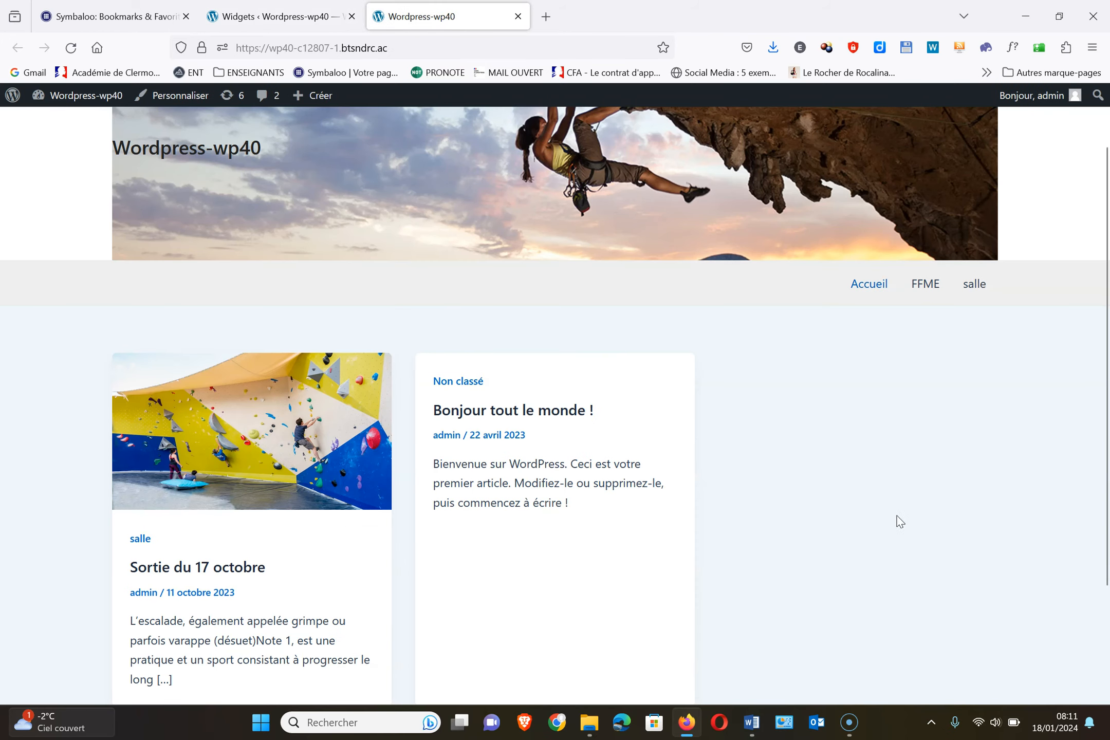
pyautogui.click(267, 17)
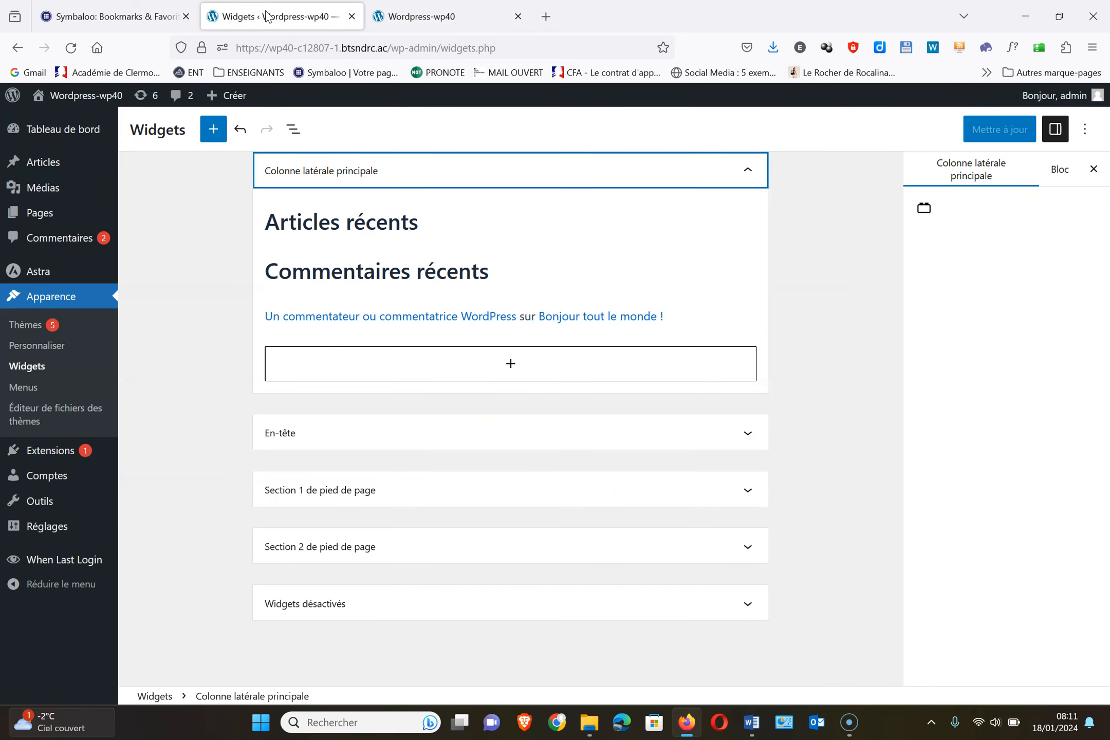
pyautogui.click(34, 348)
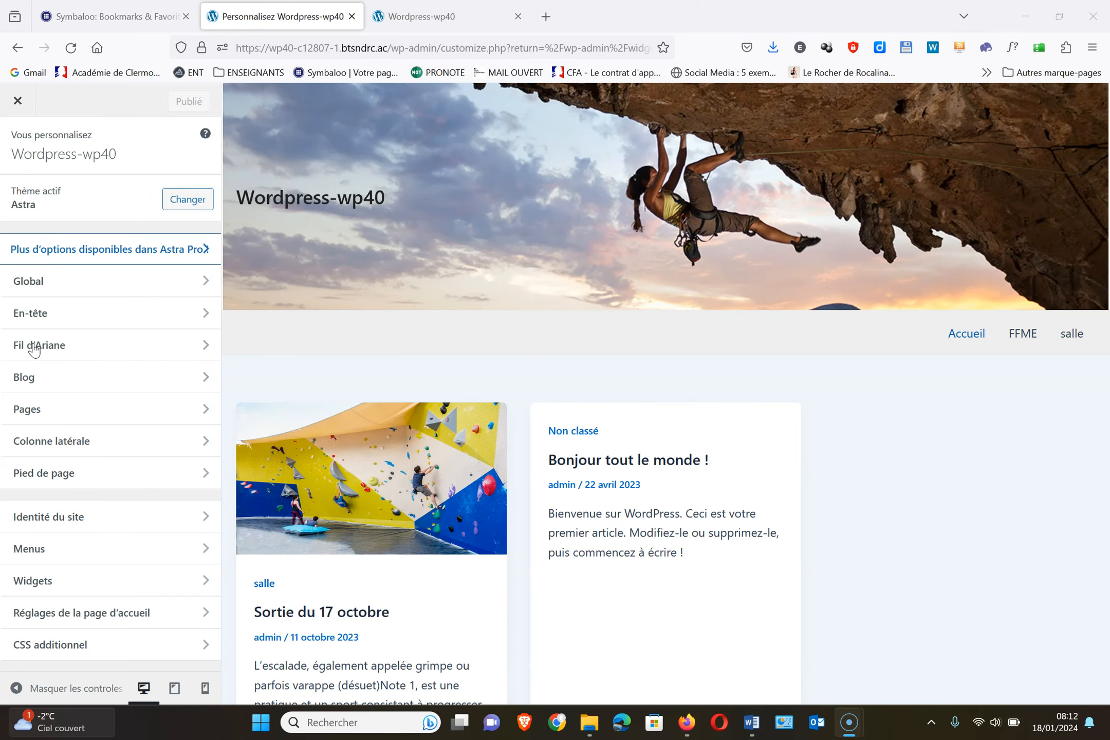
# Set the Colonne latérale layout to the right-hand sidebar and publish it
pyautogui.click(94, 441)
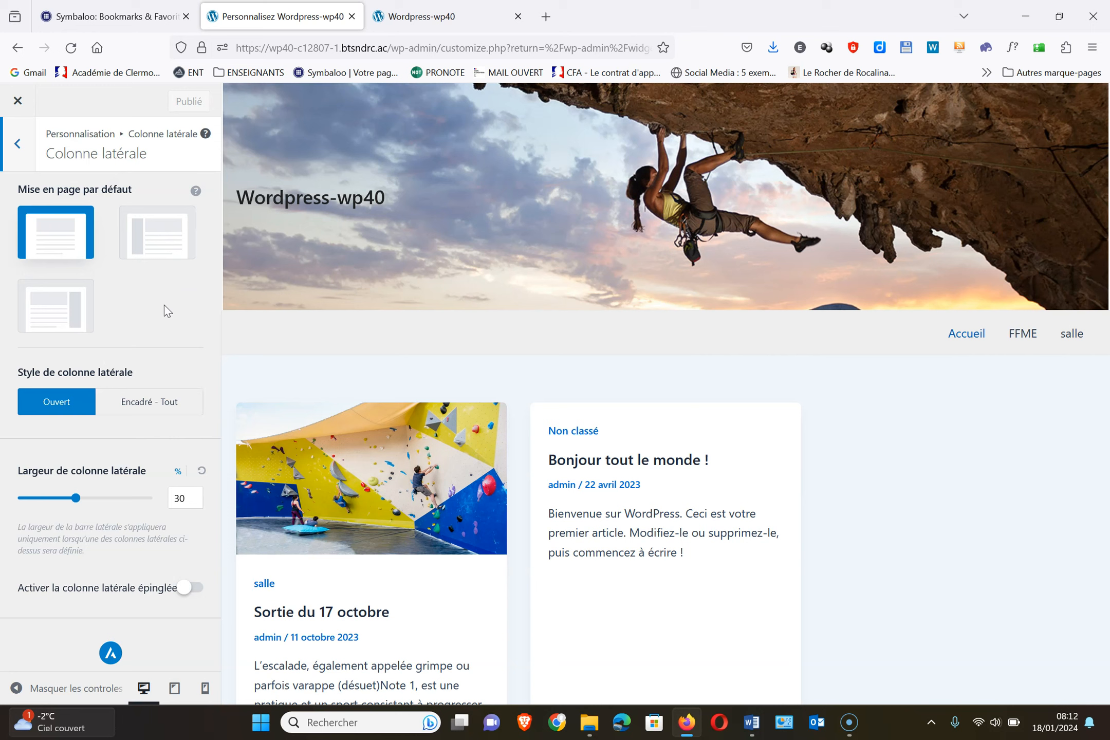
pyautogui.click(64, 326)
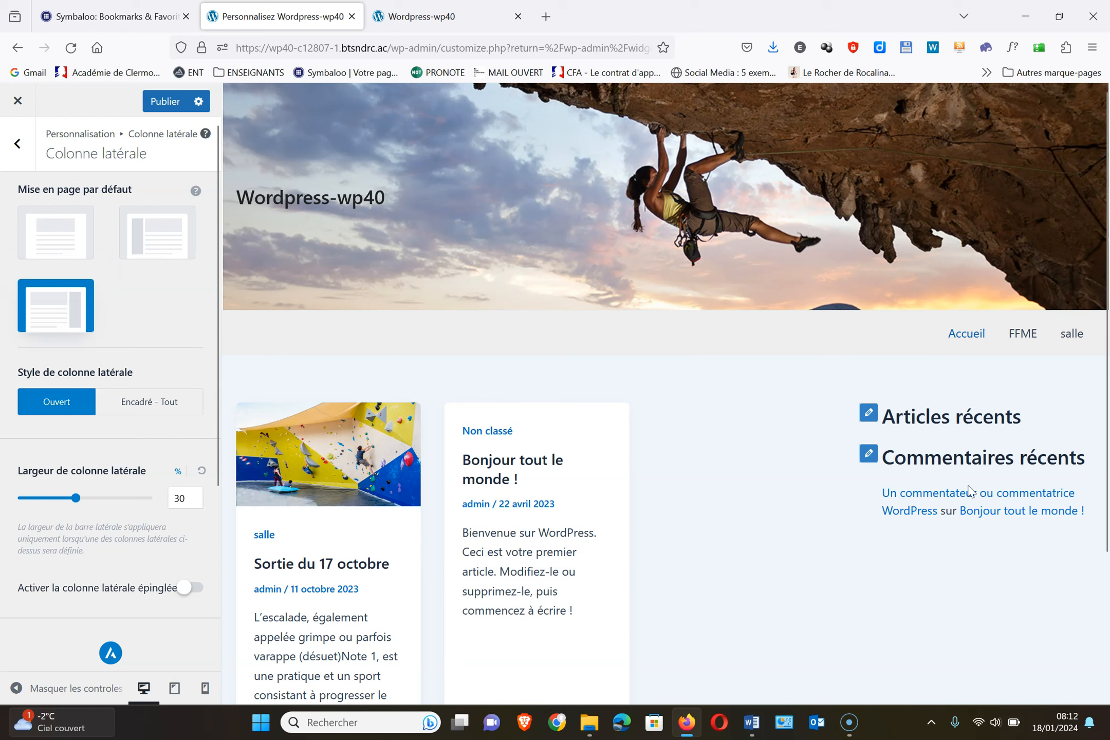
pyautogui.click(164, 103)
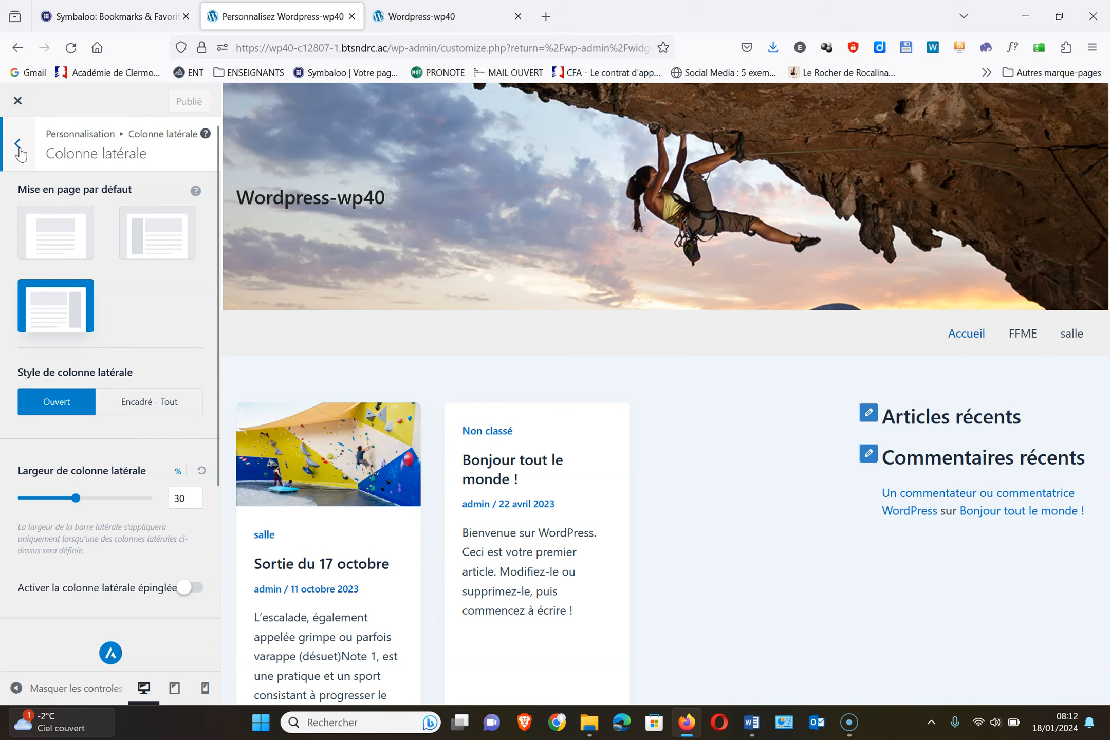
pyautogui.click(18, 145)
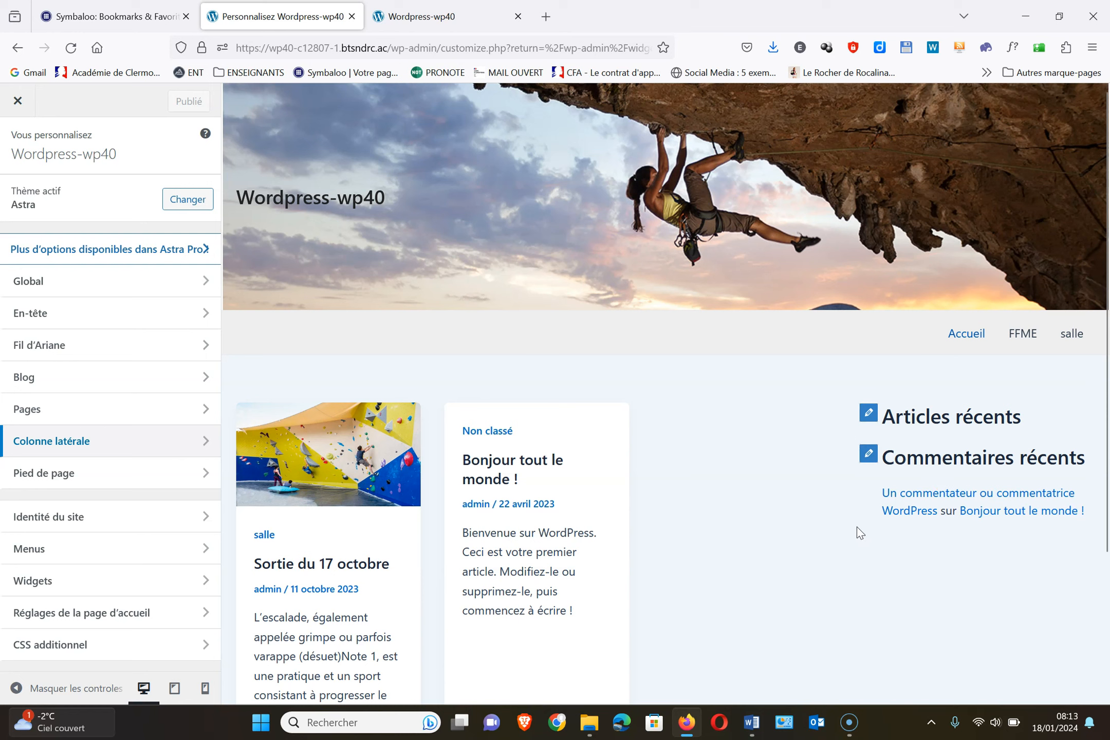
pyautogui.click(15, 102)
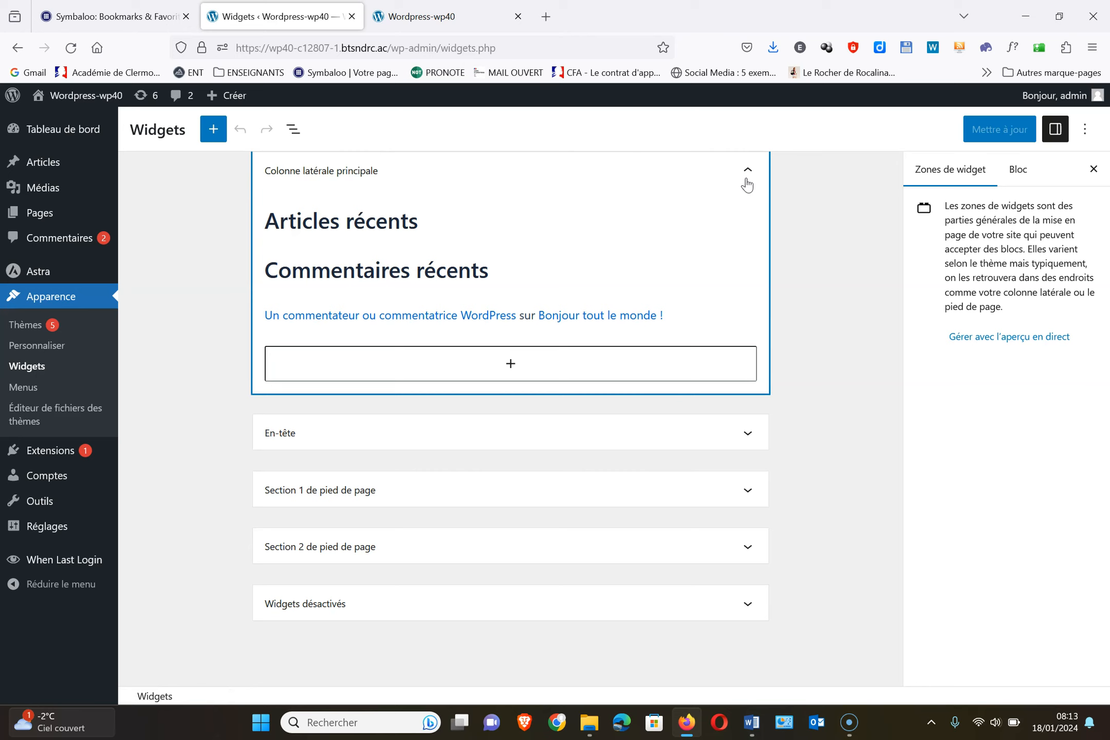
# Add a 'Menu de navigation' widget to the main sidebar from the full block list
pyautogui.click(510, 364)
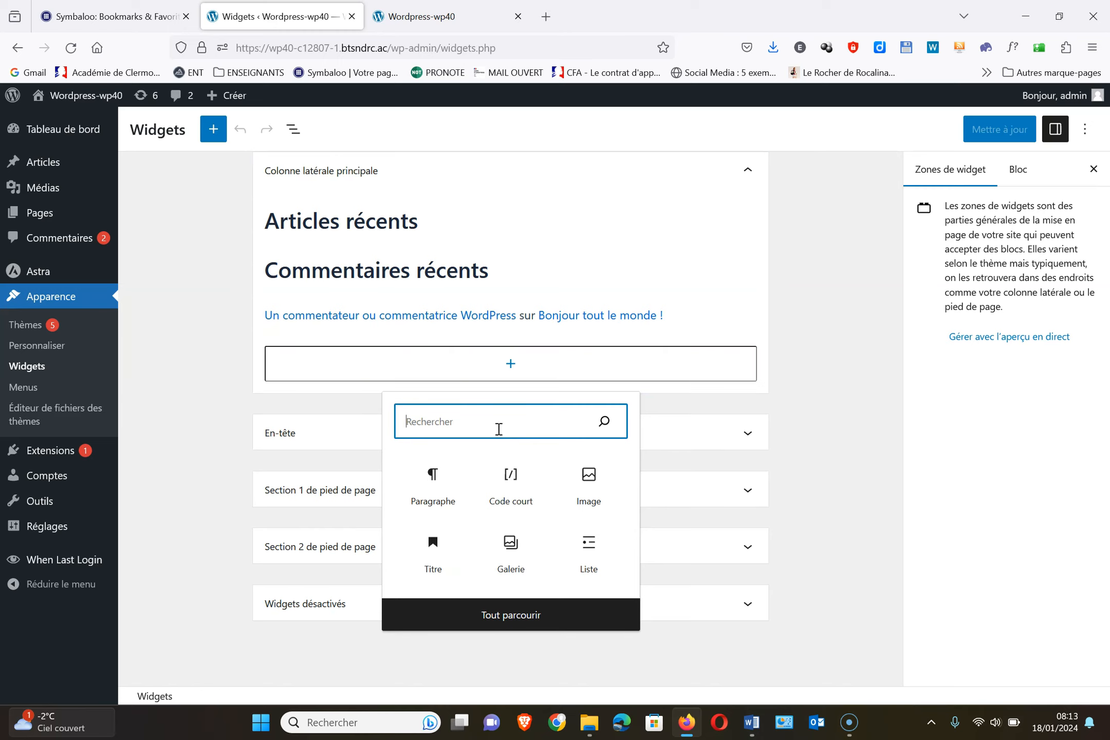
pyautogui.click(497, 618)
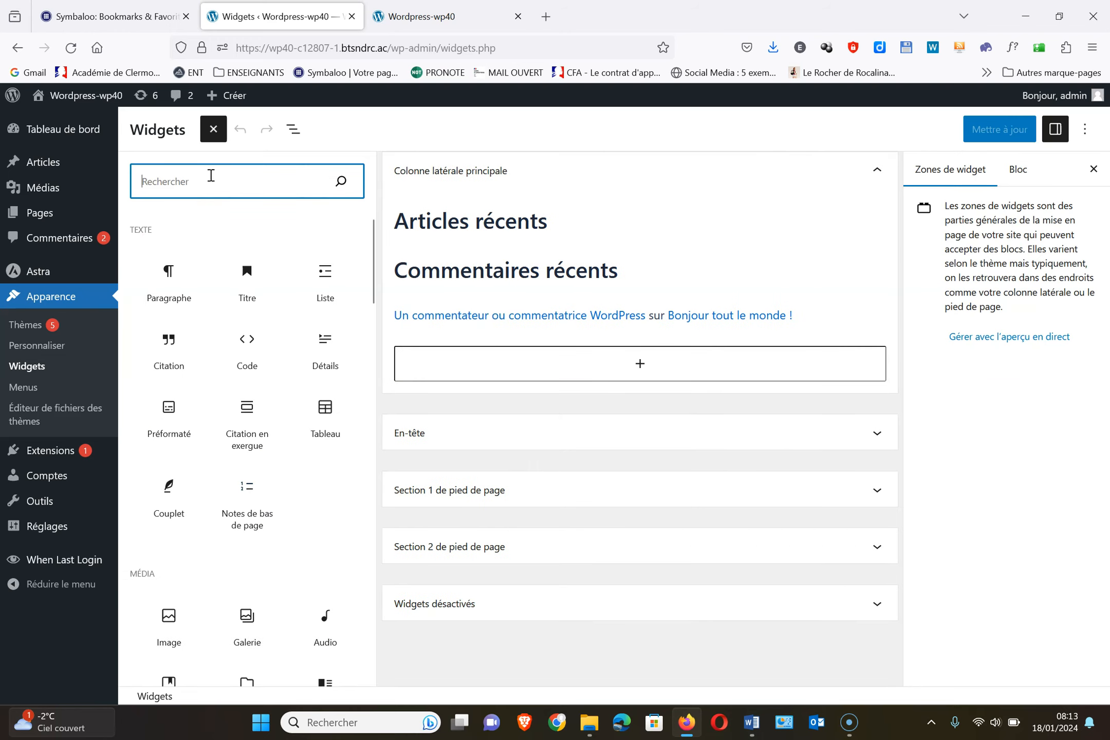
pyautogui.scroll(-15, 314, 537)
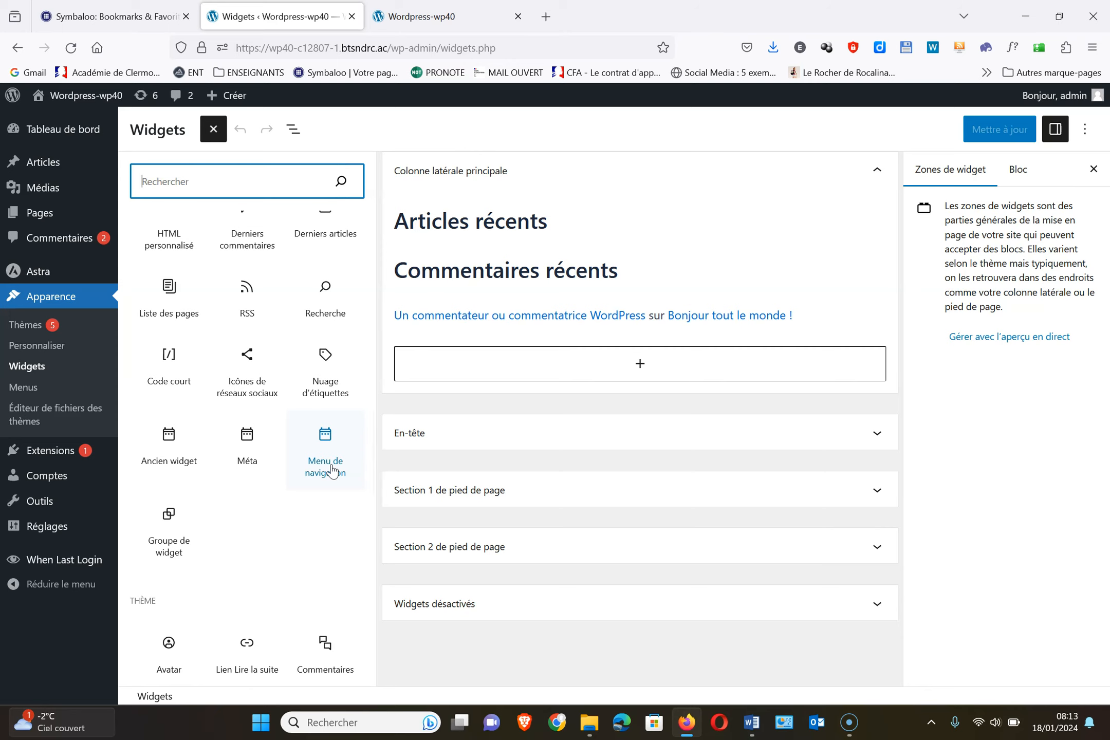
pyautogui.click(332, 471)
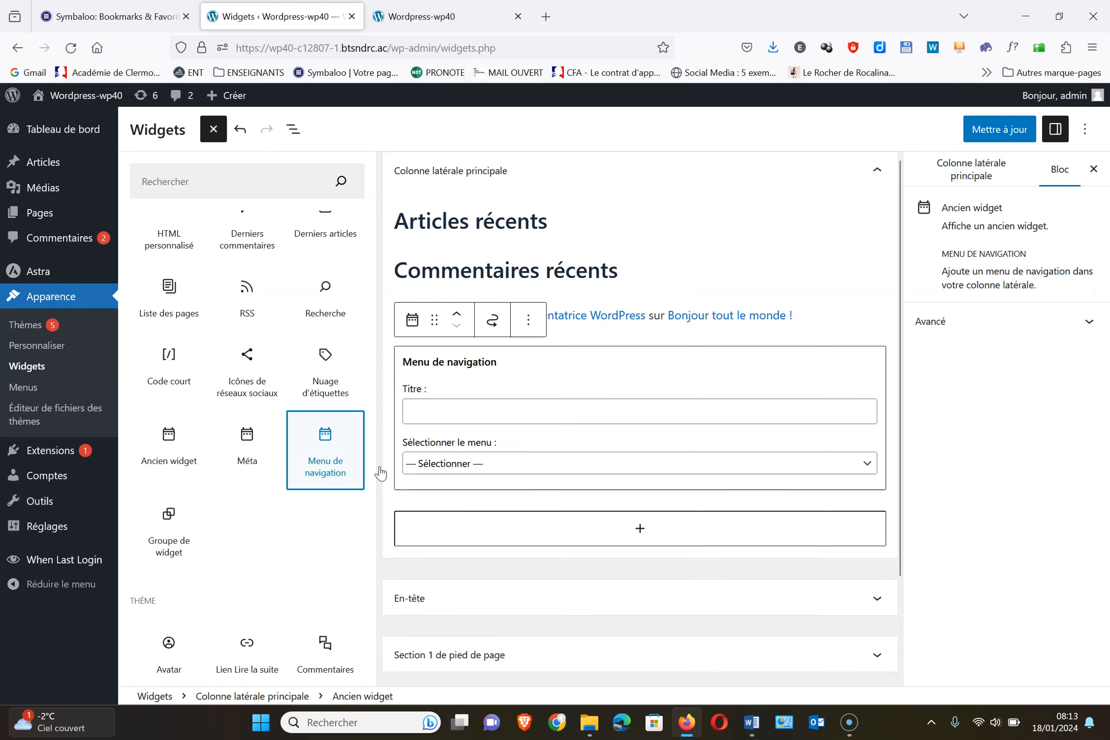
# Title the navigation widget 'Menu', select menu1, and save the widgets with Mettre à jour
pyautogui.click(433, 413)
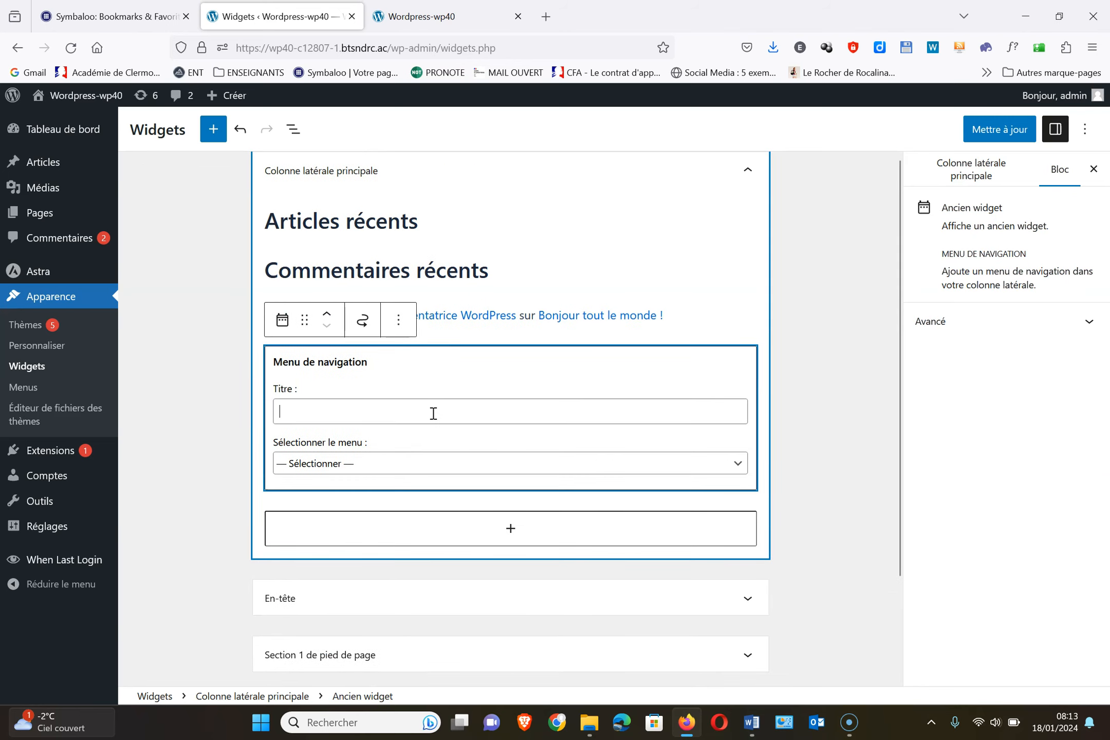
pyautogui.write('Menu')
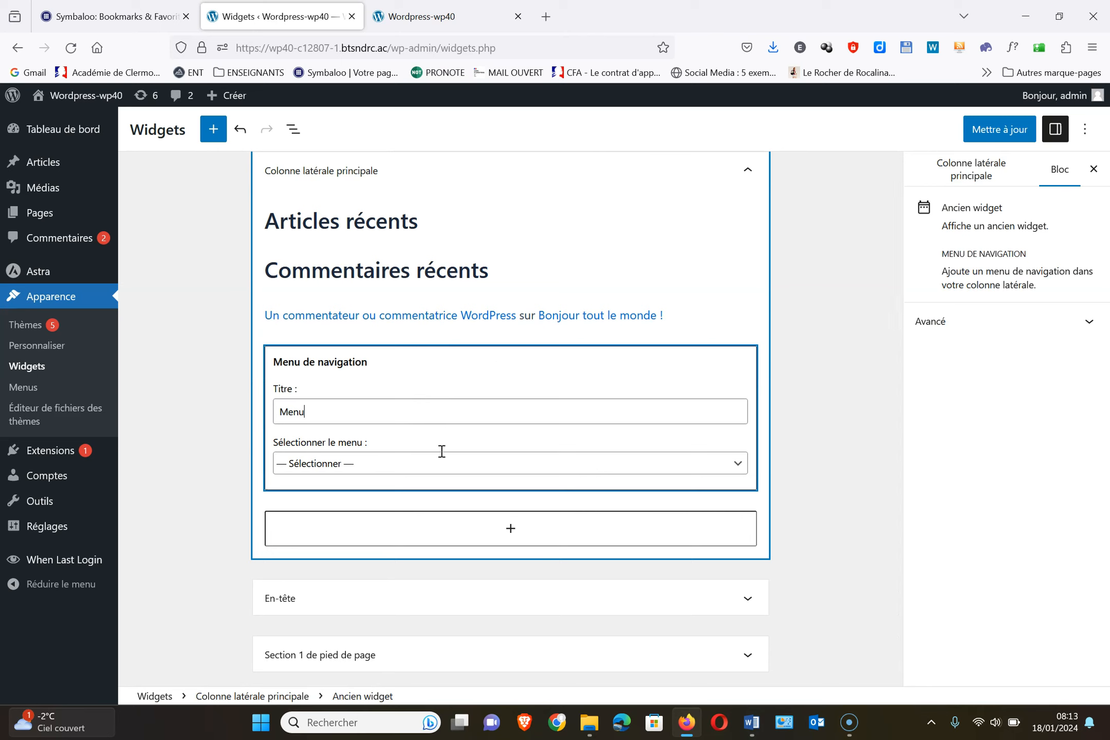
pyautogui.click(447, 465)
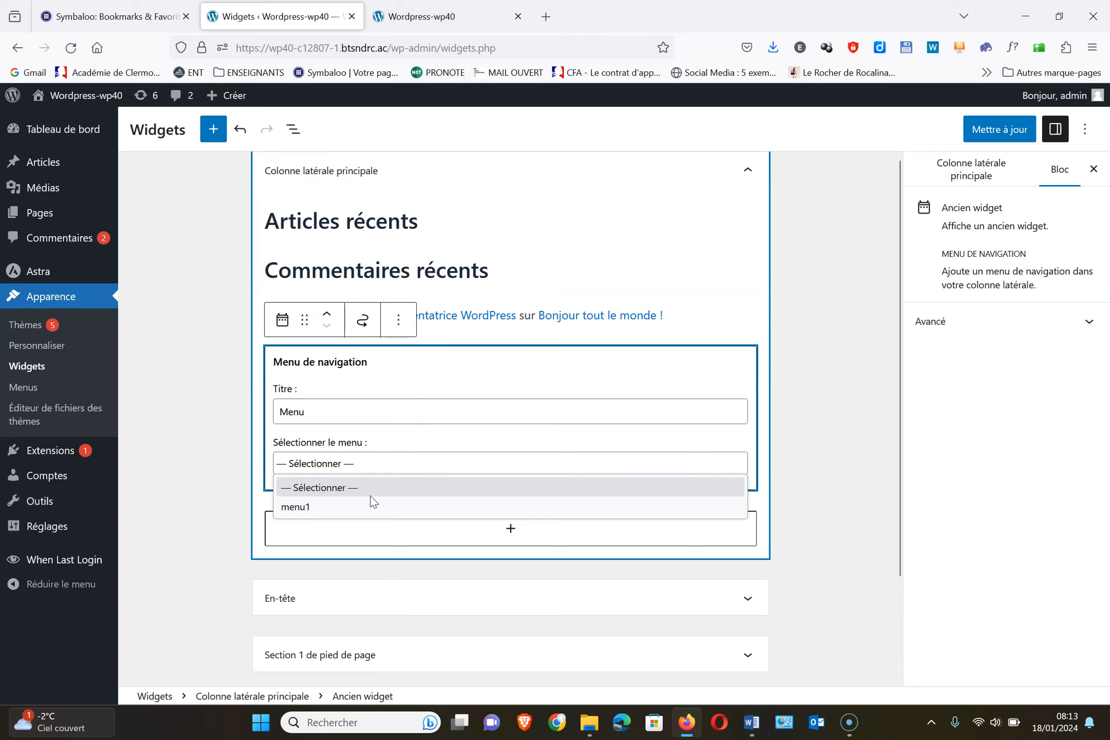
pyautogui.click(338, 512)
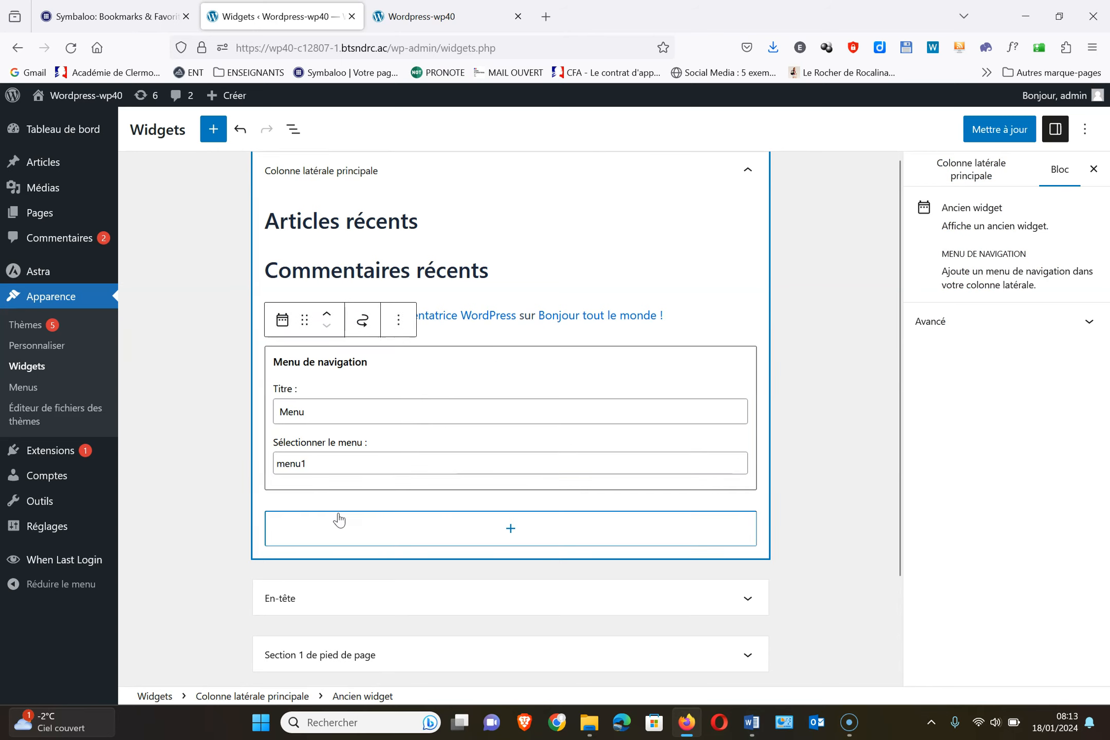
pyautogui.click(1007, 128)
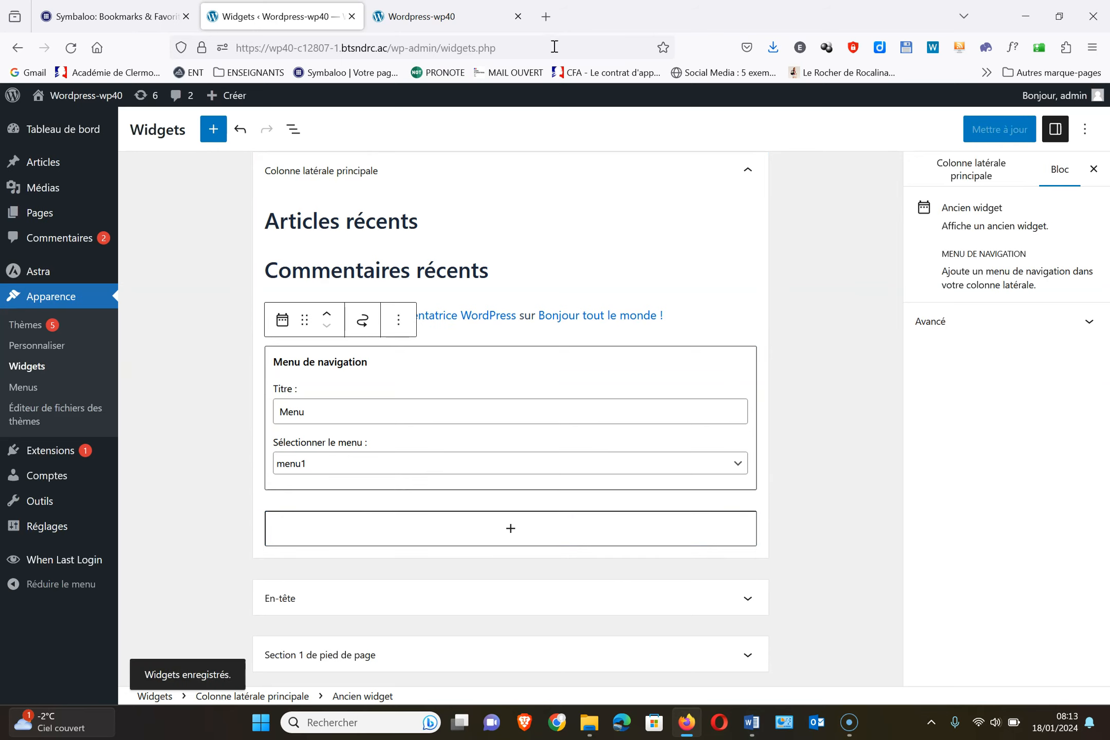
pyautogui.click(451, 14)
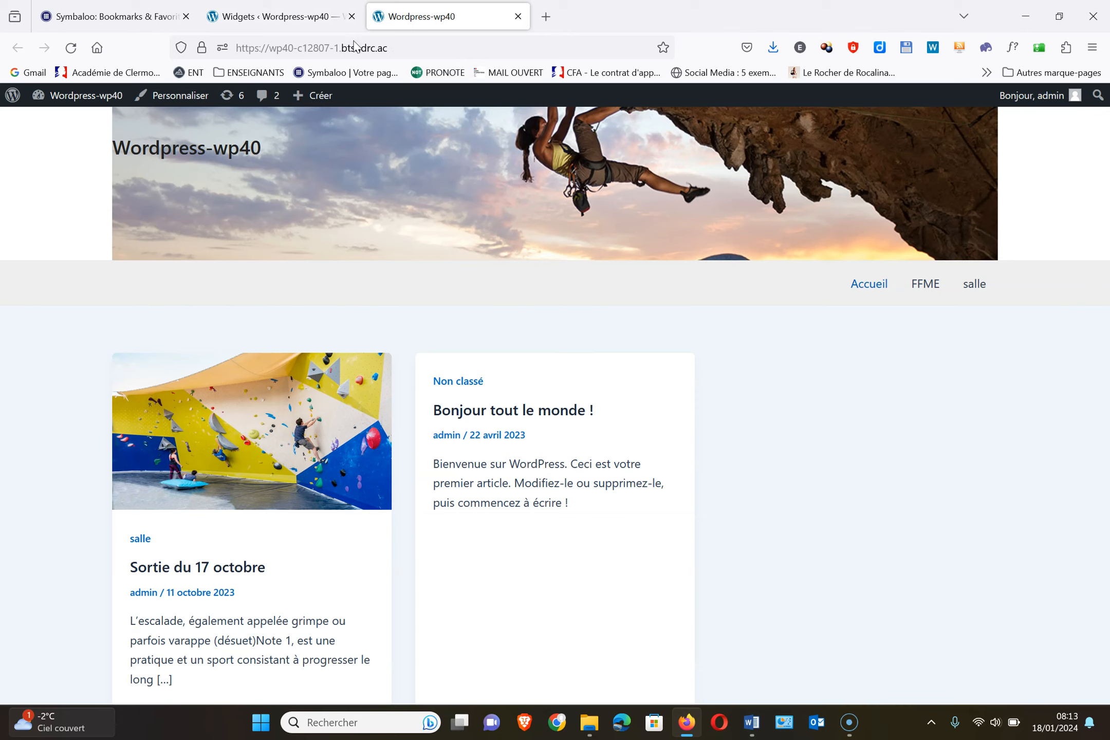
# Reload the front page to verify the sidebar Menu links Accueil, FFME and salle
pyautogui.click(71, 48)
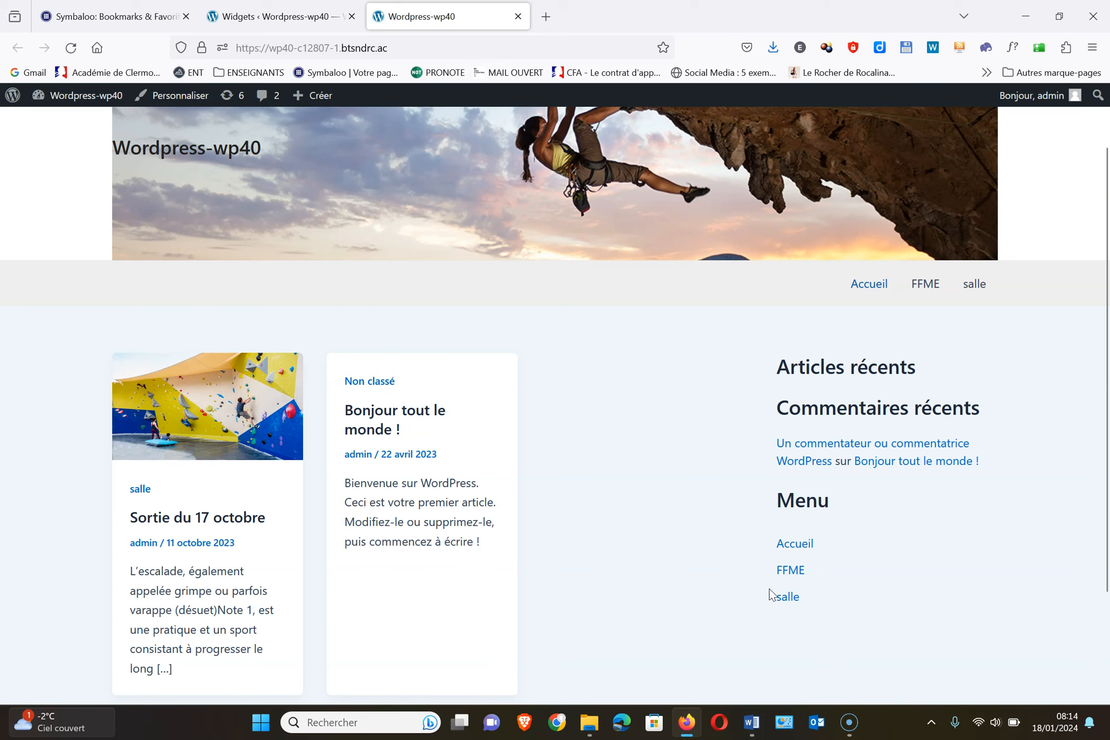
pyautogui.click(276, 21)
pyautogui.click(749, 173)
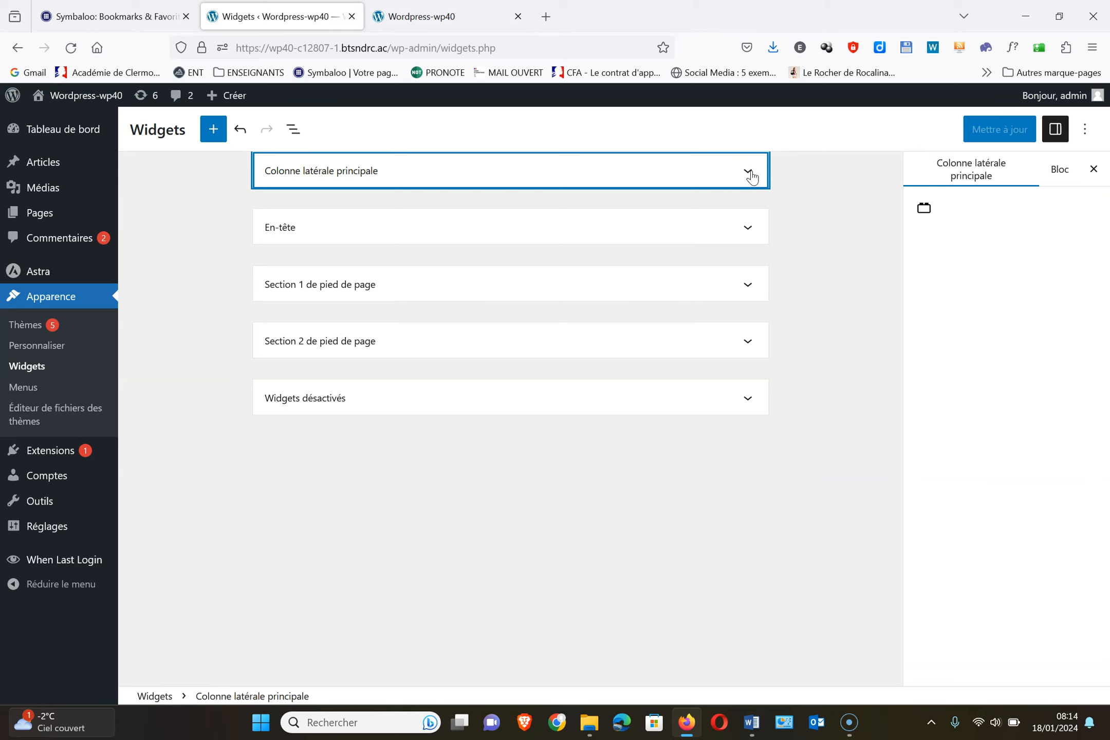
# Recheck the 'Colonne latérale principale' widgets, then open Apparence > Personnaliser
pyautogui.click(750, 173)
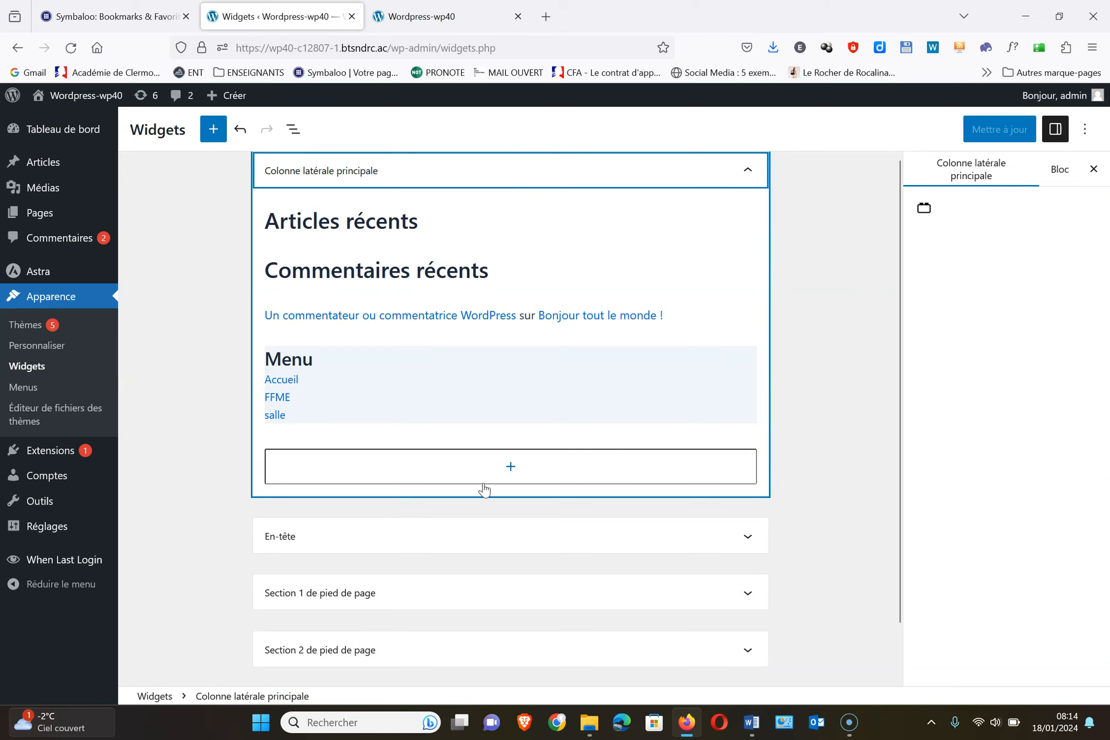
pyautogui.click(749, 171)
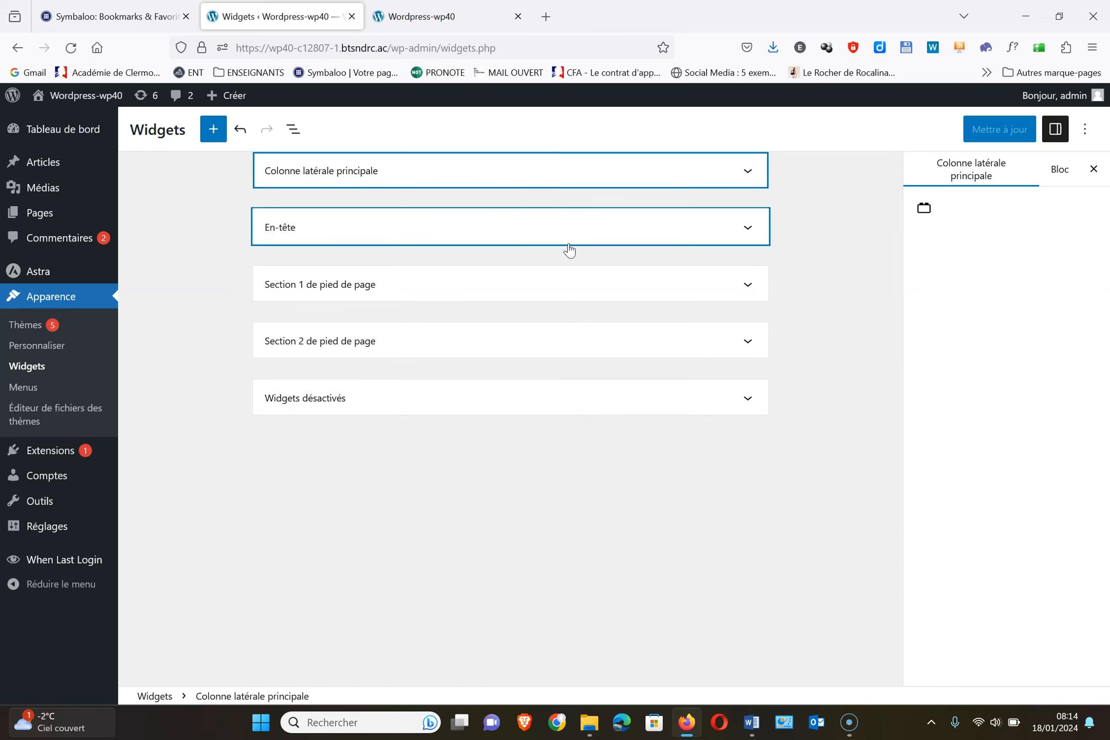
pyautogui.click(43, 353)
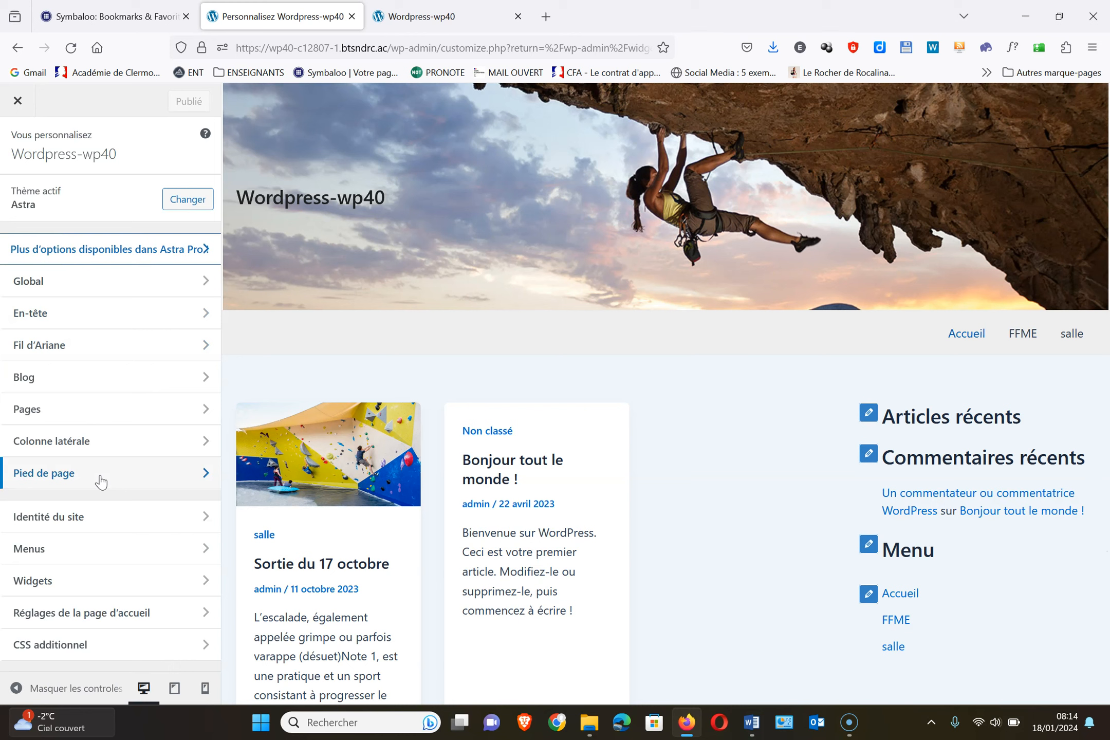
# Place a Widget 1 element in the En-tête builder's bottom row and open its settings
pyautogui.click(74, 312)
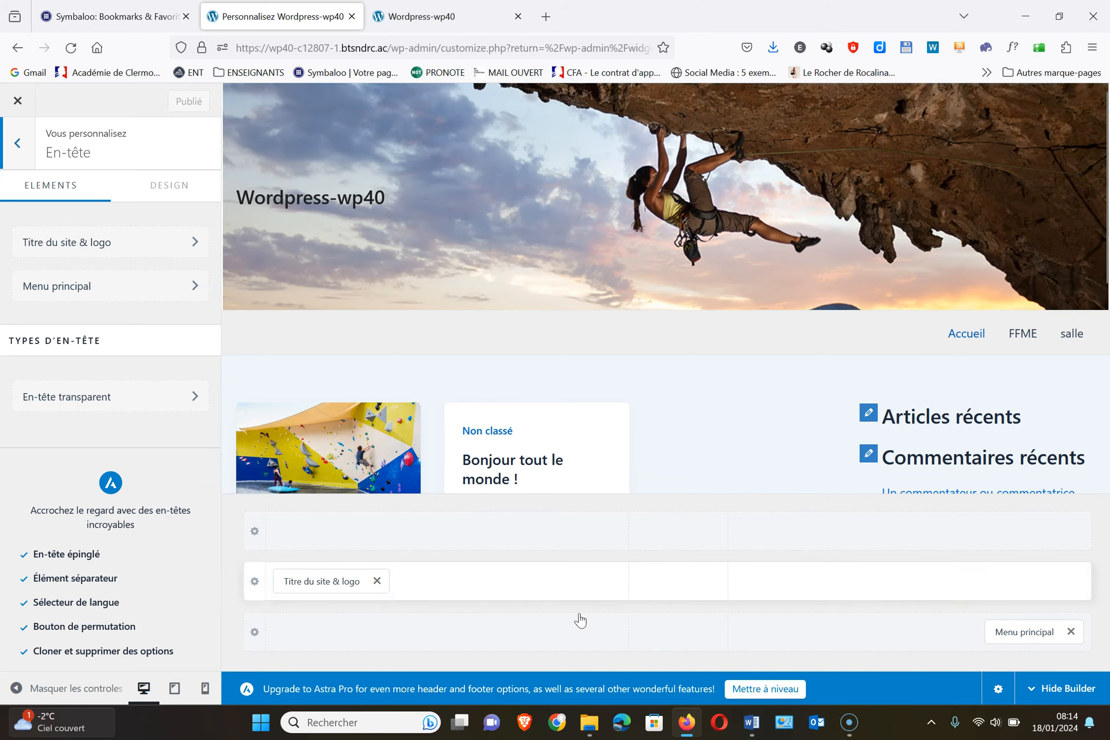
pyautogui.click(451, 635)
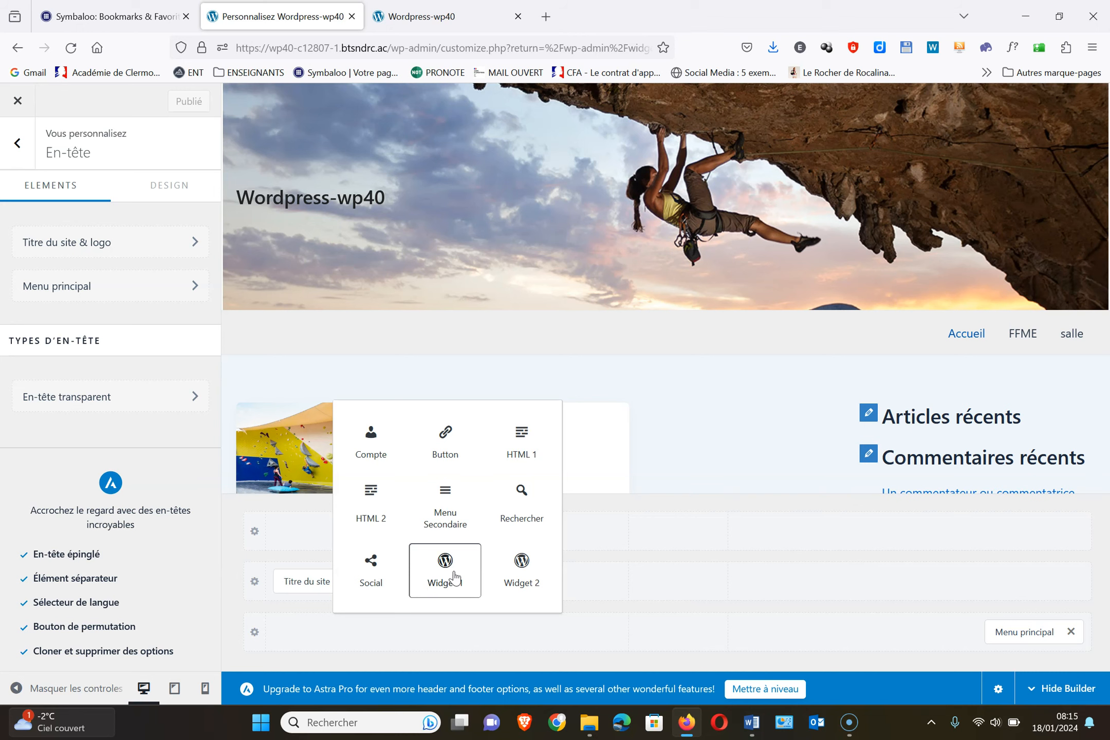
pyautogui.click(445, 571)
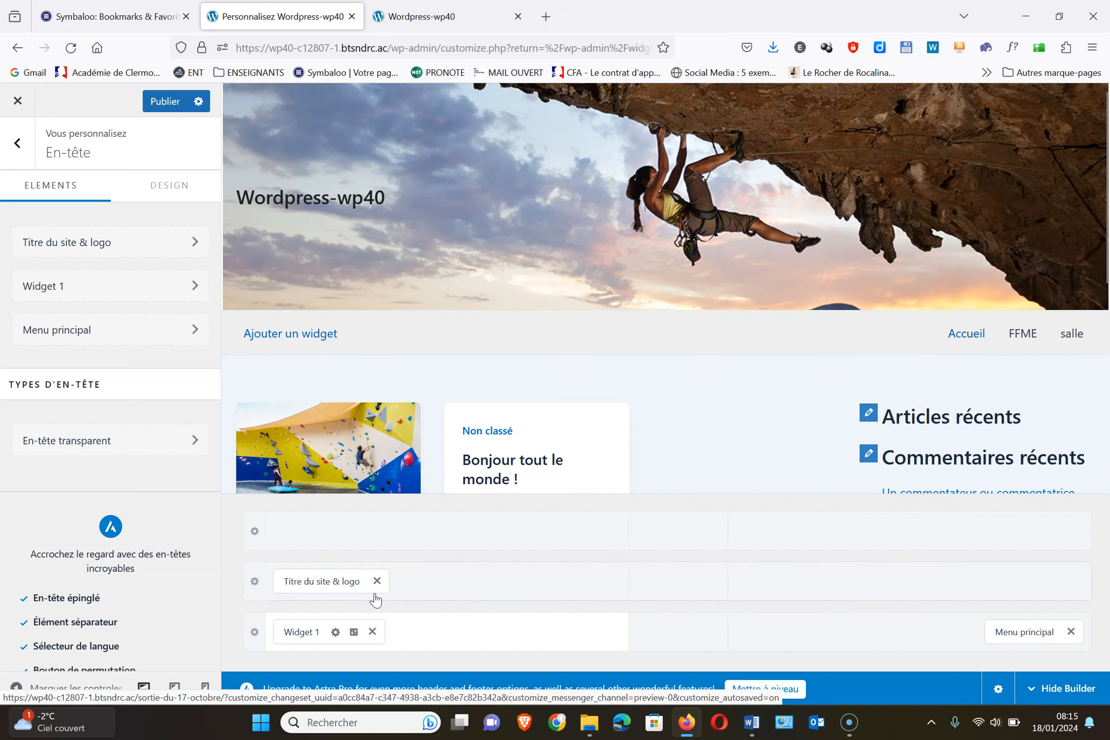
pyautogui.click(335, 632)
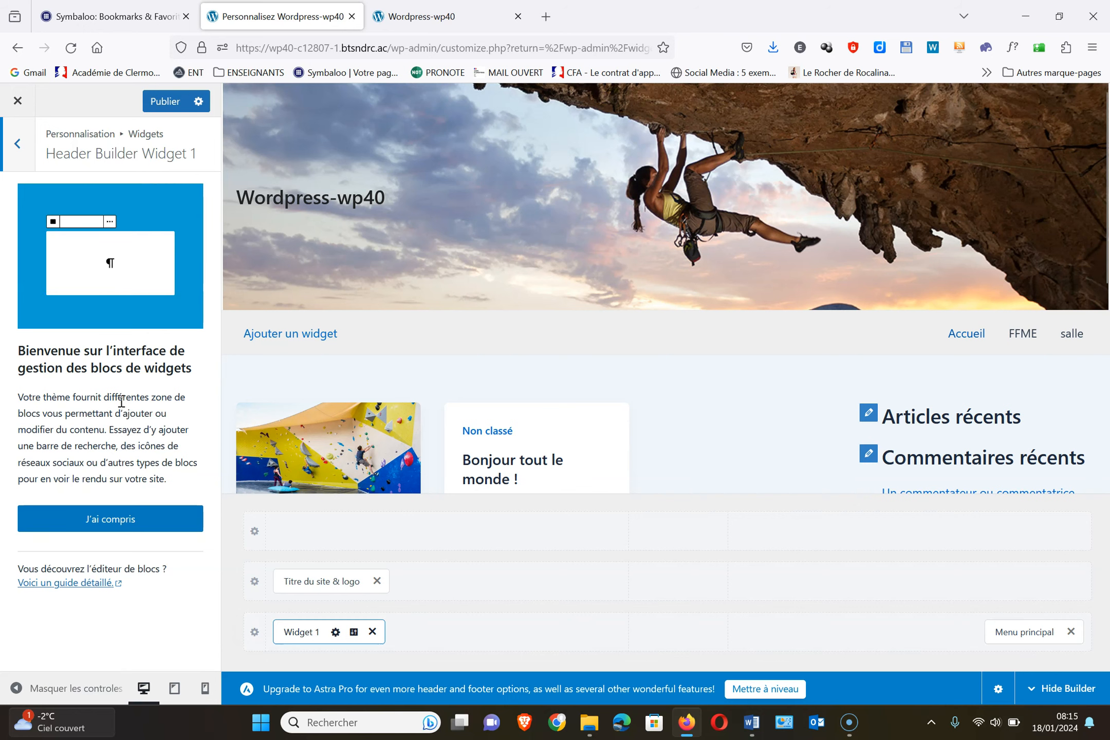
# Insert a Recherche search block into the header's Widget 1 and publish
pyautogui.click(111, 522)
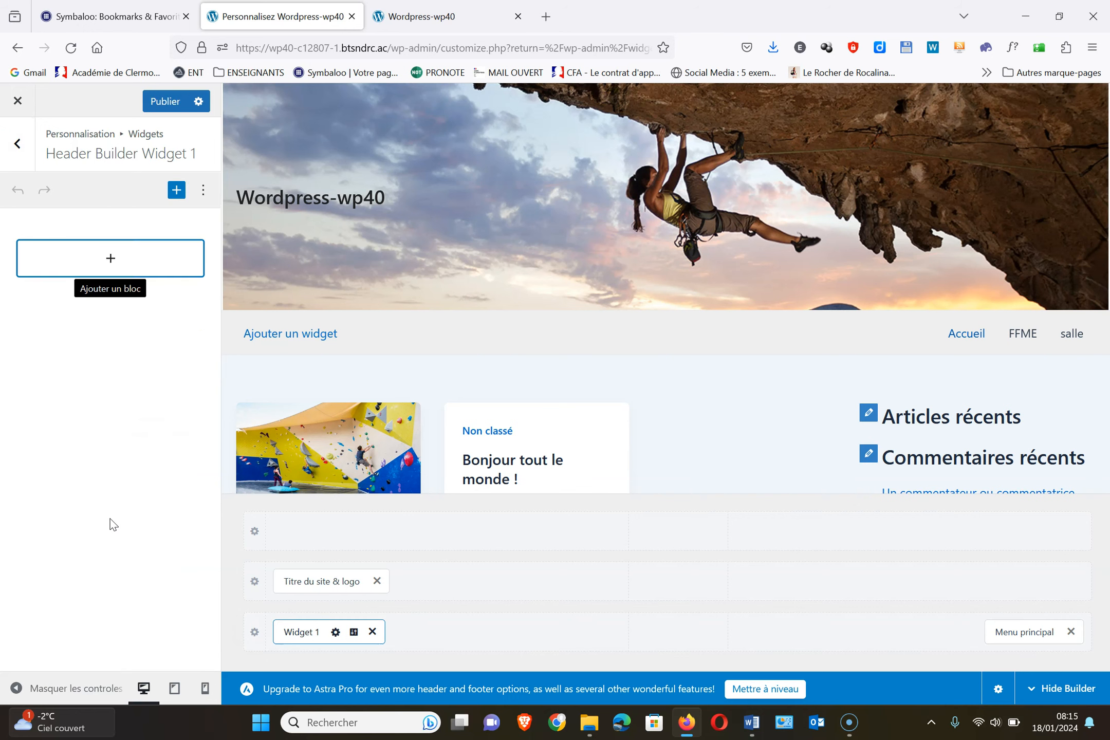
pyautogui.click(112, 260)
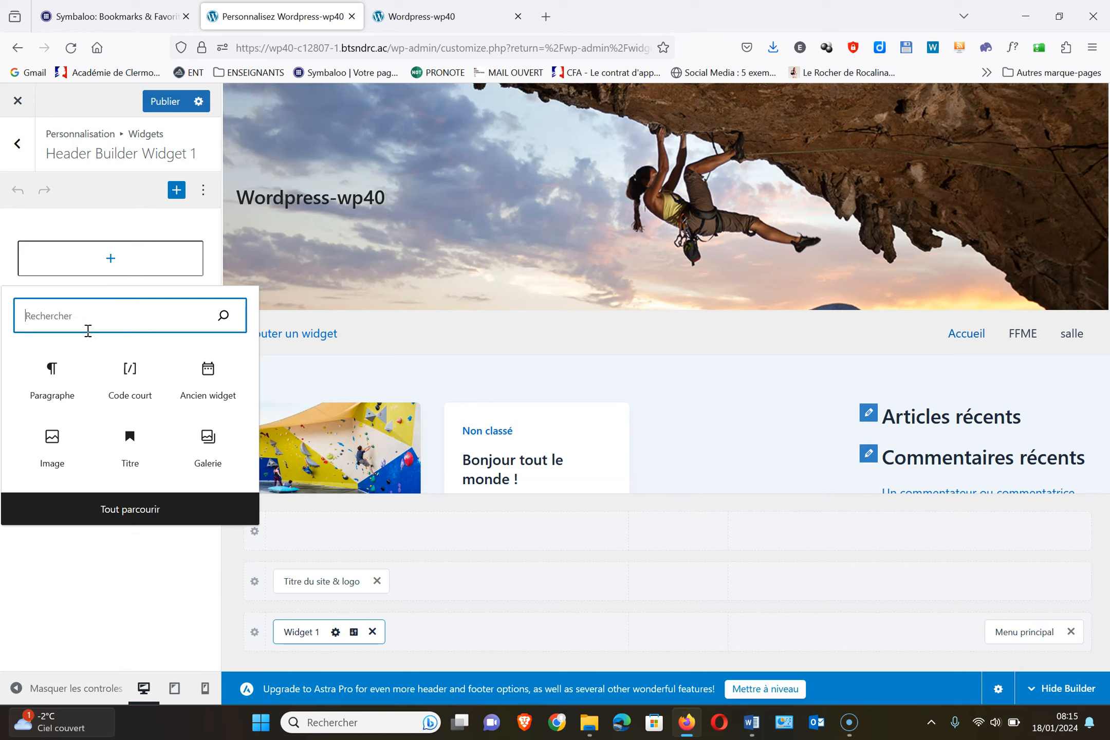
pyautogui.write('recher')
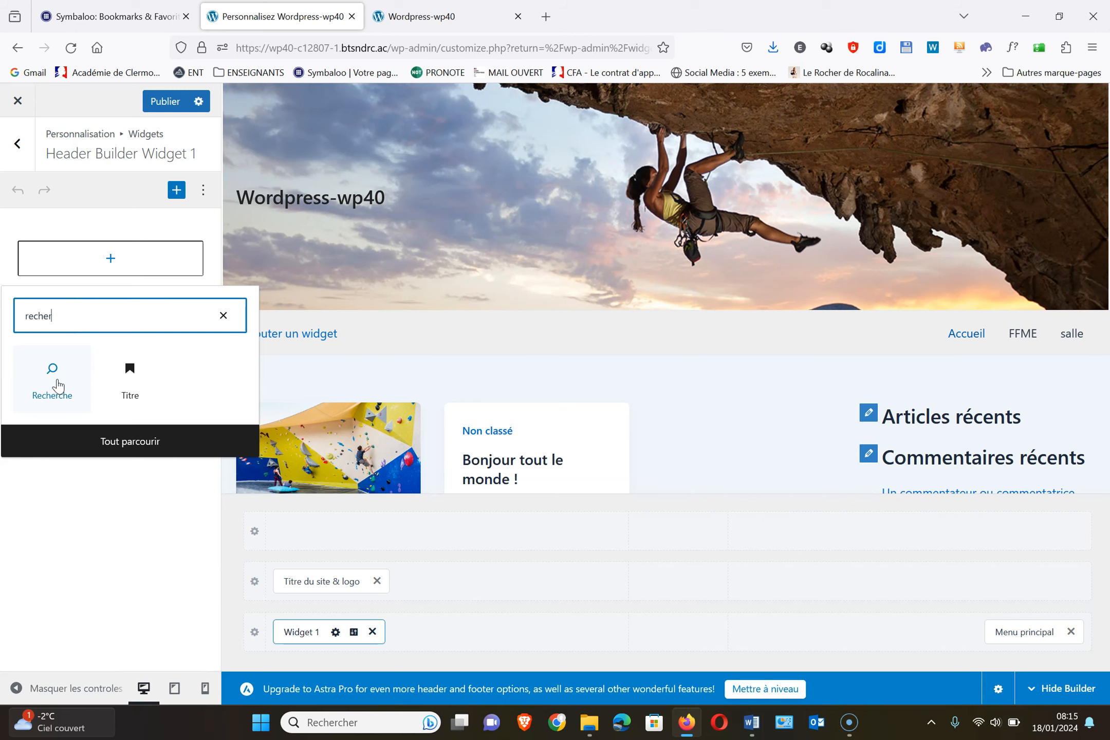
pyautogui.click(58, 385)
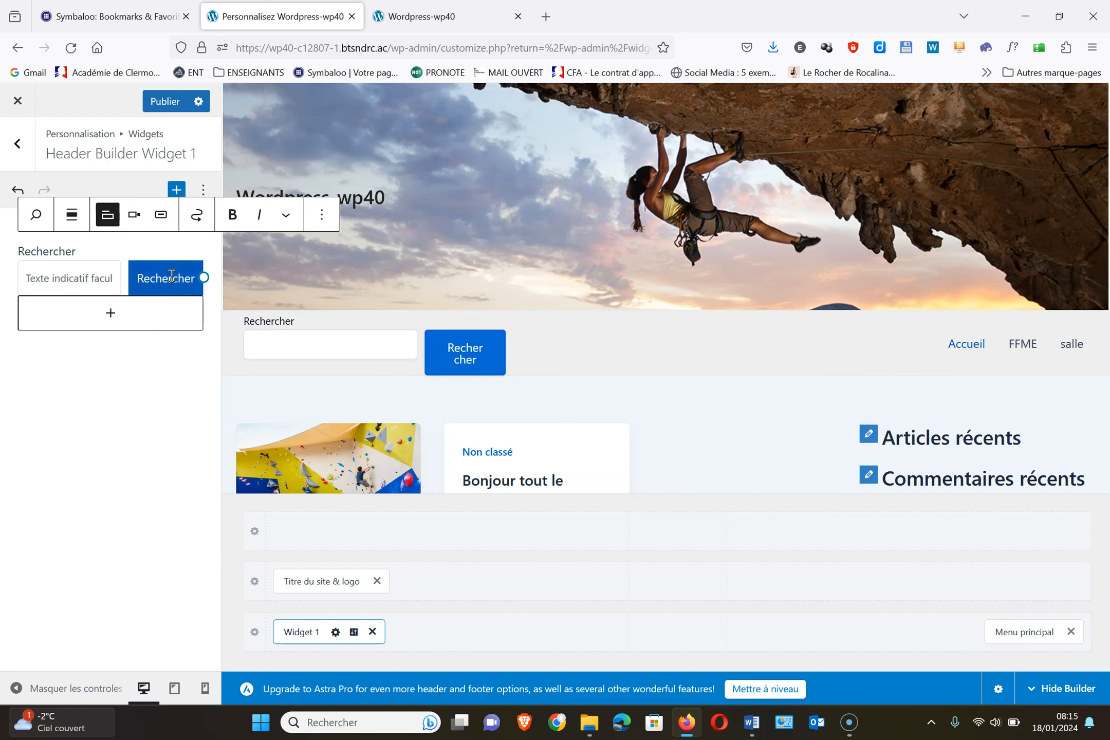
pyautogui.click(175, 101)
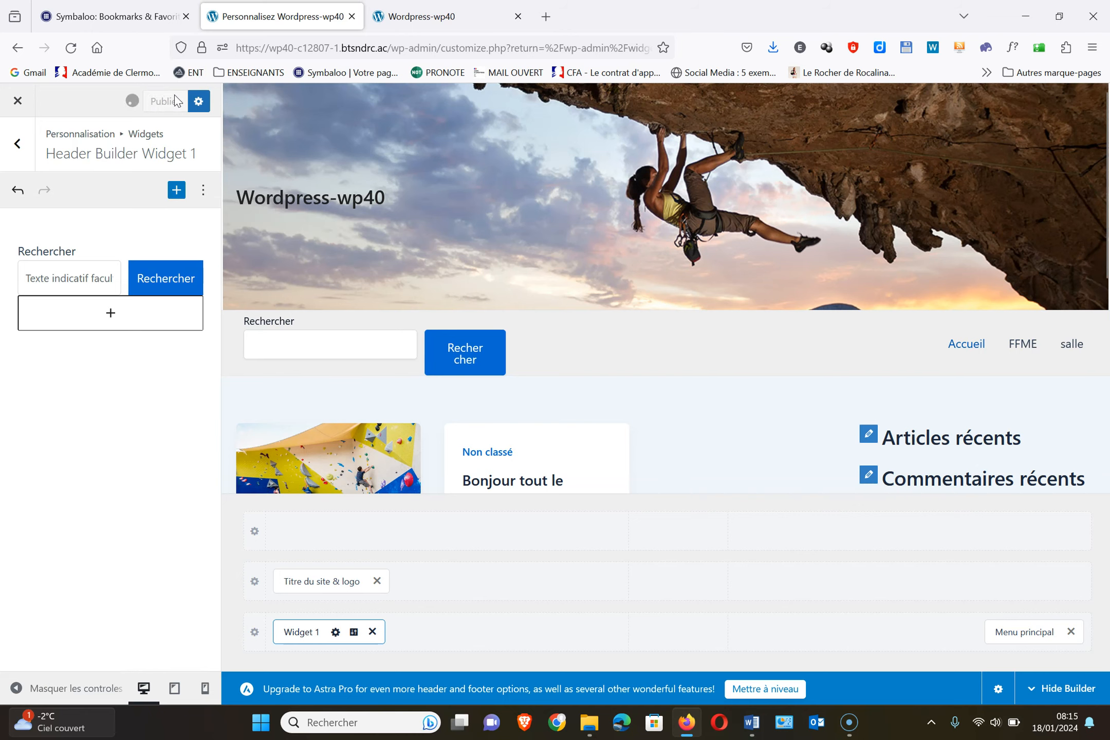
pyautogui.click(421, 21)
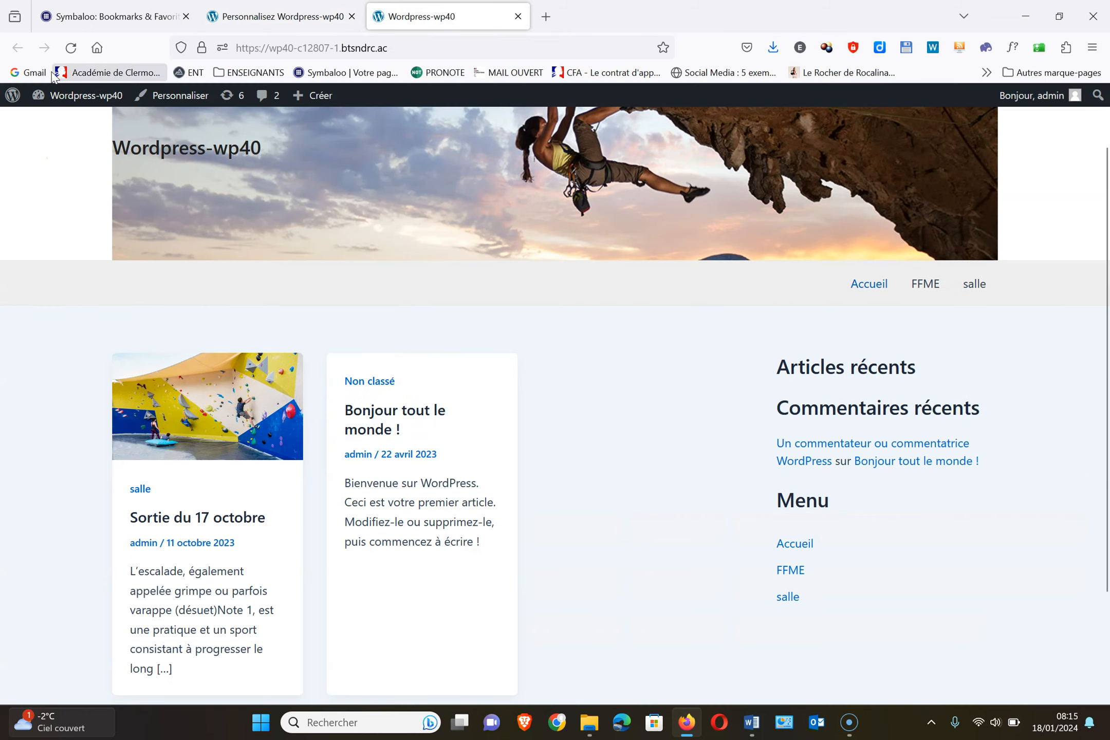
pyautogui.click(67, 49)
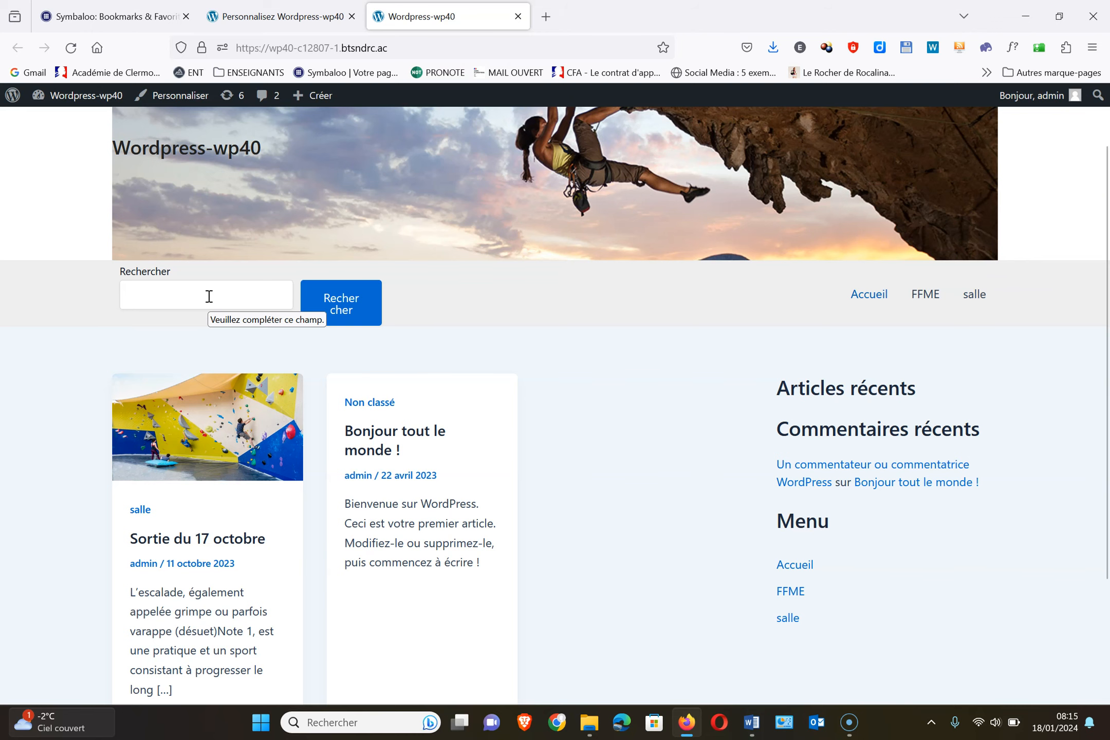
pyautogui.click(271, 14)
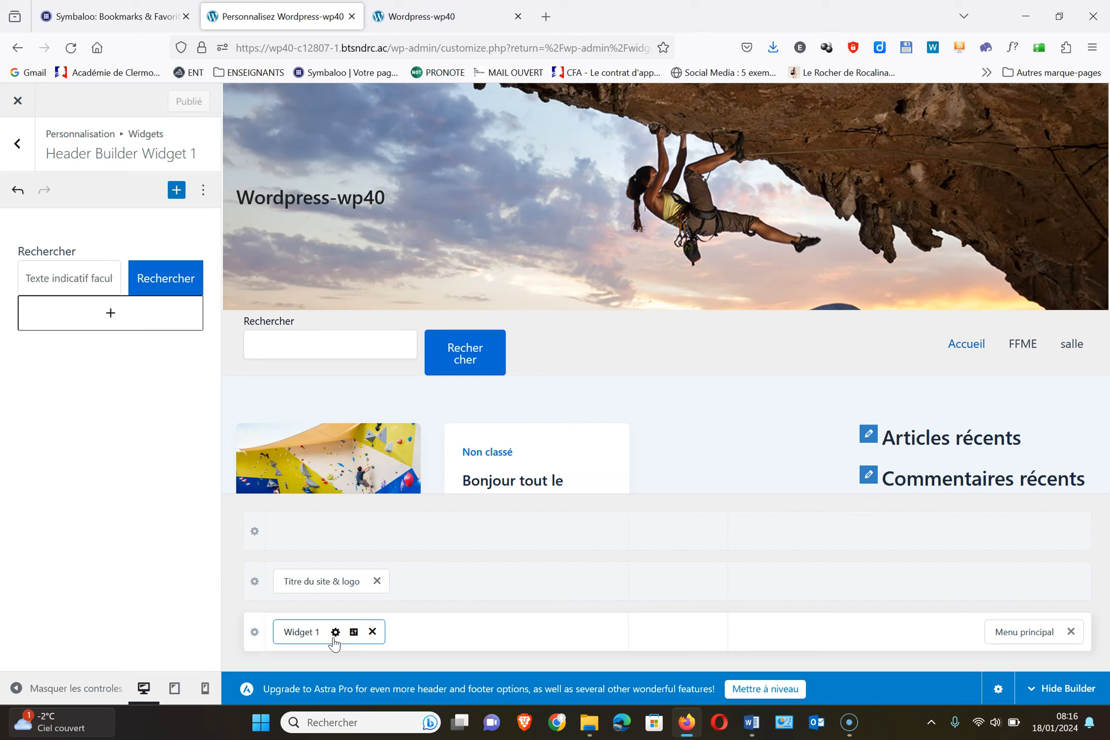
# Delete Widget 1 from the header's bottom row and publish the header
pyautogui.click(373, 633)
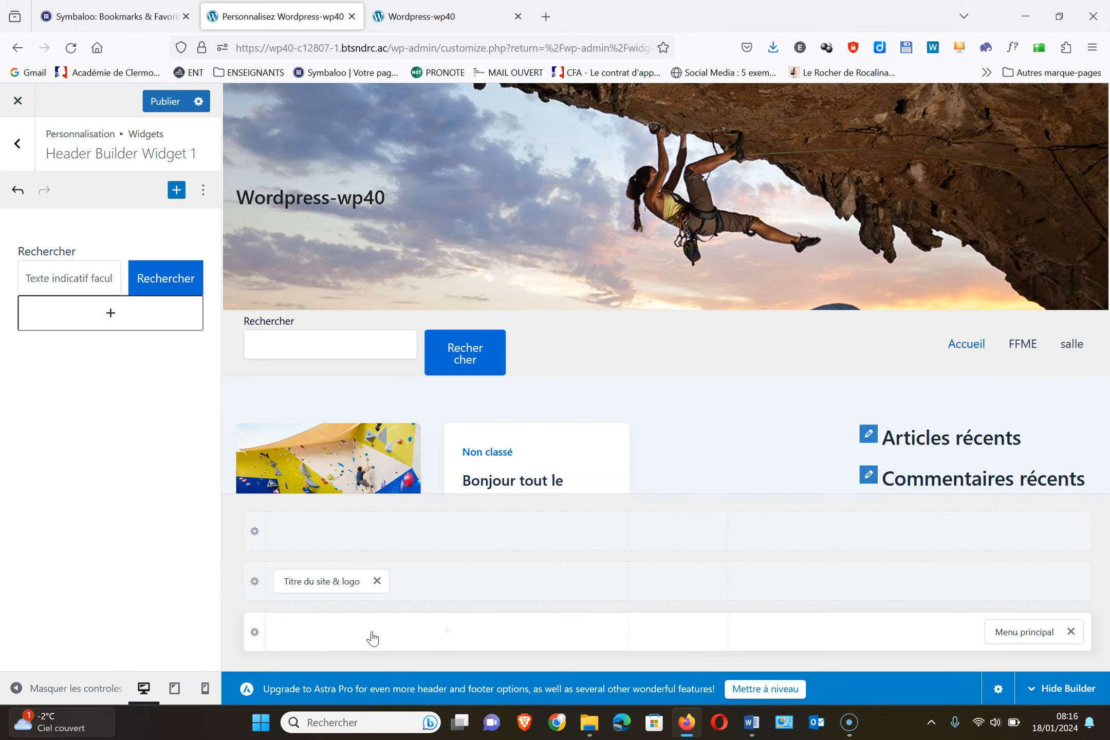
pyautogui.click(155, 102)
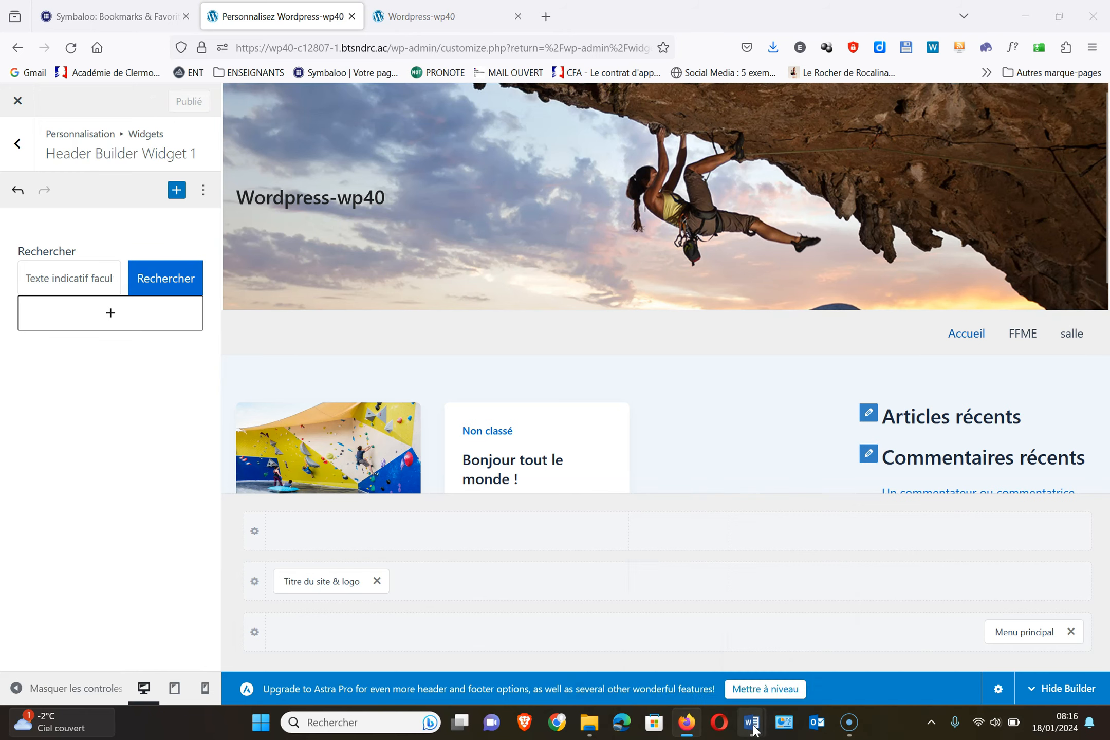
# Copy 'No Right Click Images Plugin' from 2LesExtensions.docx, then switch back to Firefox
pyautogui.moveTo(752, 727)
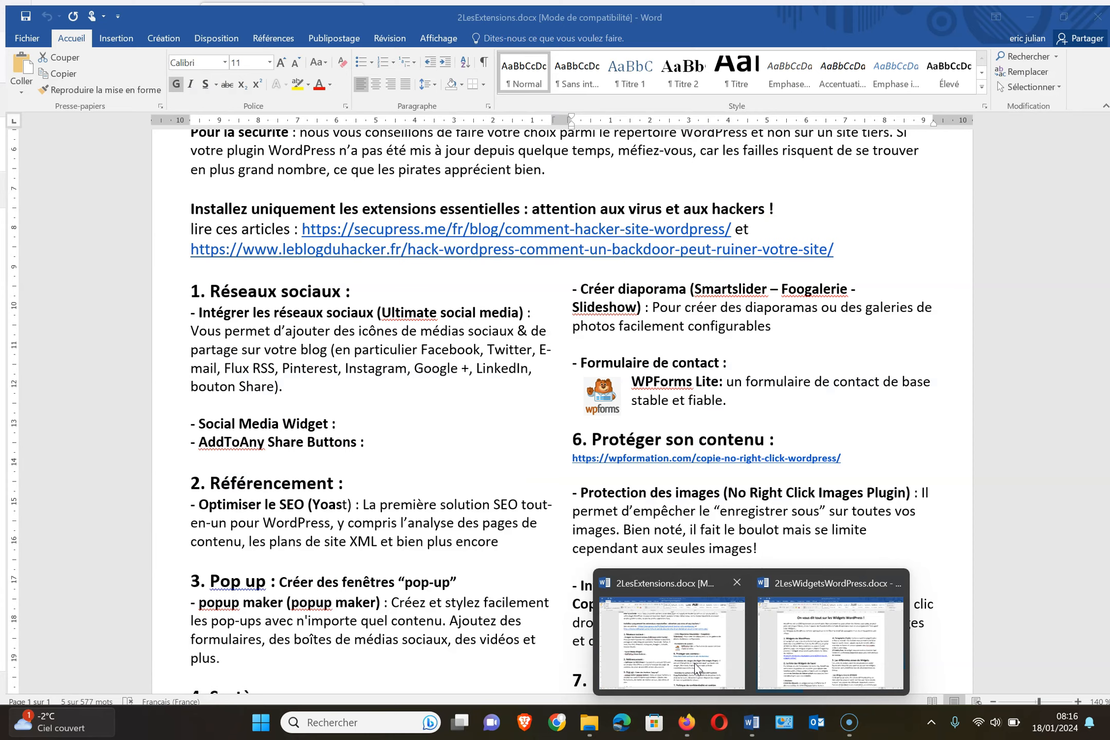
pyautogui.click(695, 662)
pyautogui.scroll(5, 738, 324)
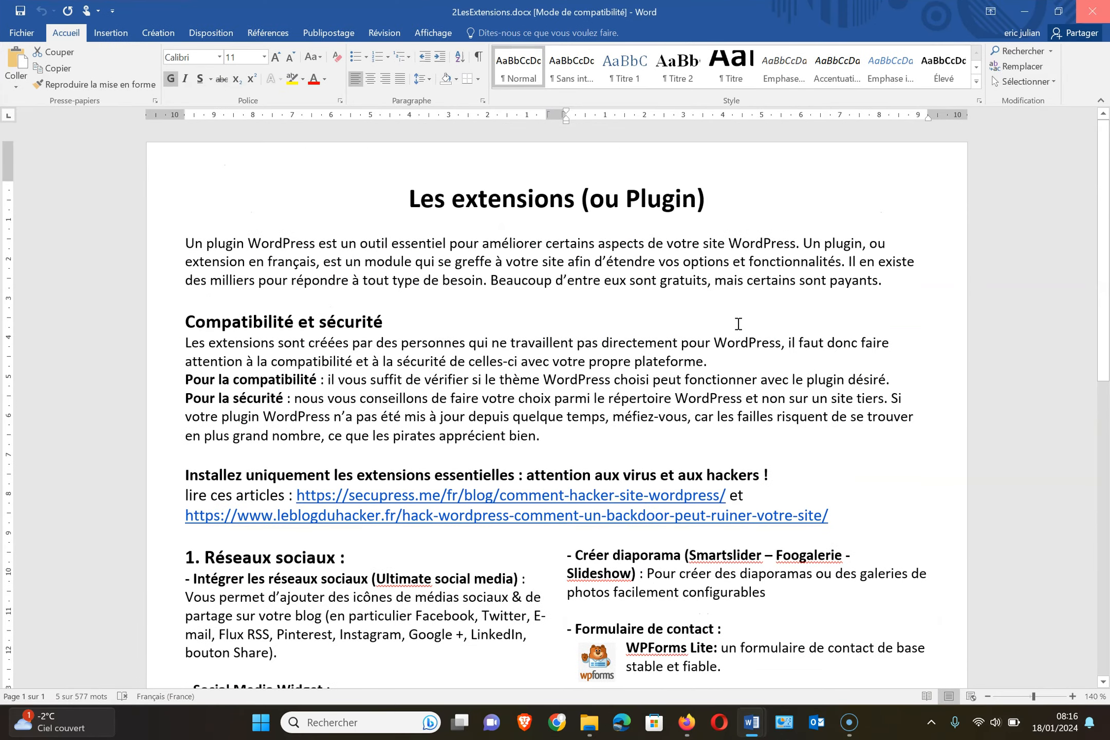
pyautogui.scroll(-2, 738, 324)
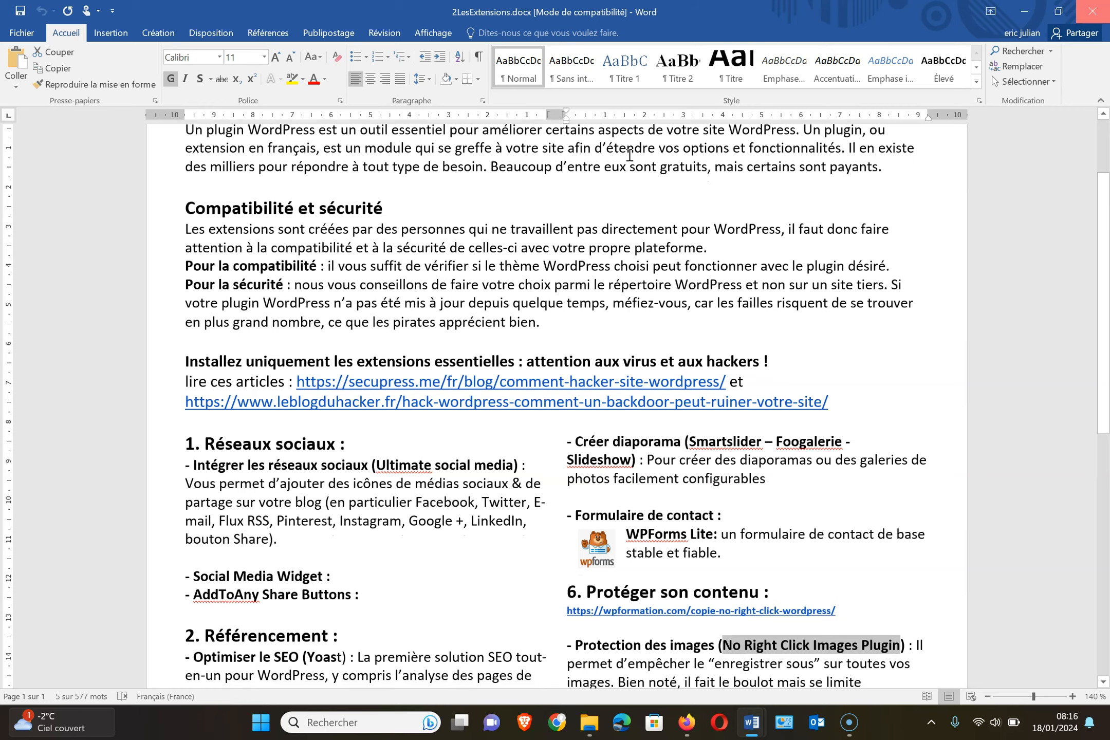
pyautogui.scroll(2, 630, 155)
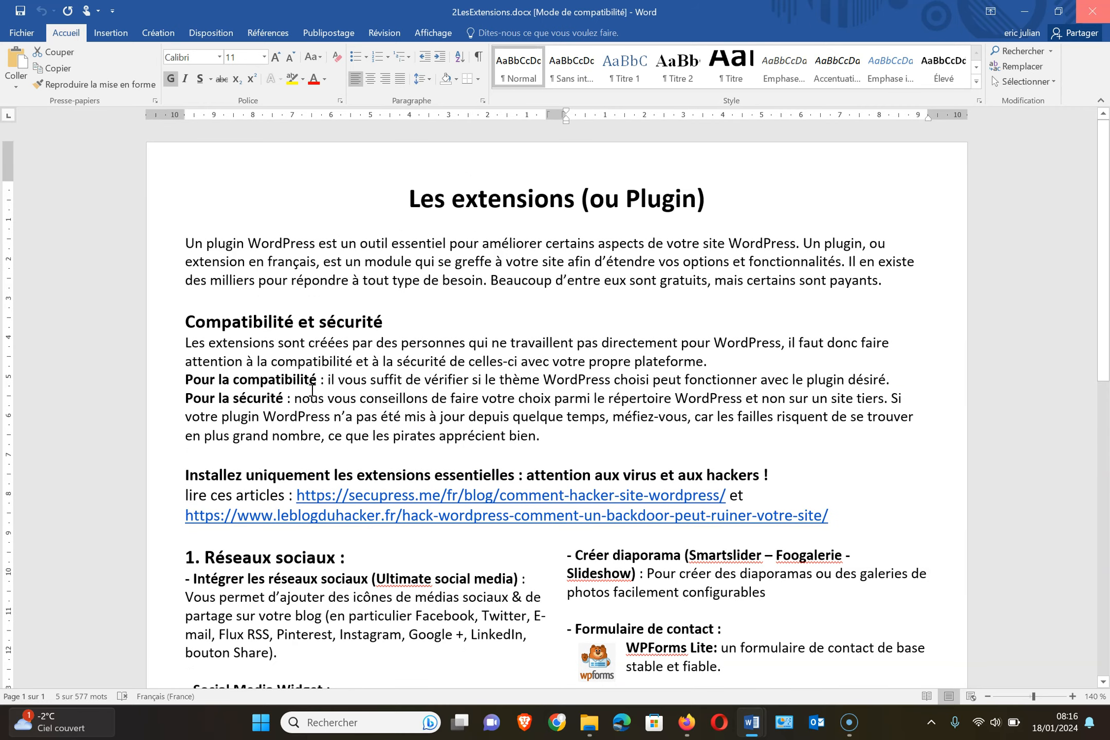
pyautogui.scroll(-6, 312, 391)
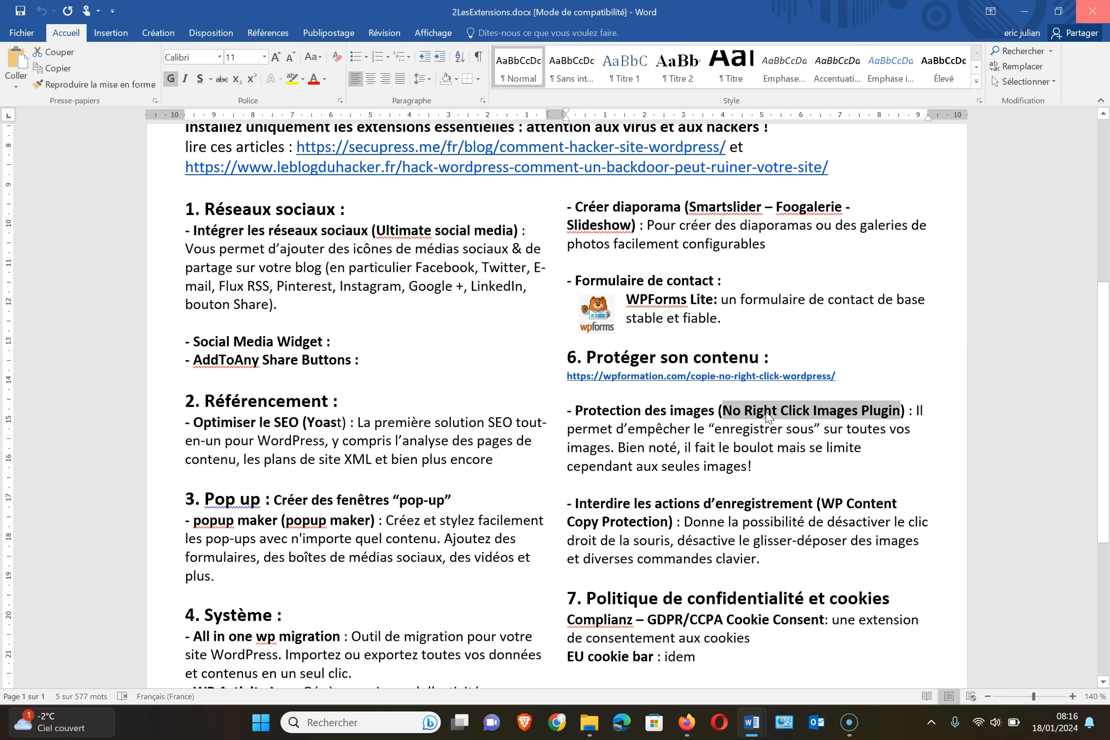
pyautogui.rightClick(793, 413)
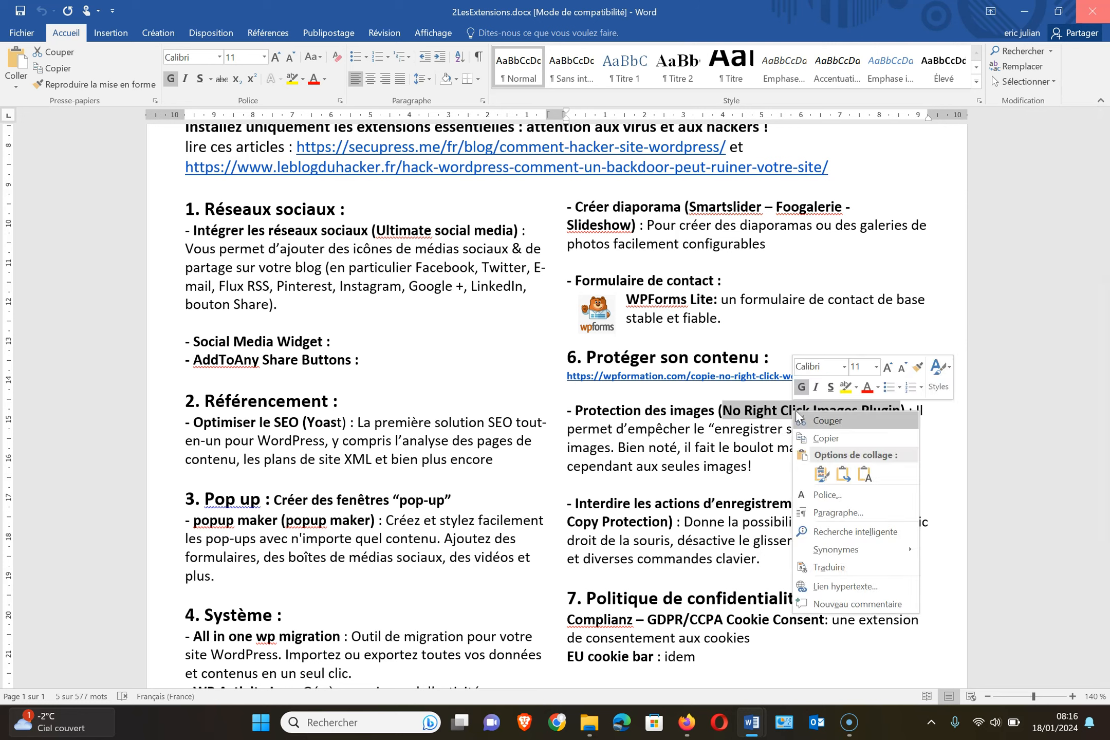
pyautogui.click(825, 438)
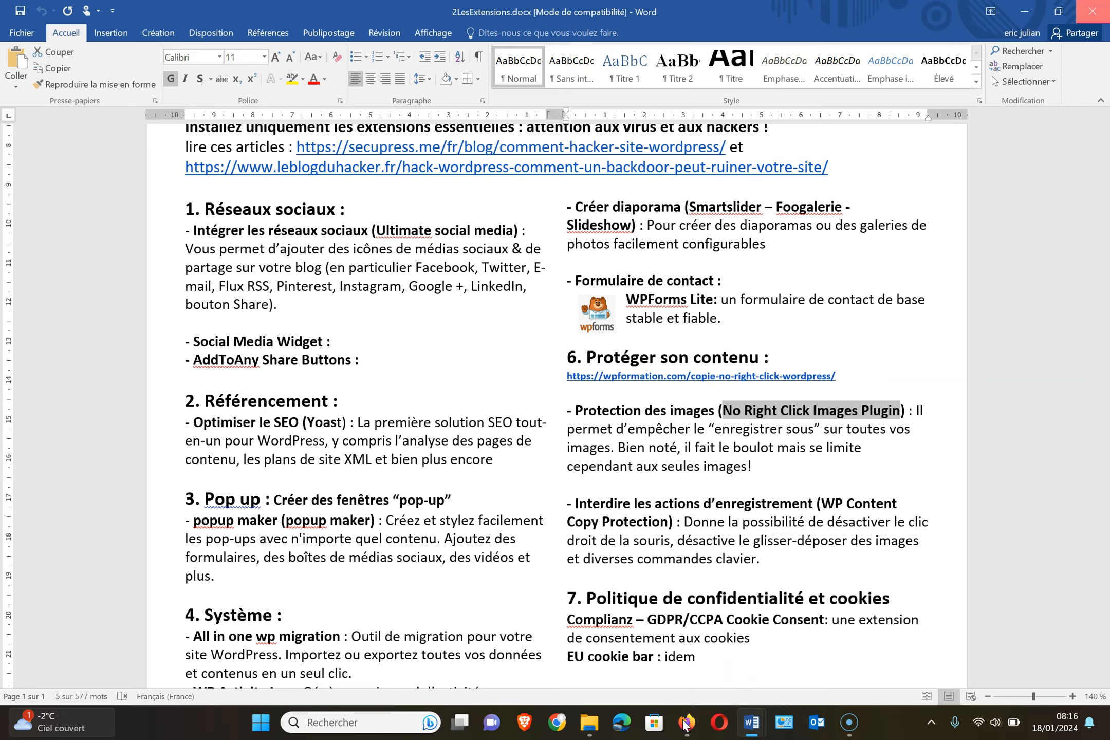
pyautogui.click(685, 723)
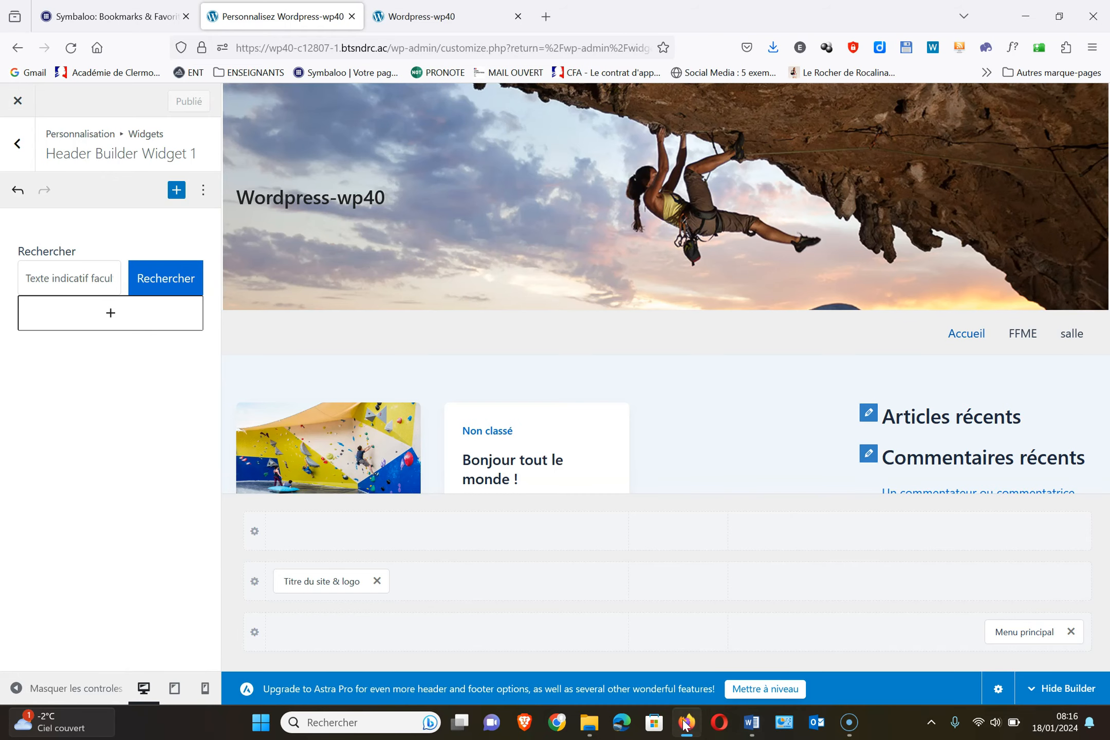
# Search the plugin directory for No Right Click Images, then install and activate it
pyautogui.click(21, 100)
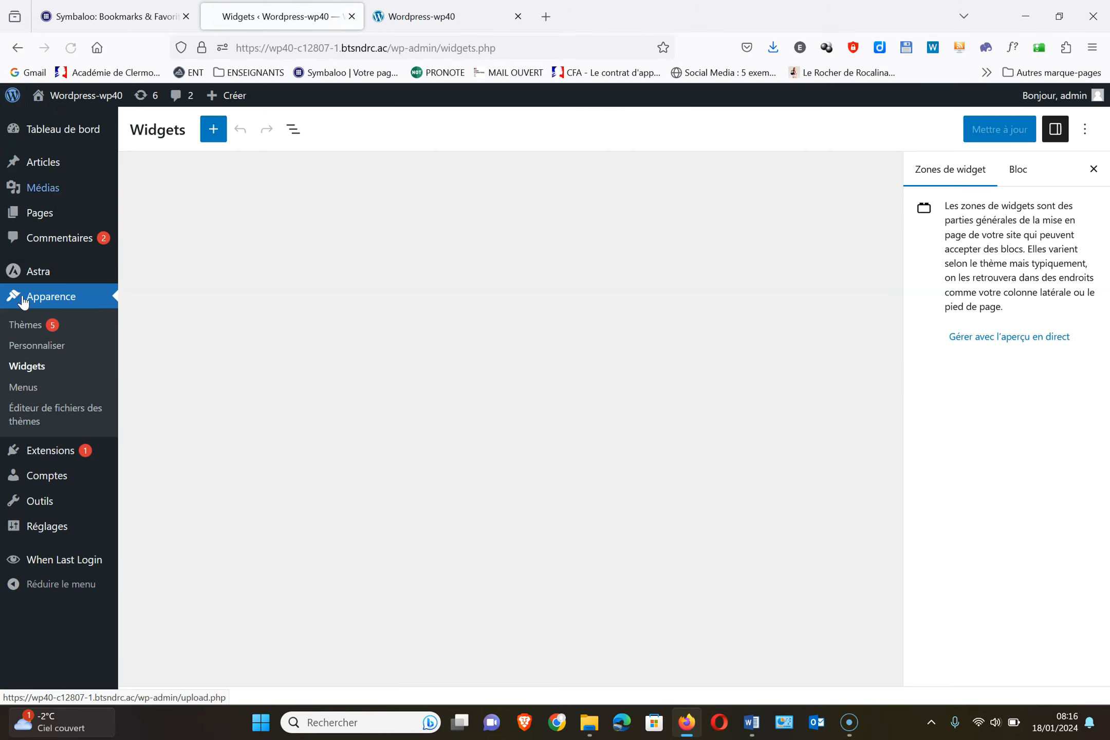
pyautogui.click(50, 452)
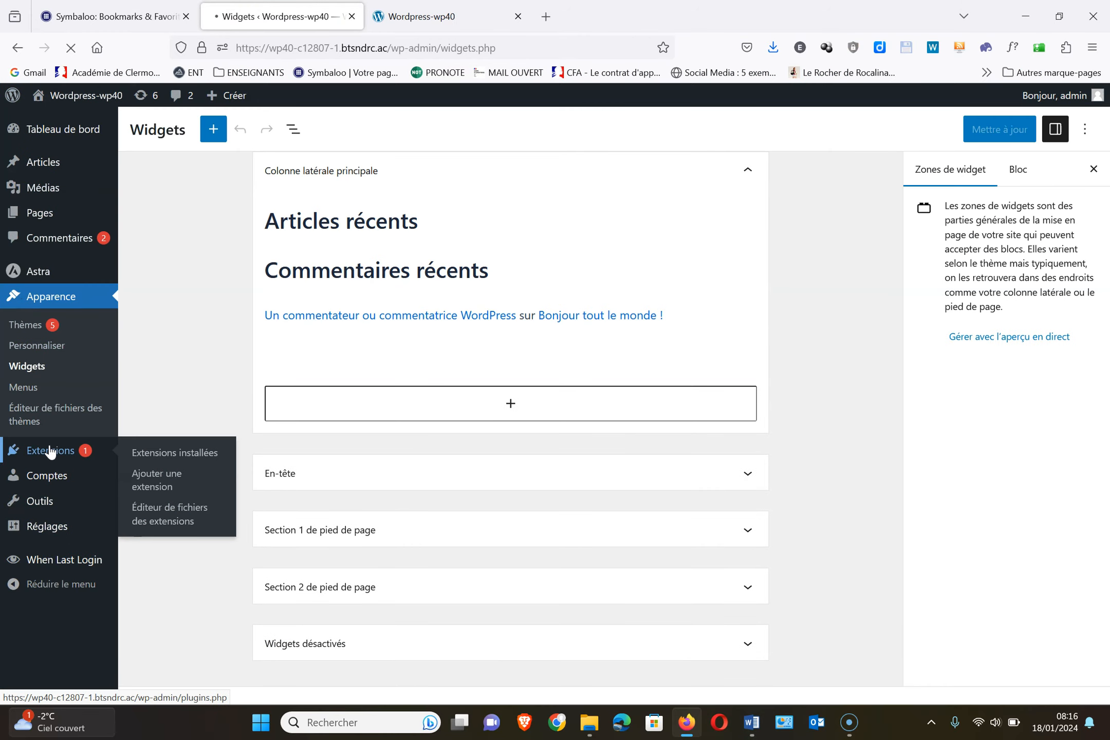
pyautogui.click(291, 135)
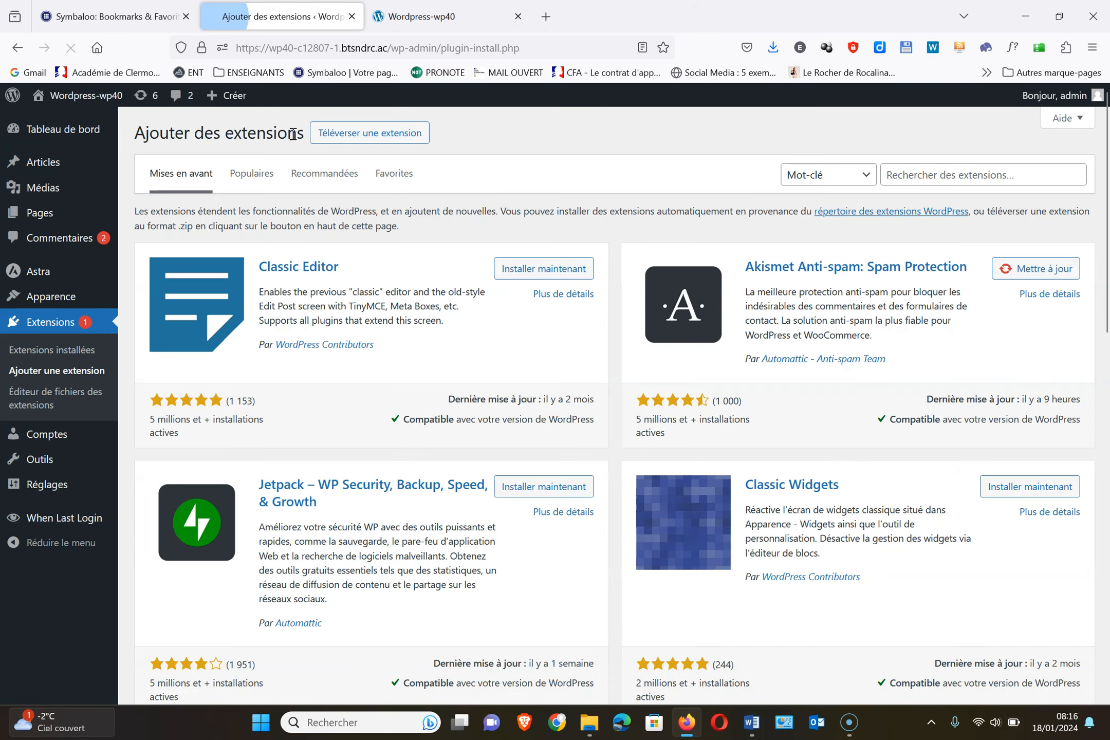
pyautogui.click(923, 180)
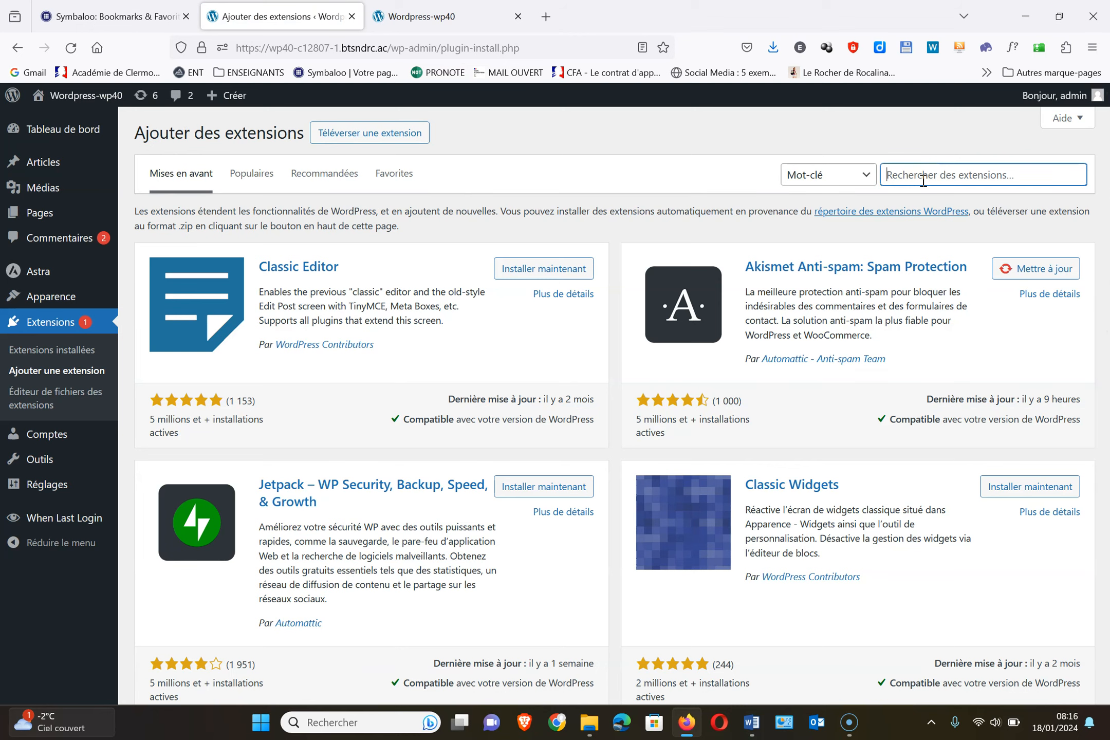
pyautogui.write('No Right Click Images Plugin')
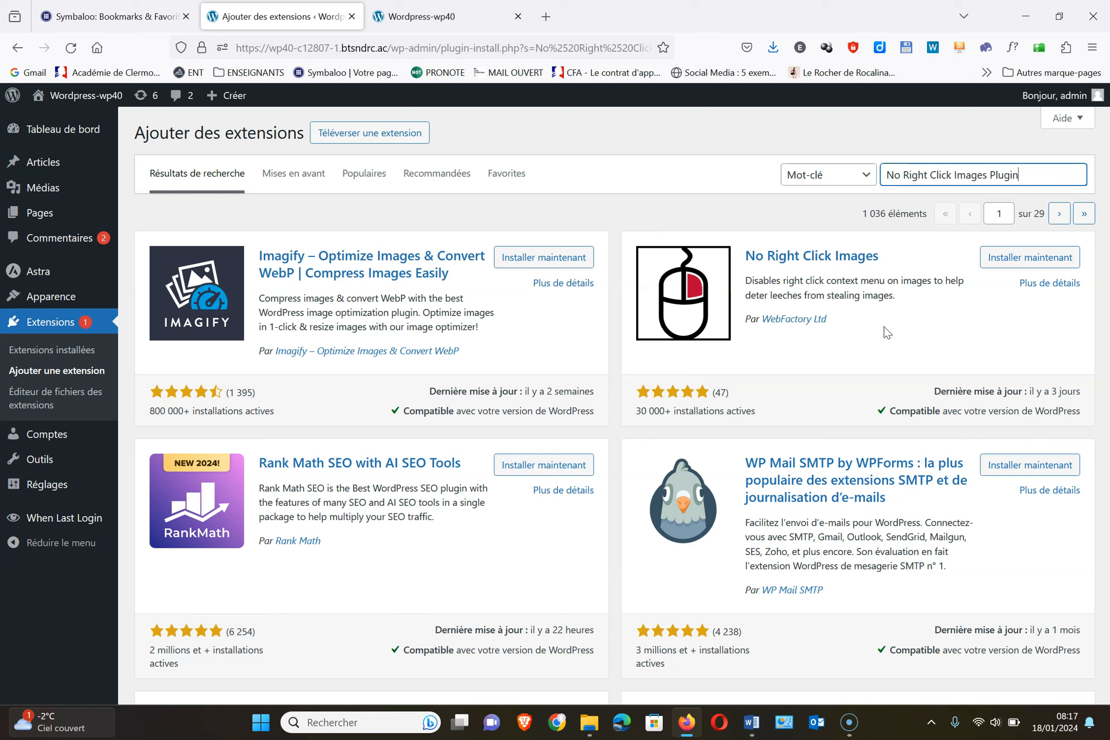
pyautogui.click(1006, 264)
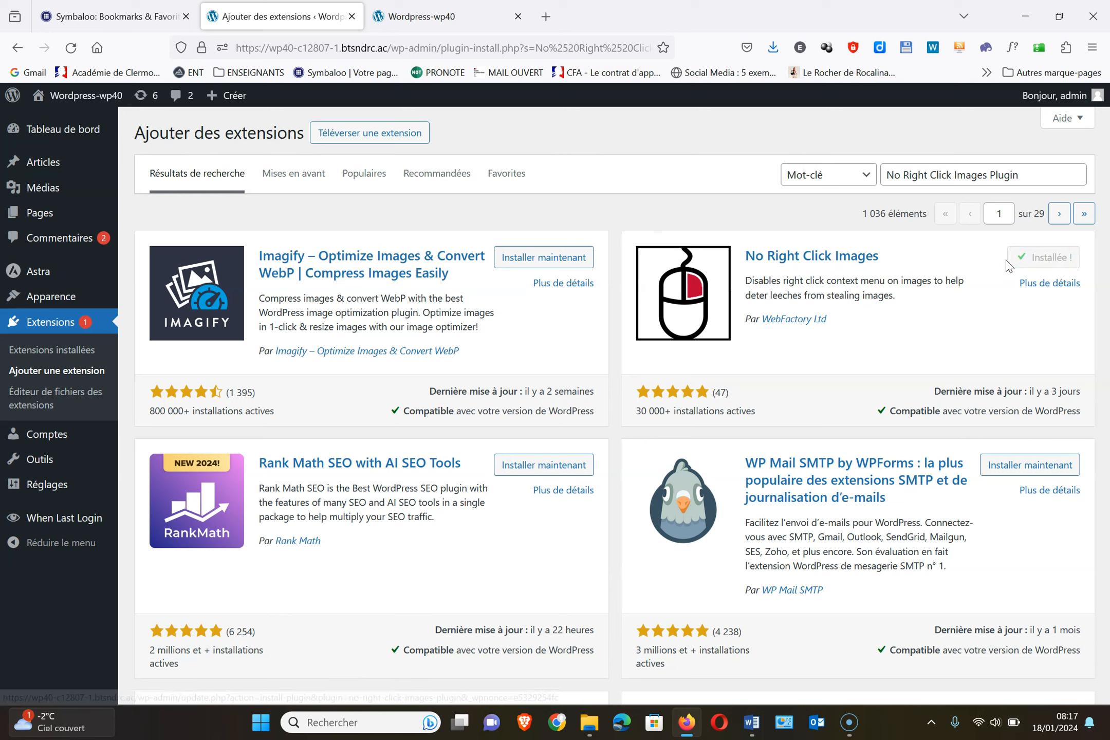
pyautogui.click(1059, 259)
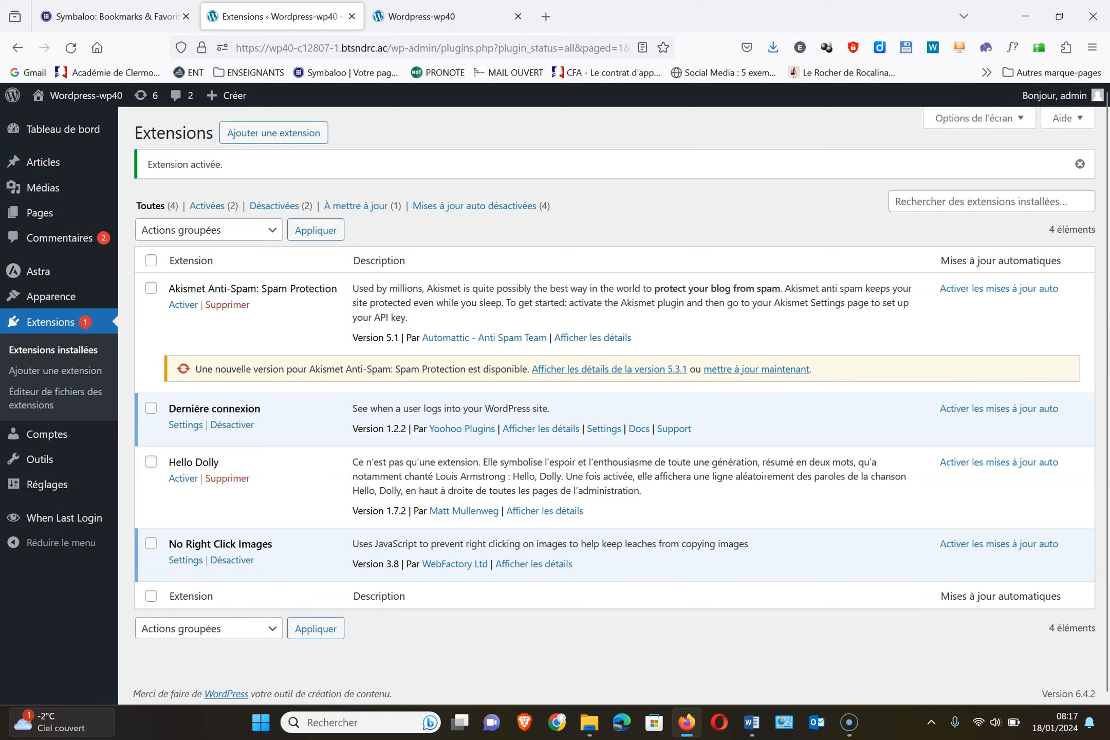
pyautogui.click(417, 21)
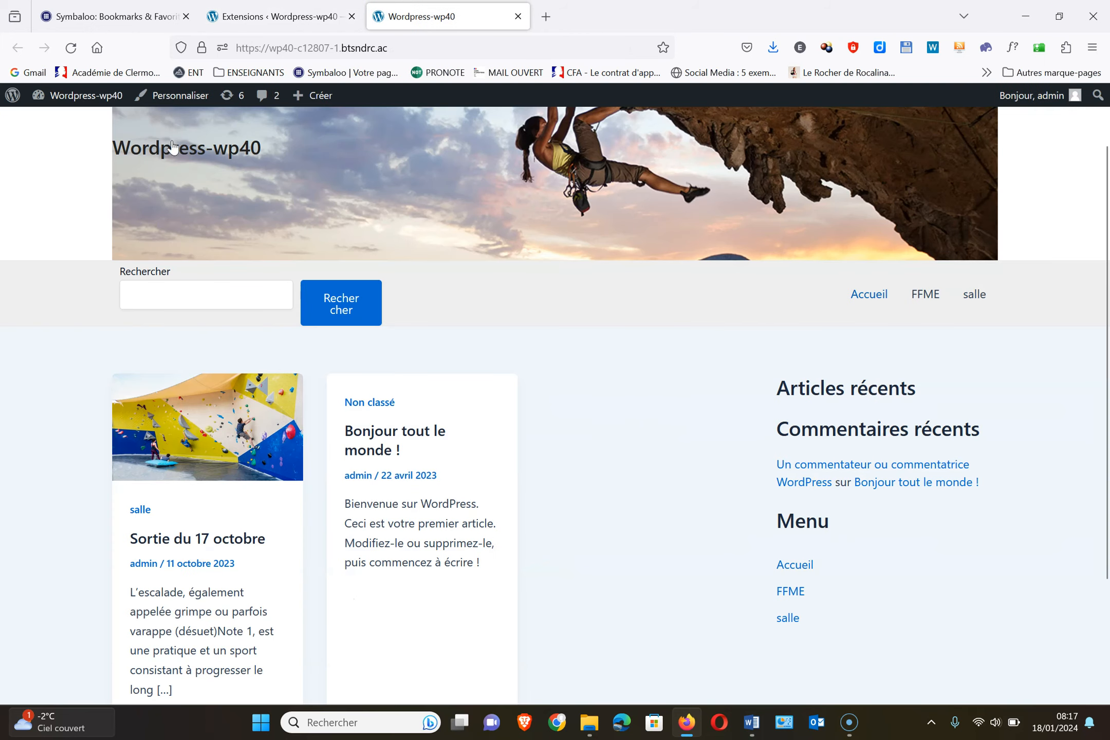
pyautogui.click(71, 49)
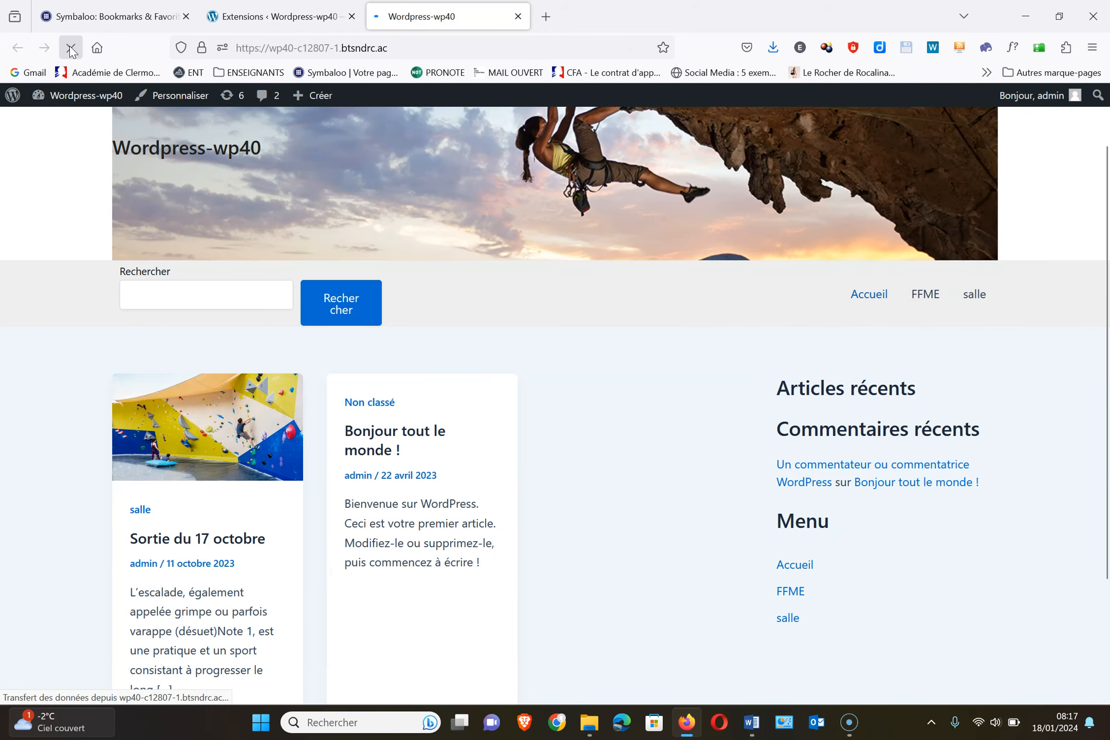
pyautogui.click(191, 435)
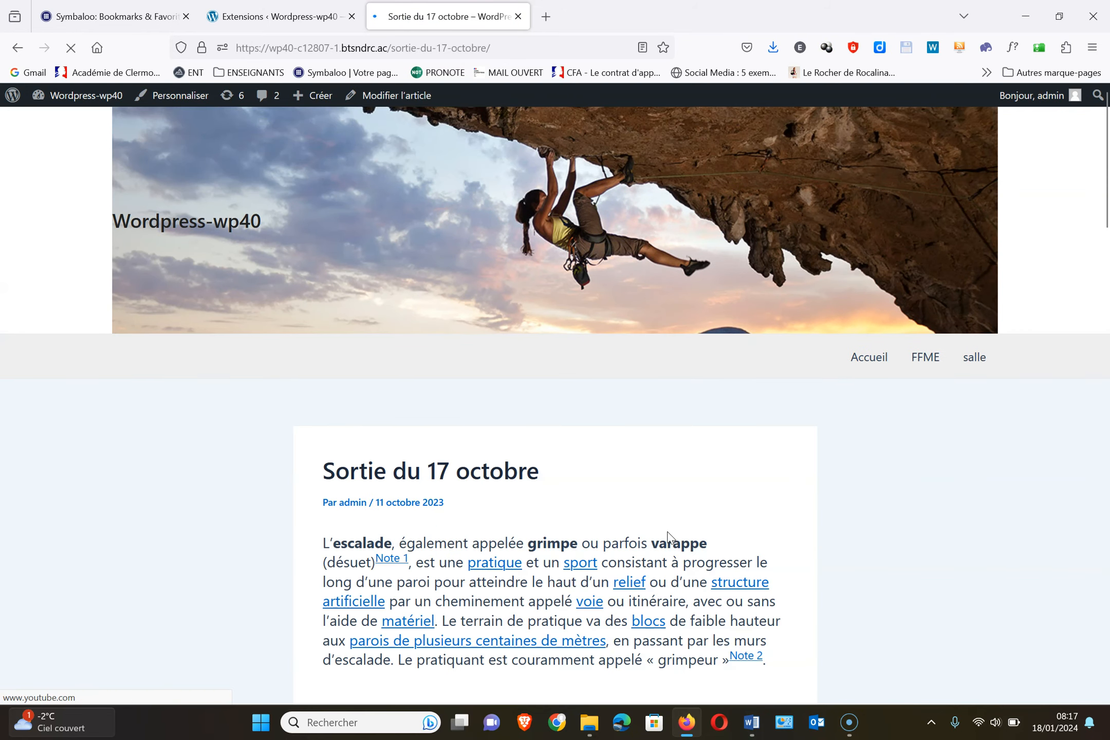
pyautogui.scroll(-8, 664, 540)
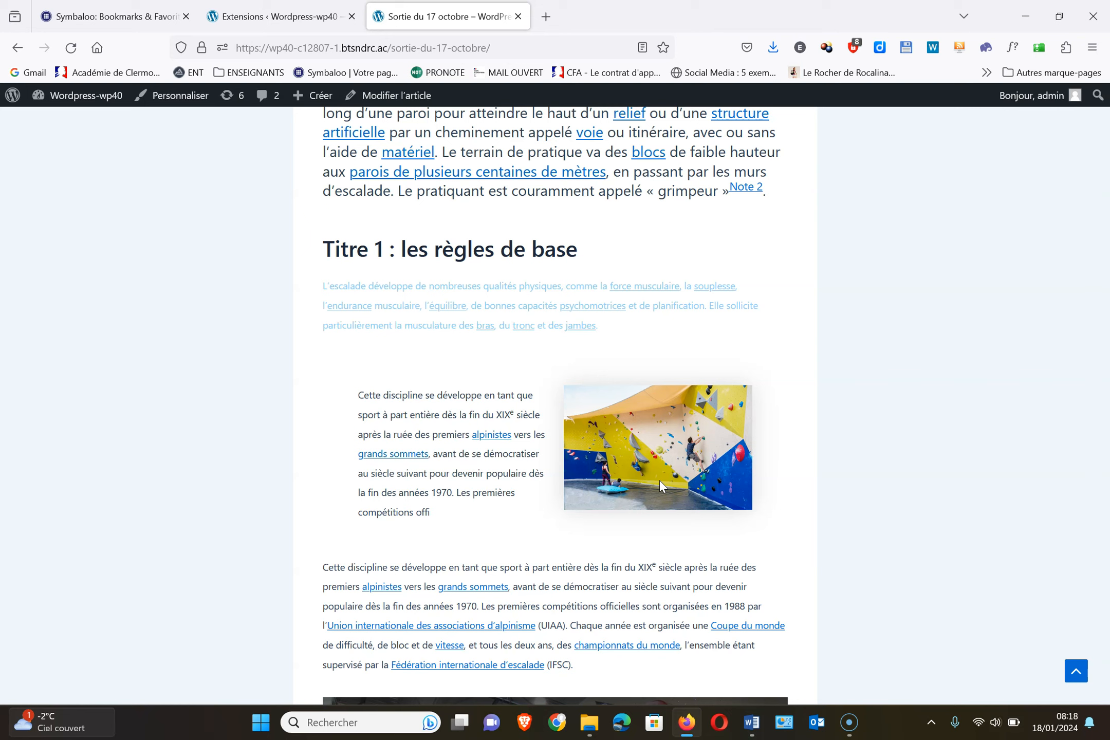
pyautogui.click(288, 21)
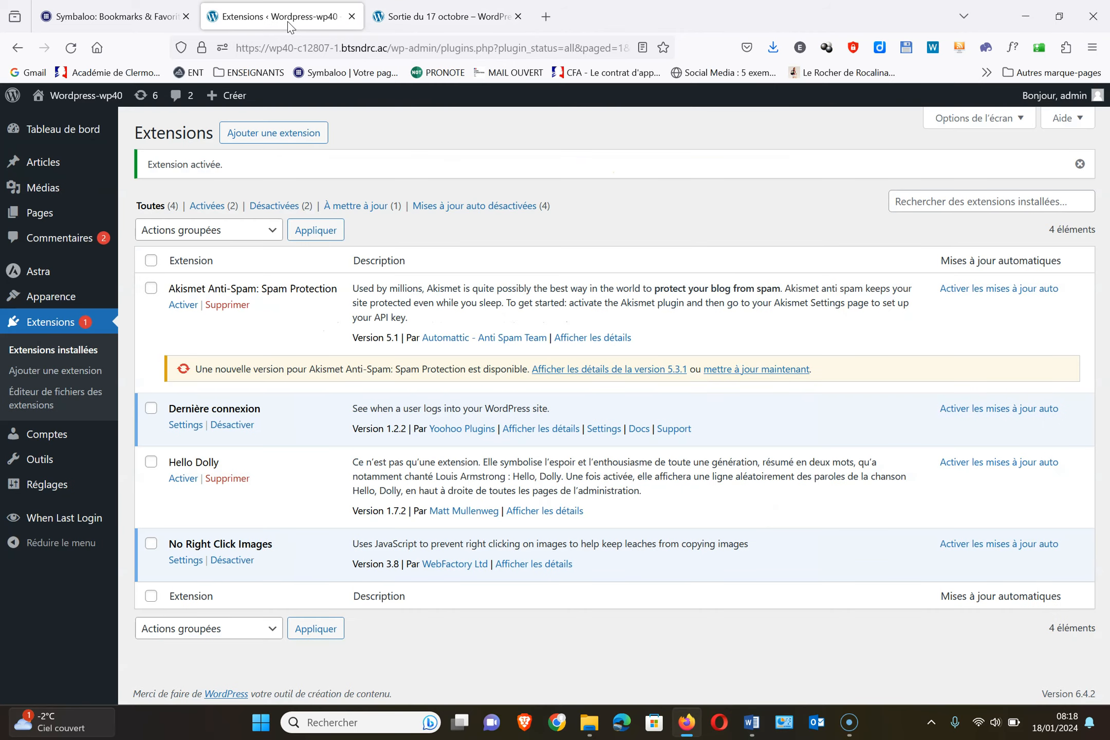
pyautogui.moveTo(756, 734)
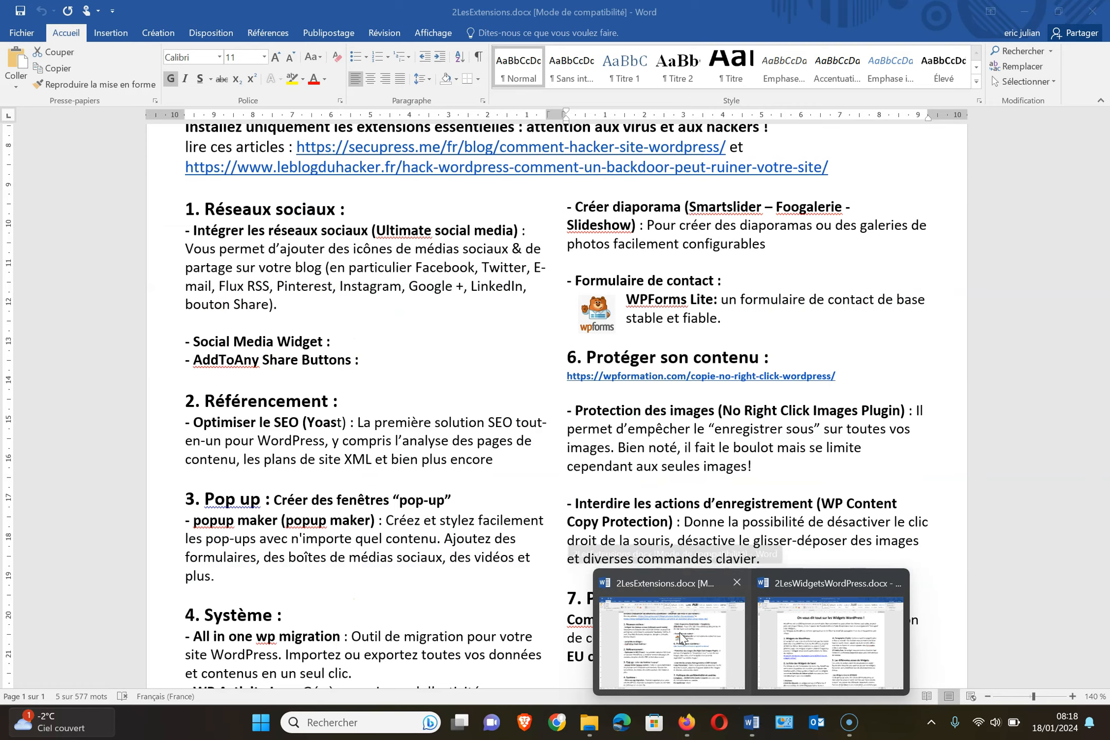
# Find and select 'widgets for google reviews' in the Word extensions notes, then return to Firefox
pyautogui.click(681, 637)
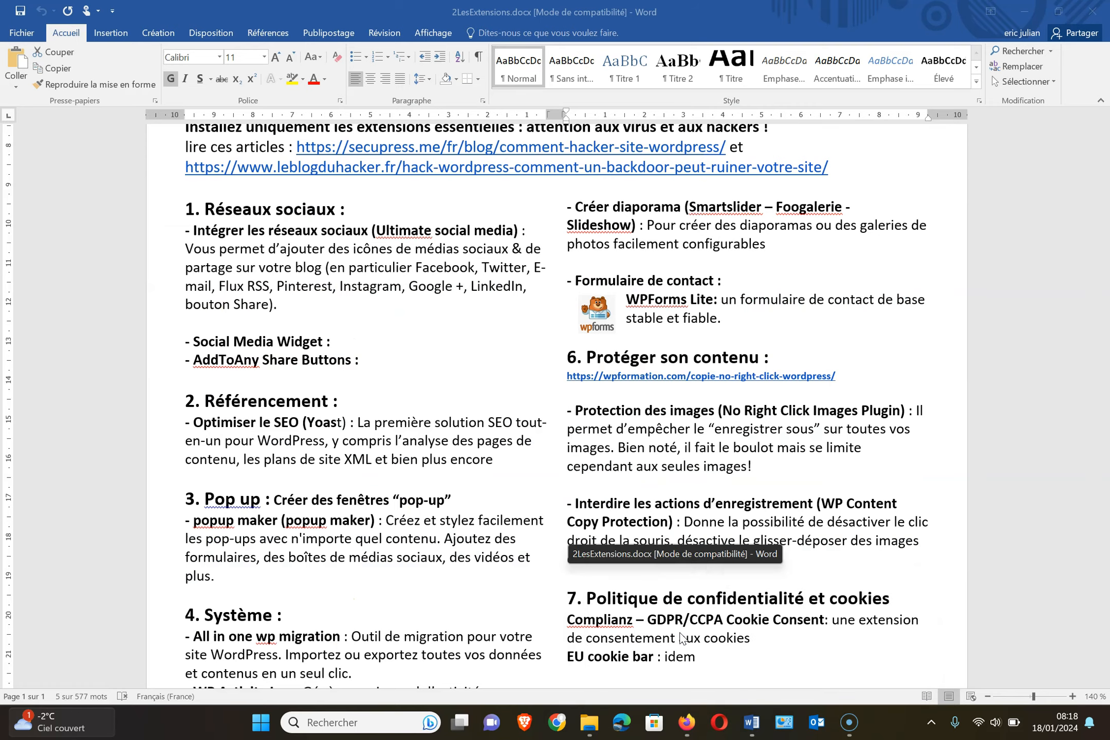
pyautogui.scroll(-3, 766, 540)
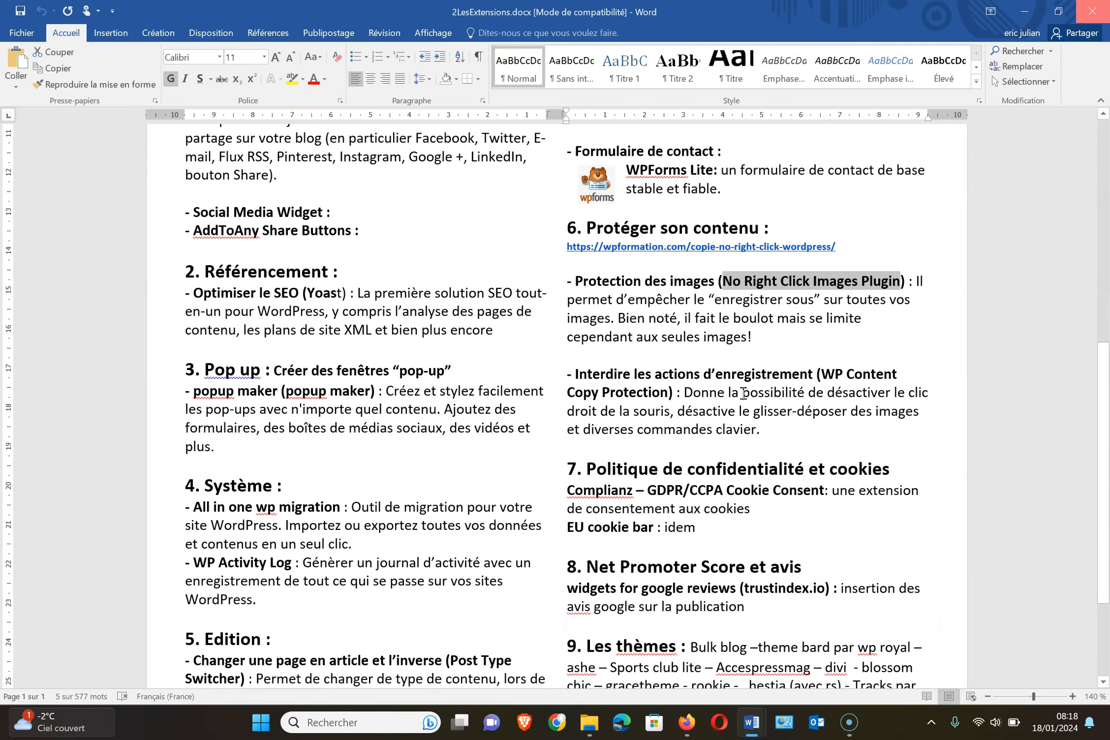
pyautogui.scroll(-3, 774, 546)
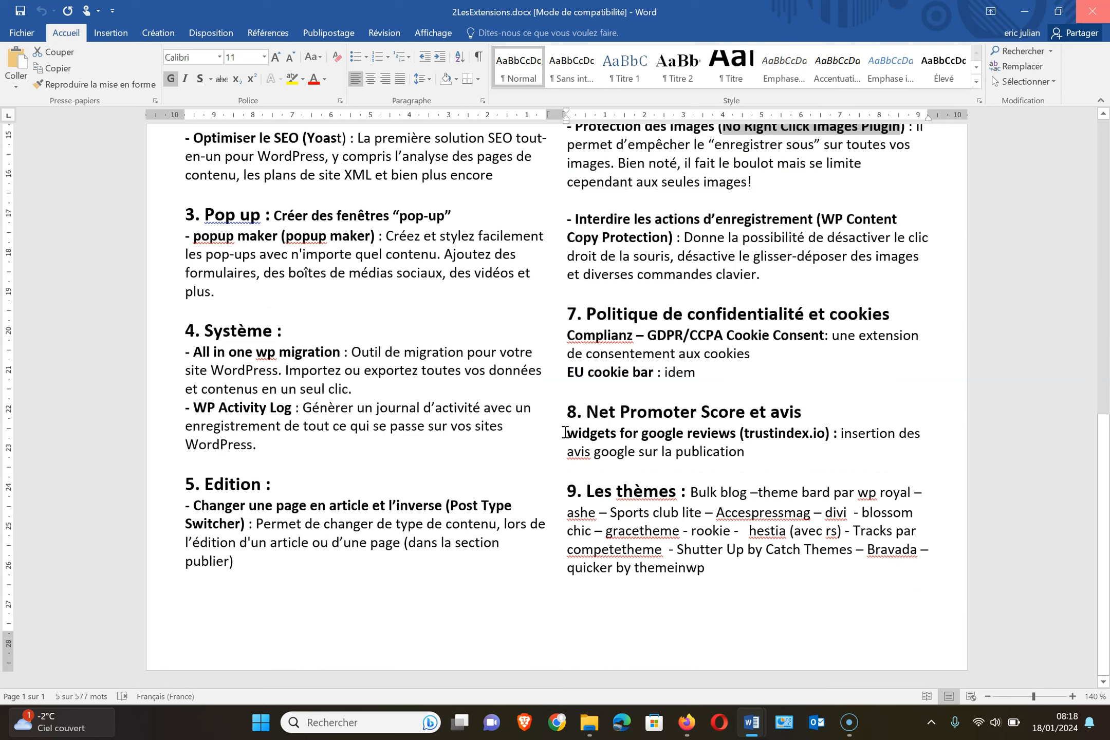
pyautogui.moveTo(582, 433); pyautogui.dragTo(734, 437)
pyautogui.hotkey('ctrl', 'c')
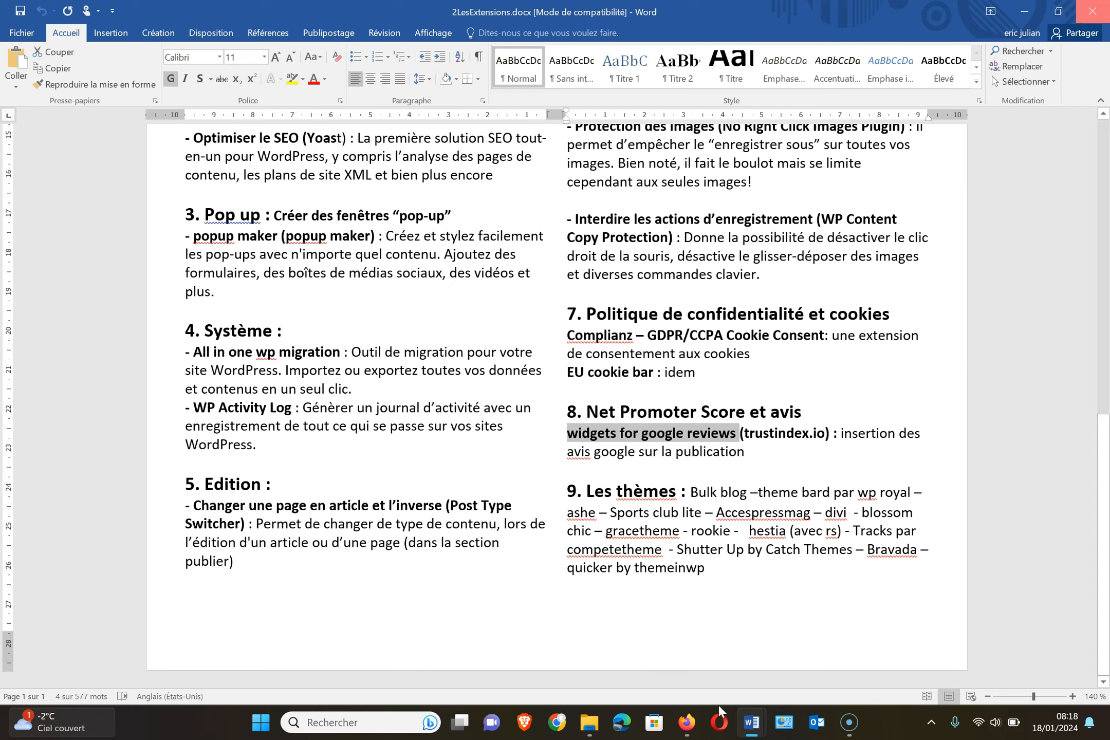
pyautogui.click(686, 723)
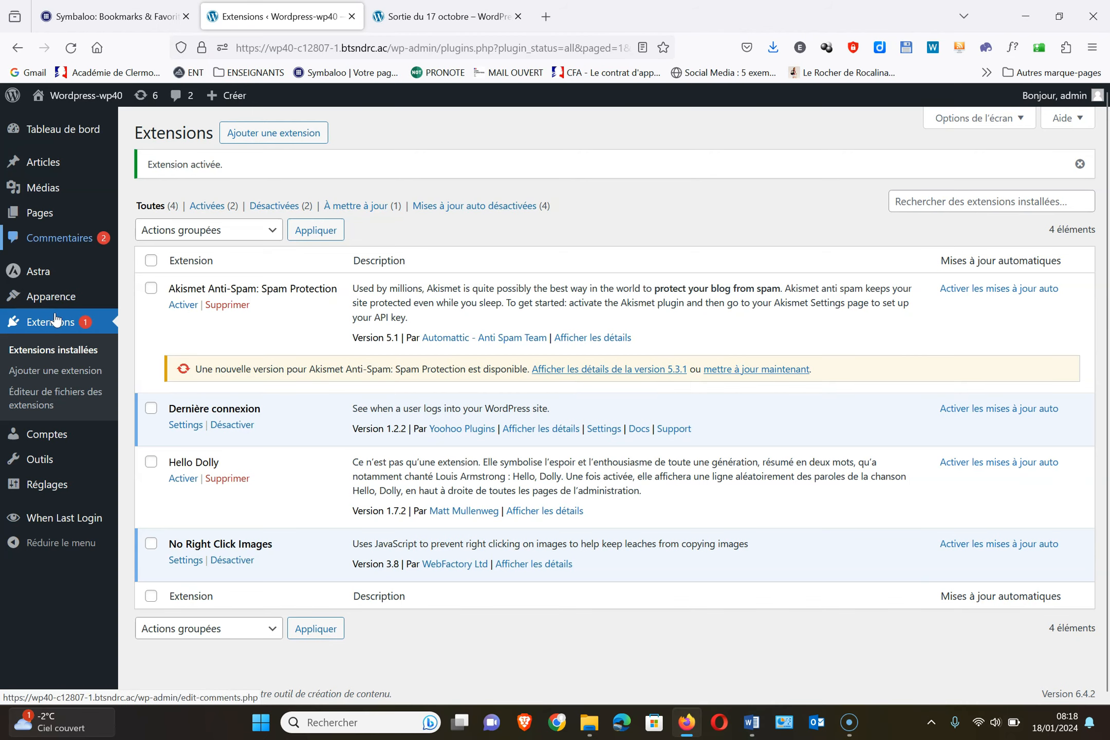
# Search new extensions for 'widgets for google reviews', then install and activate Widgets d'avis Google
pyautogui.click(284, 135)
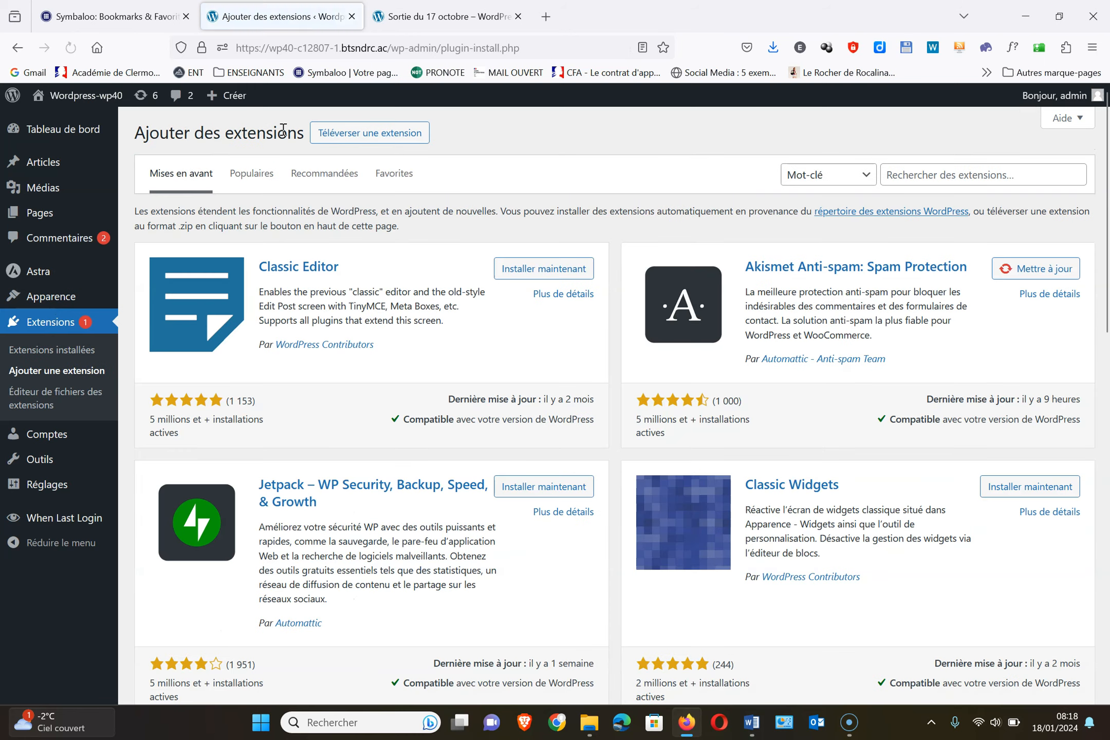
pyautogui.click(962, 175)
pyautogui.hotkey('ctrl', 'v')
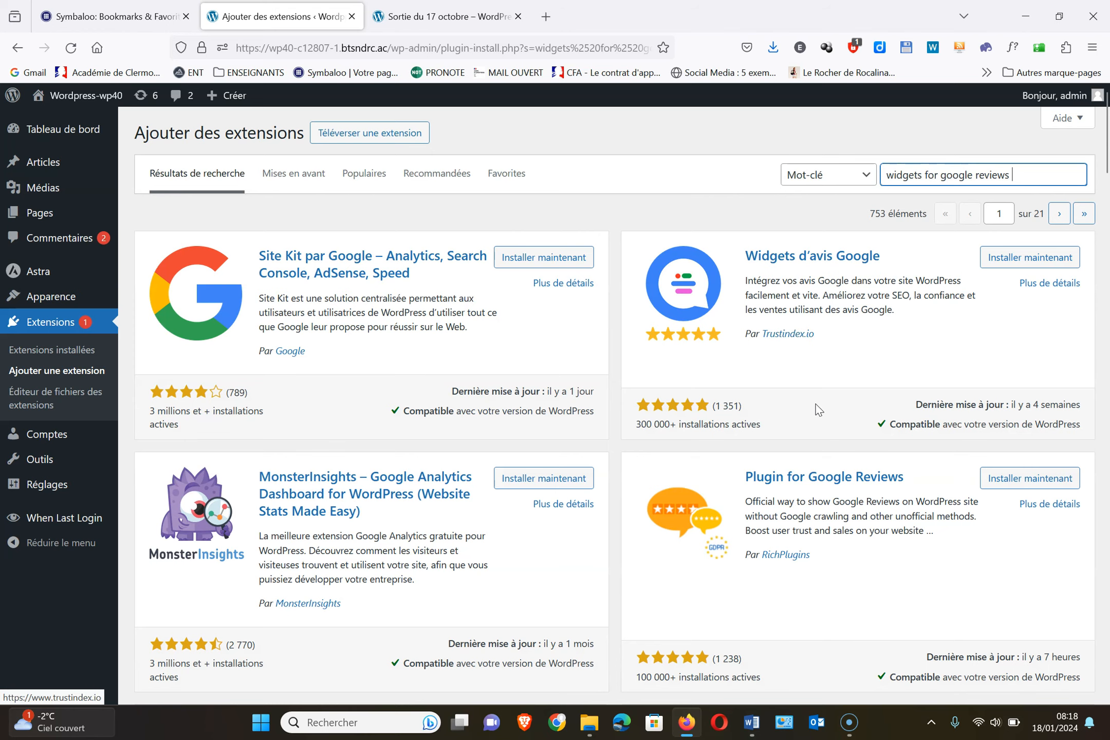
pyautogui.scroll(-8, 816, 409)
pyautogui.scroll(8, 818, 408)
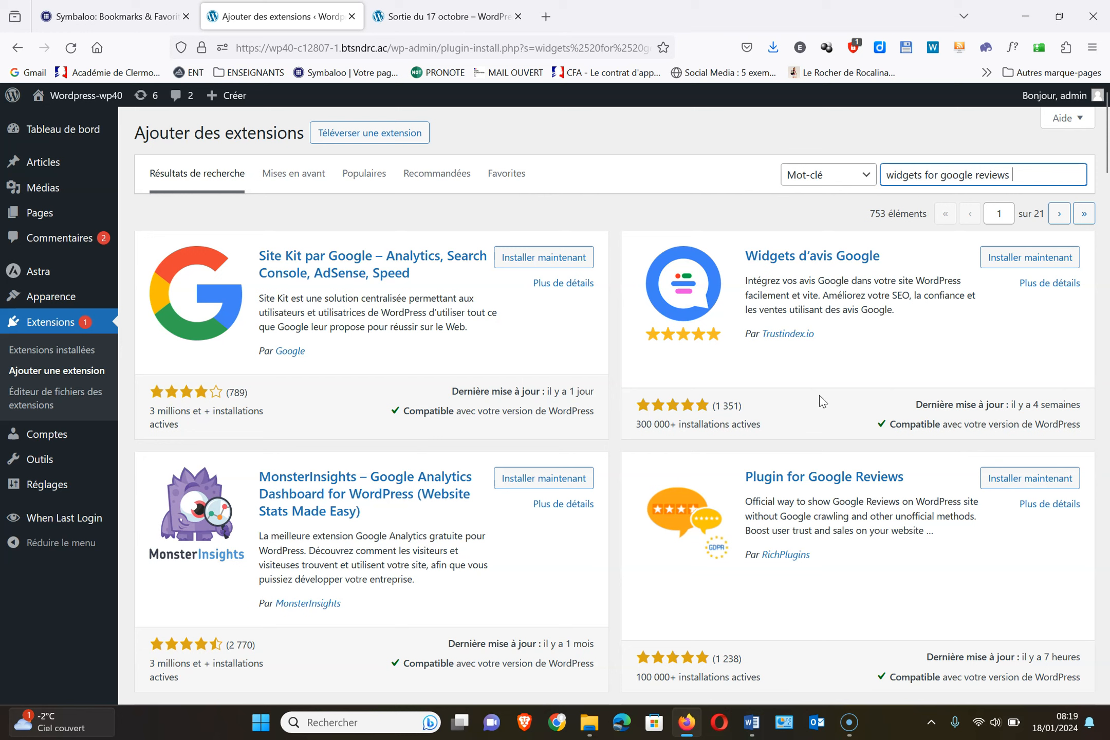
pyautogui.click(1033, 264)
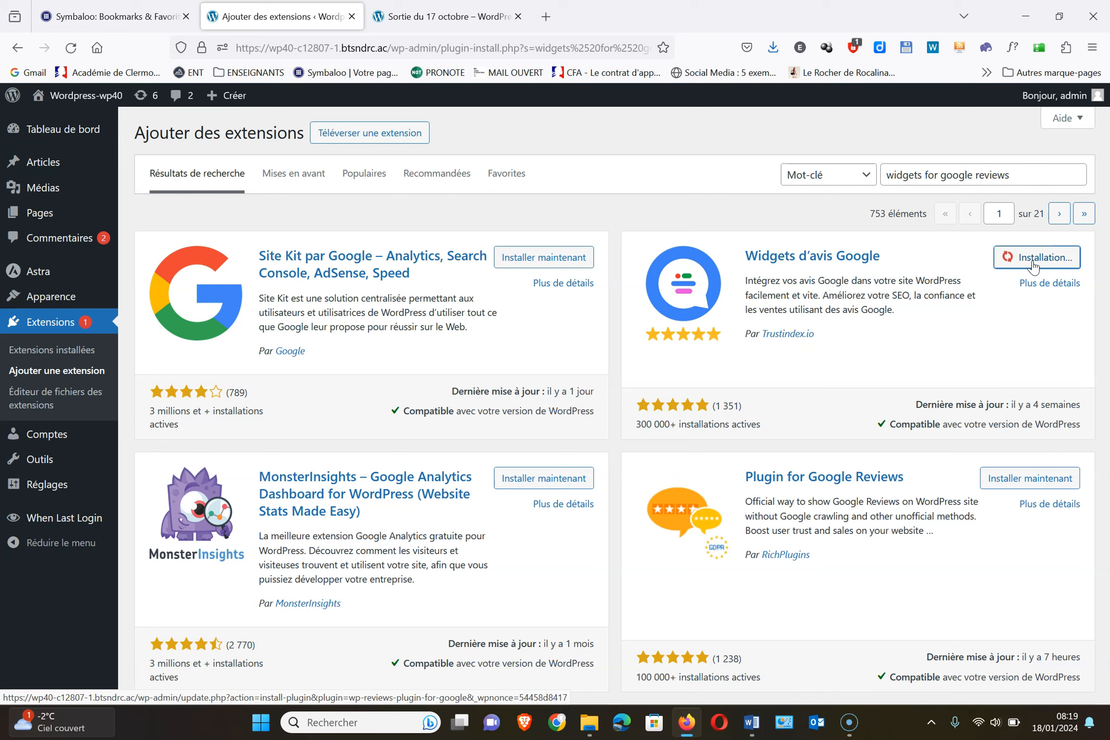
pyautogui.click(1063, 265)
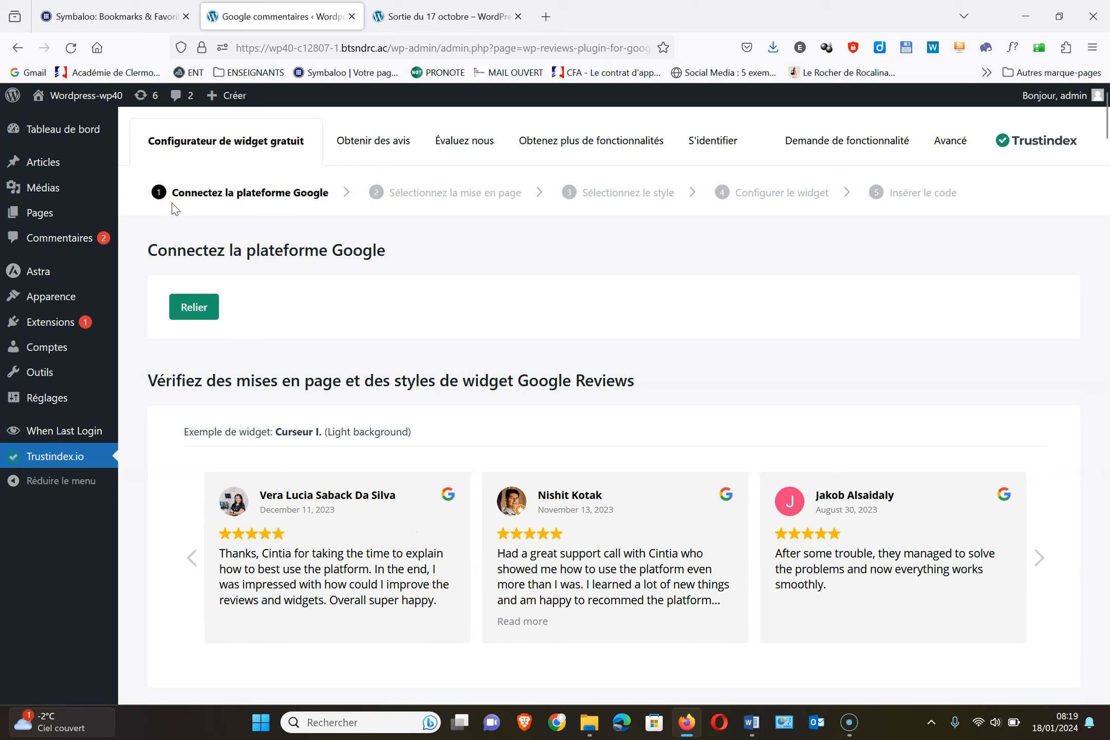
# Link the Google platform to the B'up profile on Rue Elisée Reclus and connect it
pyautogui.click(204, 311)
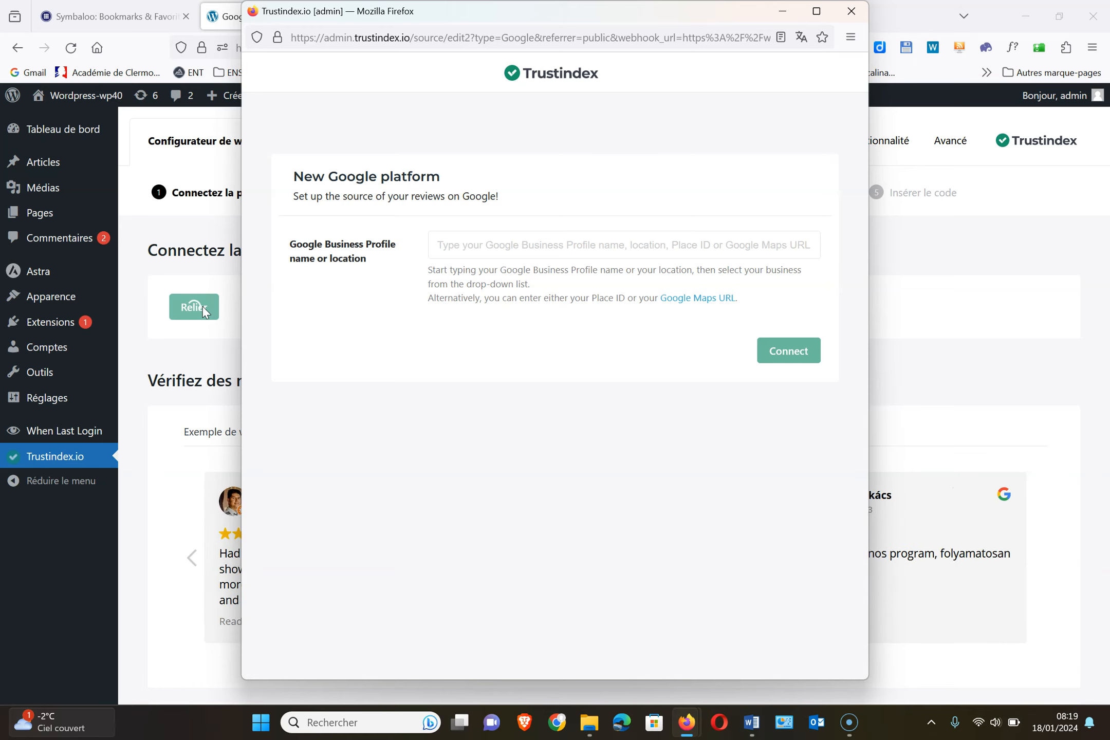
pyautogui.click(455, 245)
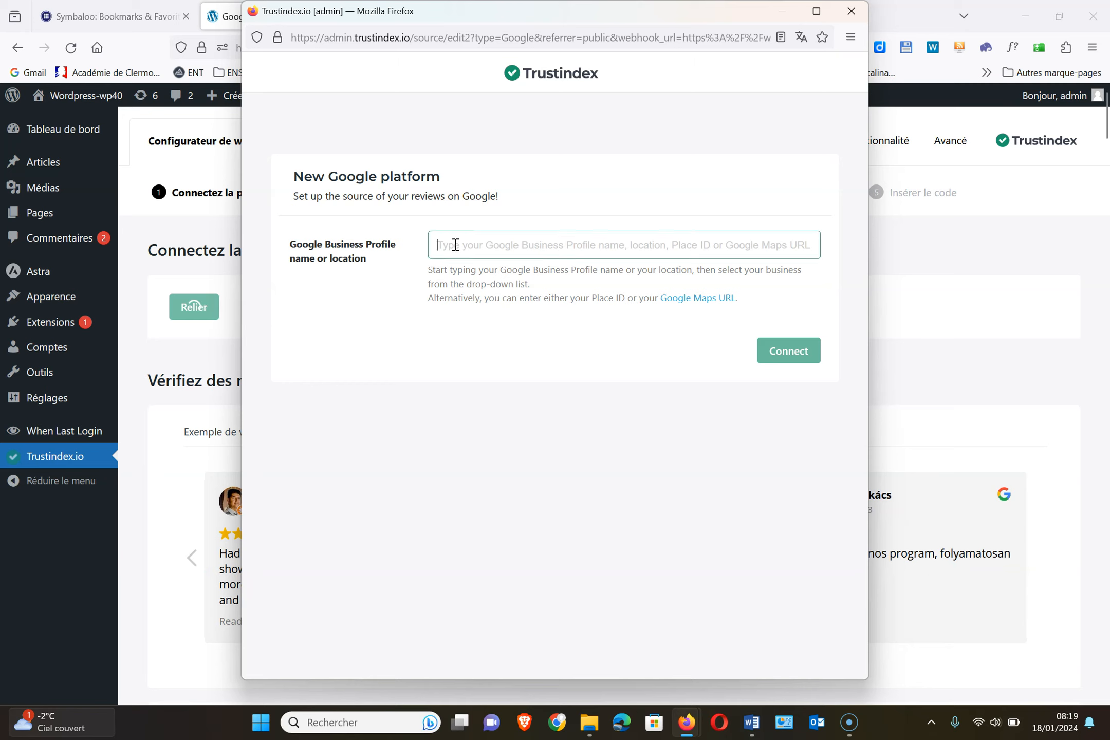
pyautogui.write("b'up")
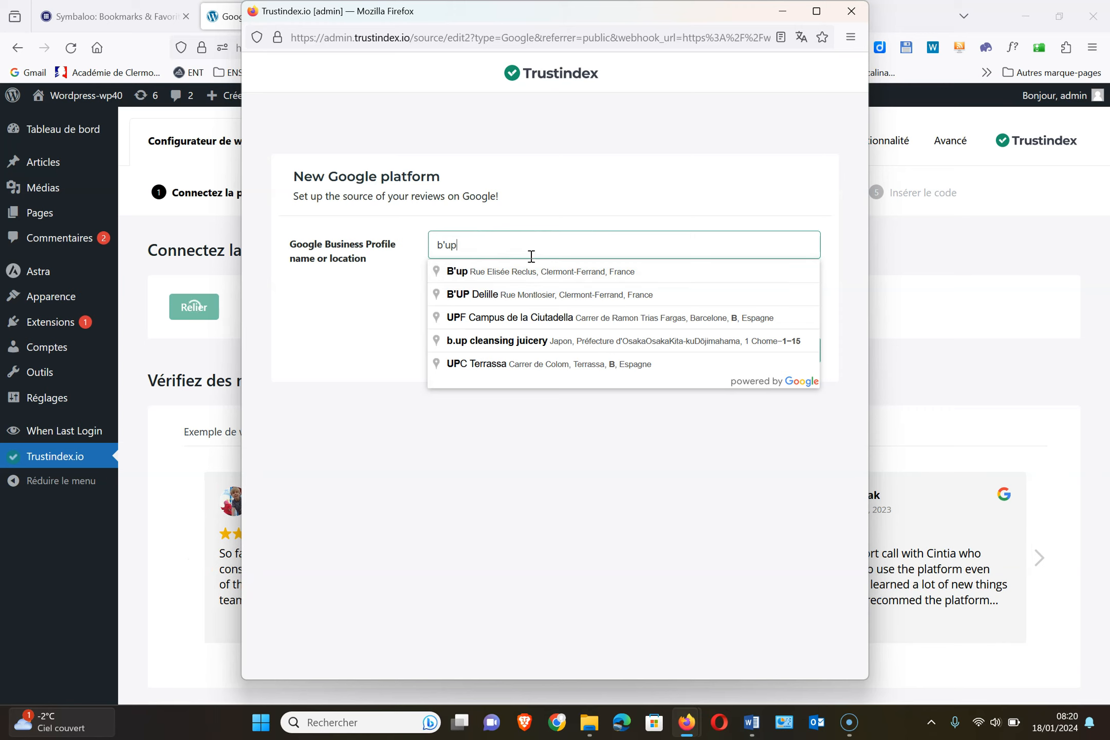
pyautogui.click(501, 270)
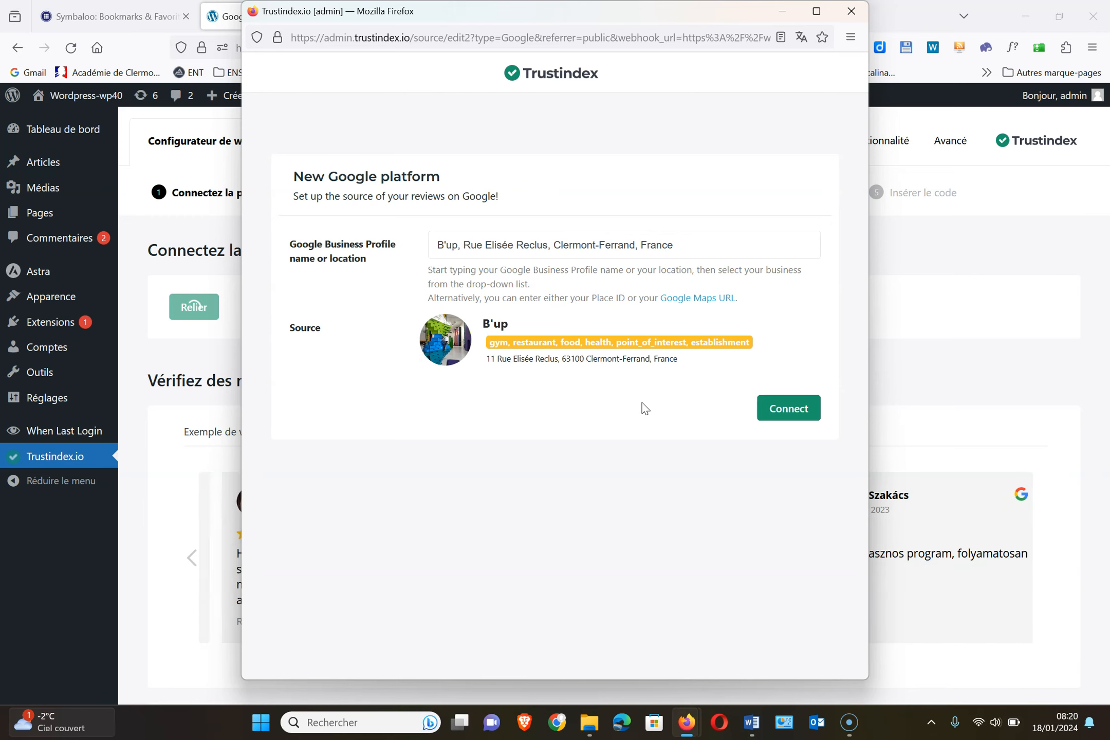
pyautogui.click(782, 413)
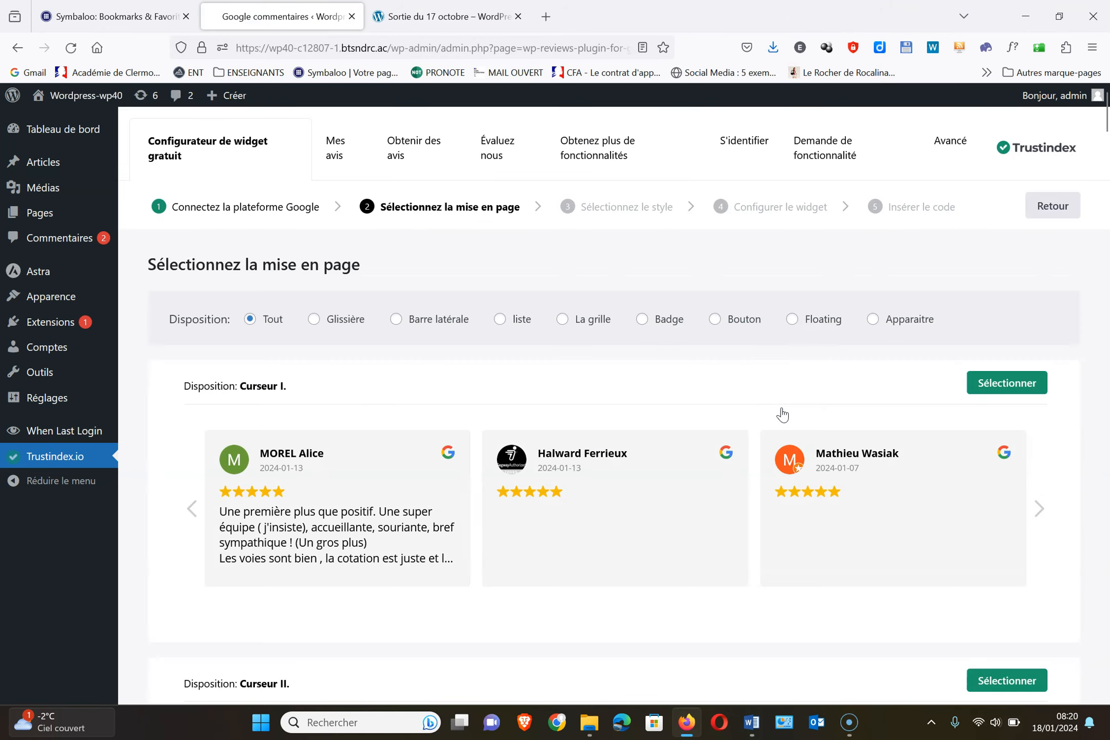
# Browse the layout options and select Disposition: Curseur I
pyautogui.scroll(-5, 782, 414)
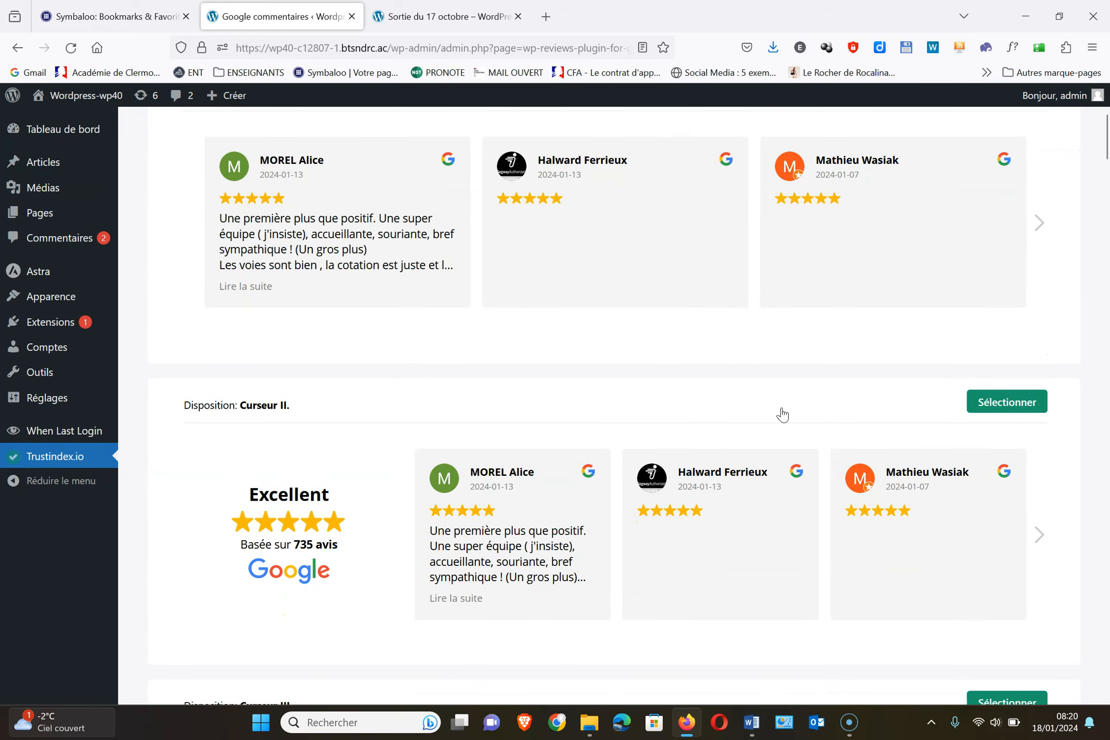
pyautogui.scroll(-4, 782, 414)
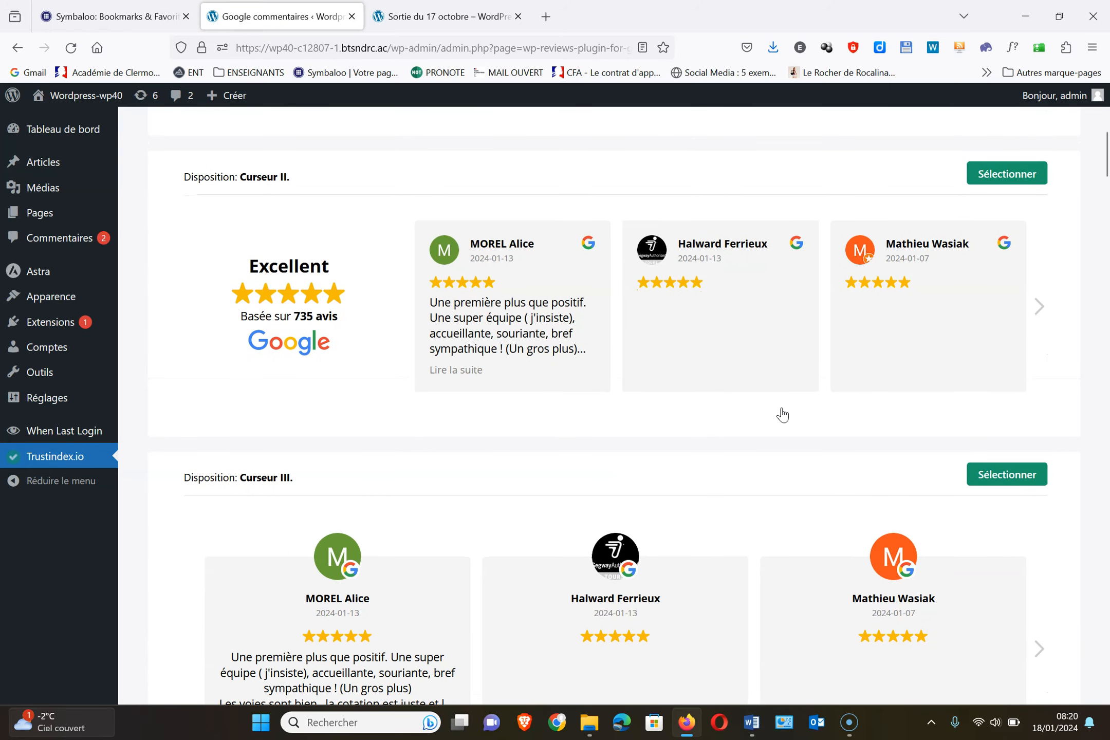
pyautogui.scroll(10, 782, 414)
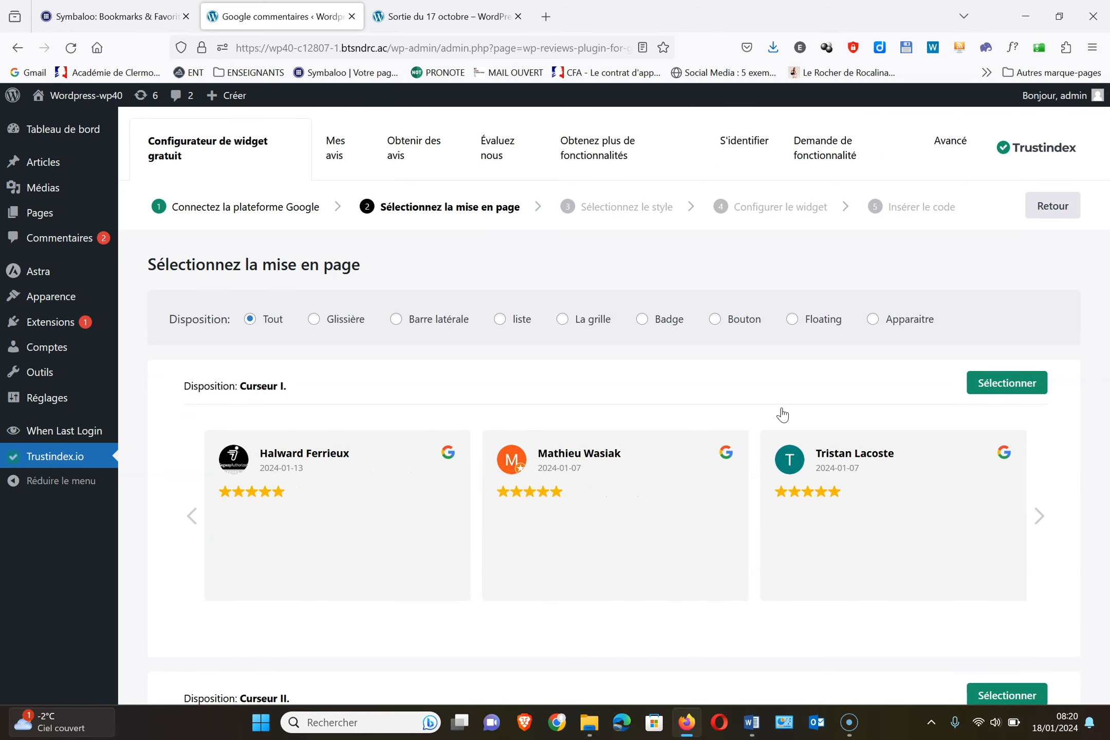
pyautogui.click(1028, 392)
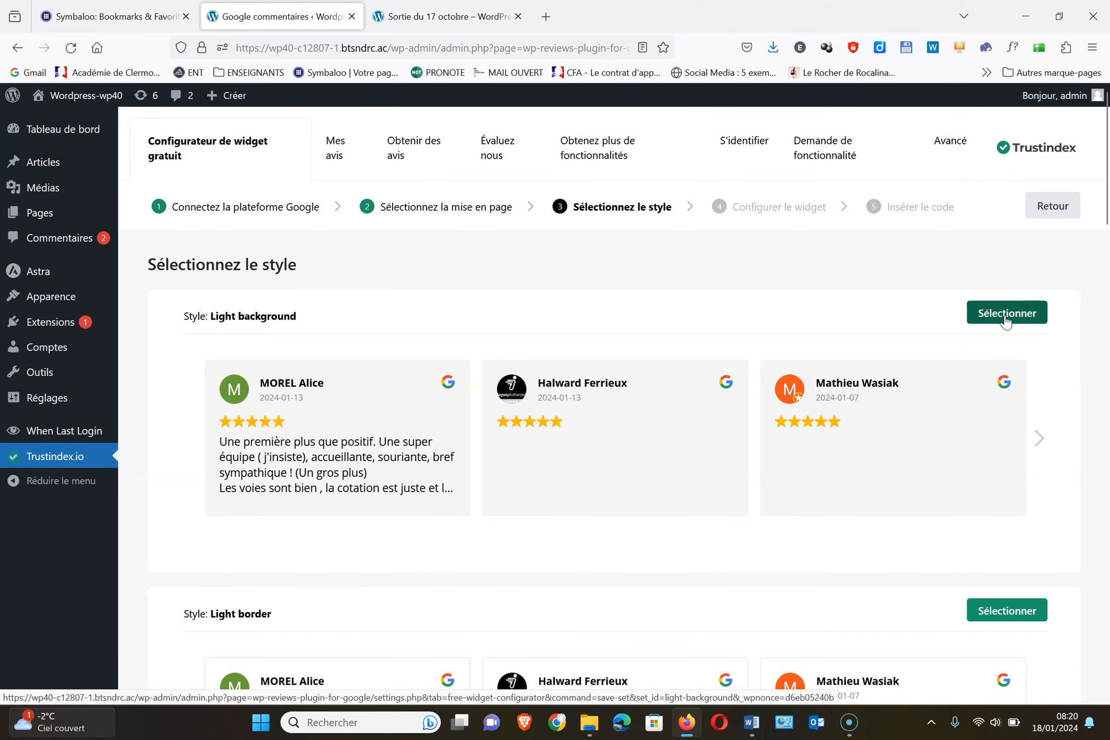
# Select Style: Light background and save to get the [trustindex no-registration=google] shortcode
pyautogui.scroll(-3, 915, 406)
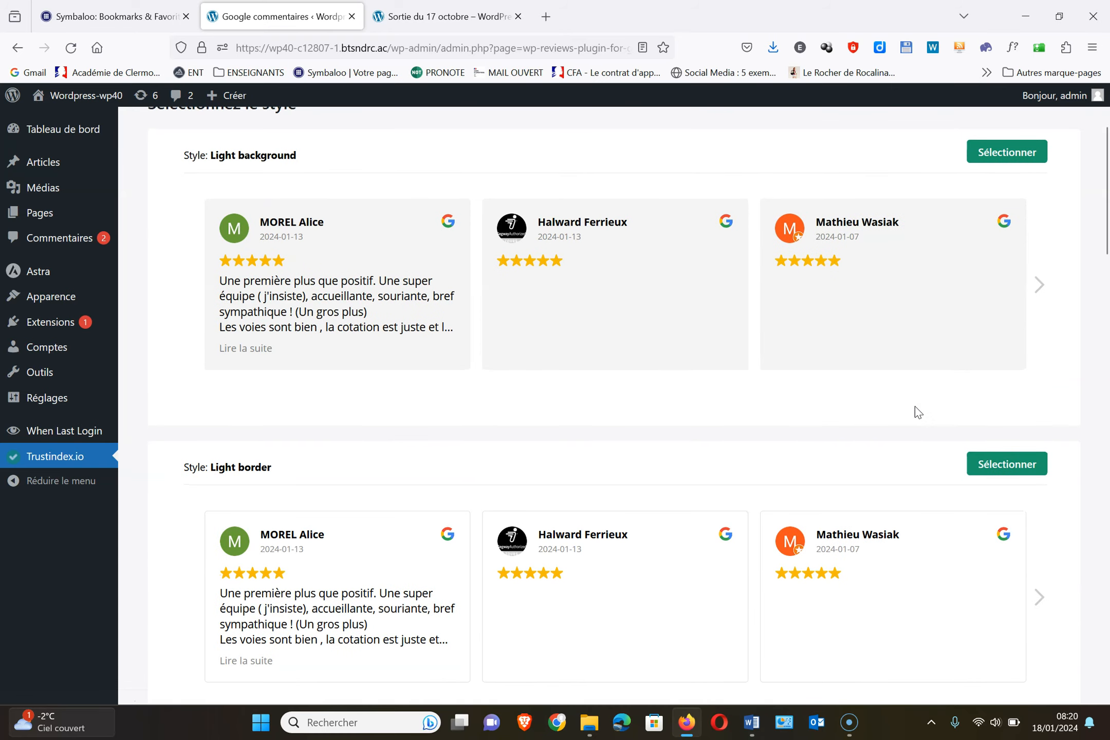
pyautogui.scroll(3, 915, 406)
pyautogui.click(1000, 317)
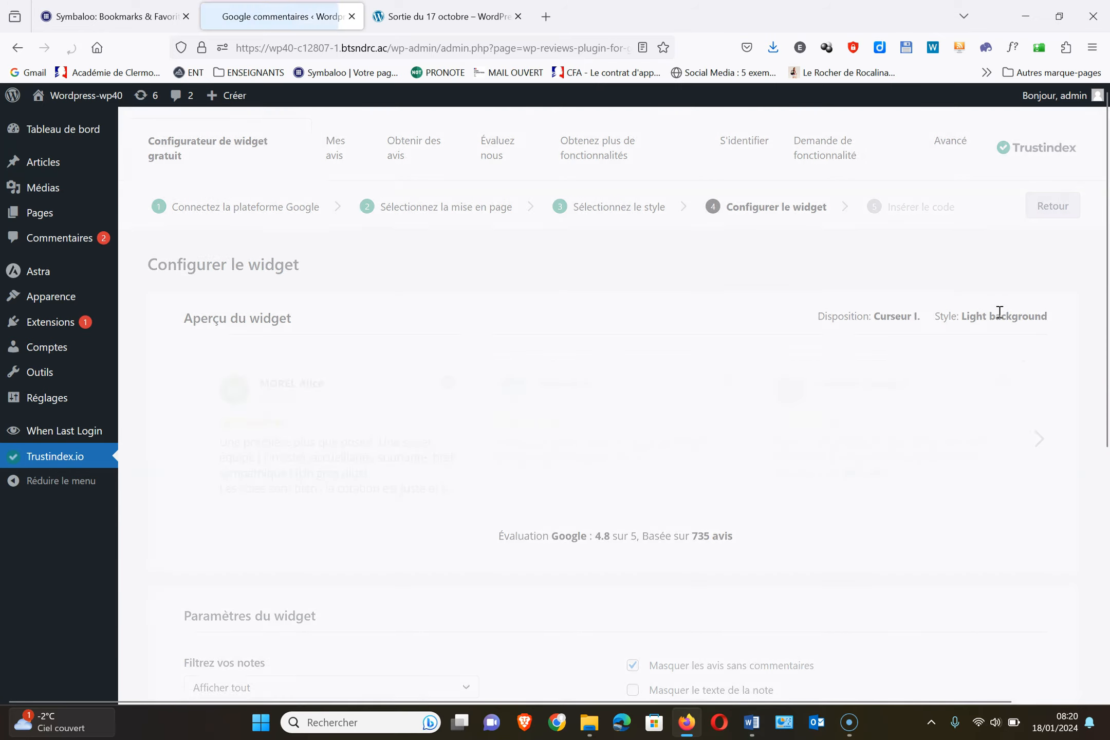
pyautogui.scroll(-8, 999, 312)
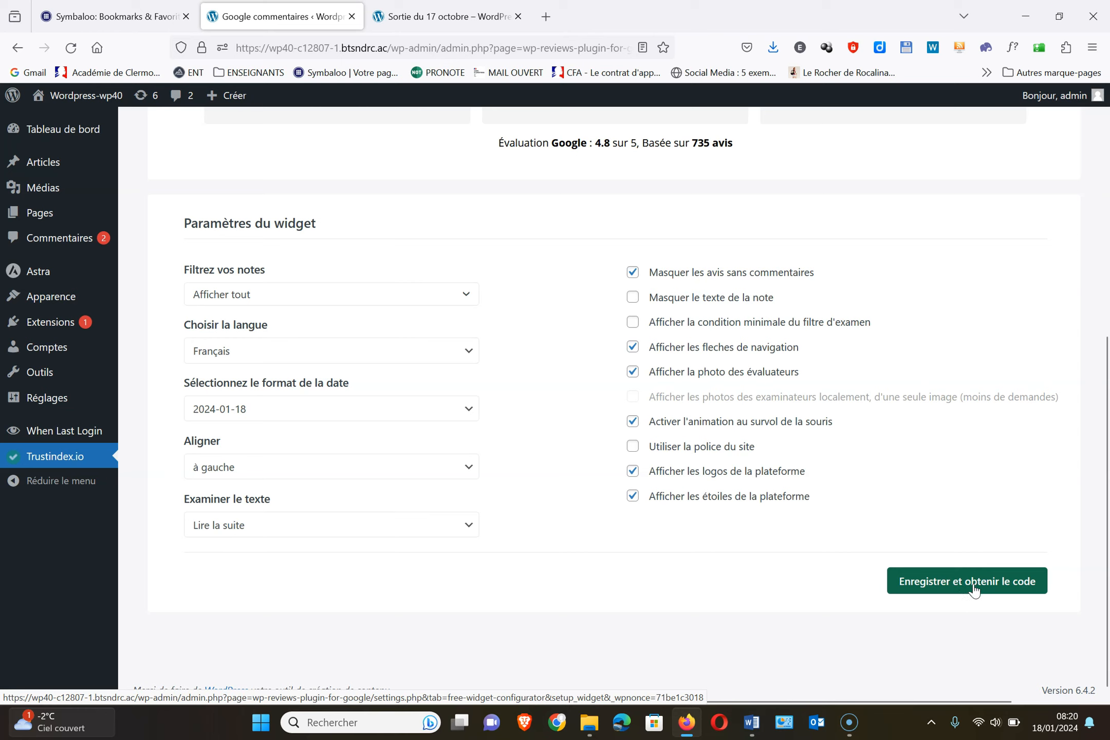
pyautogui.click(998, 586)
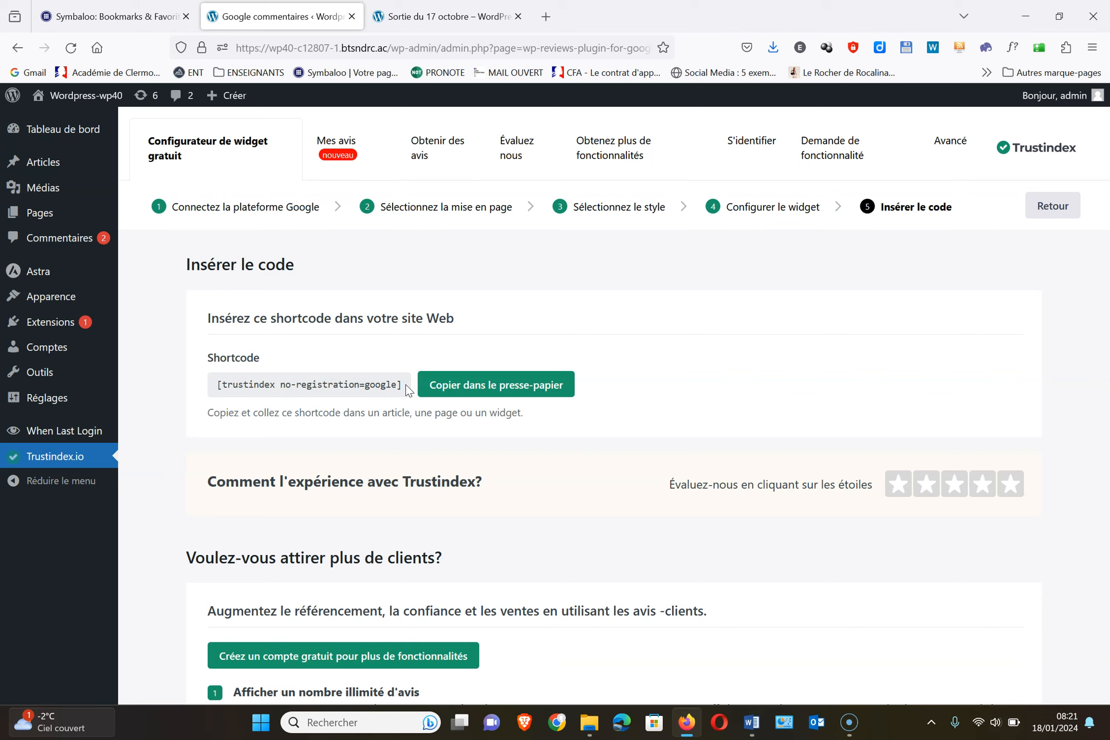
# Copy the trustindex shortcode to the clipboard and go to the Articles list
pyautogui.click(462, 389)
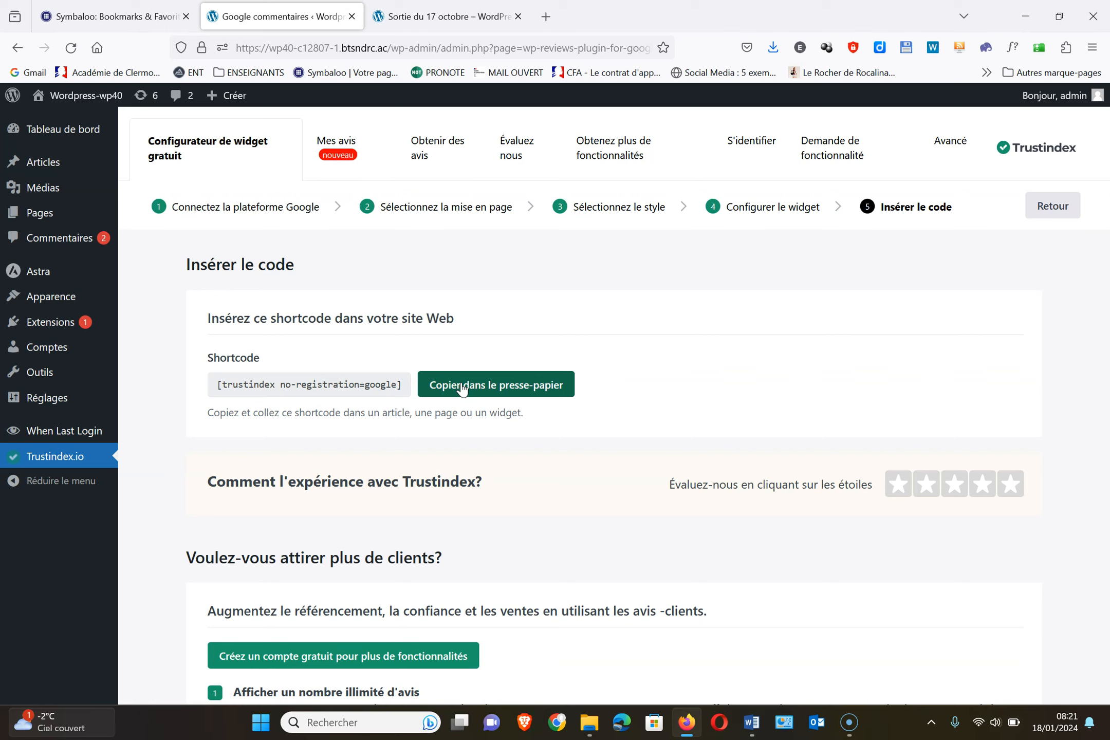
pyautogui.click(61, 167)
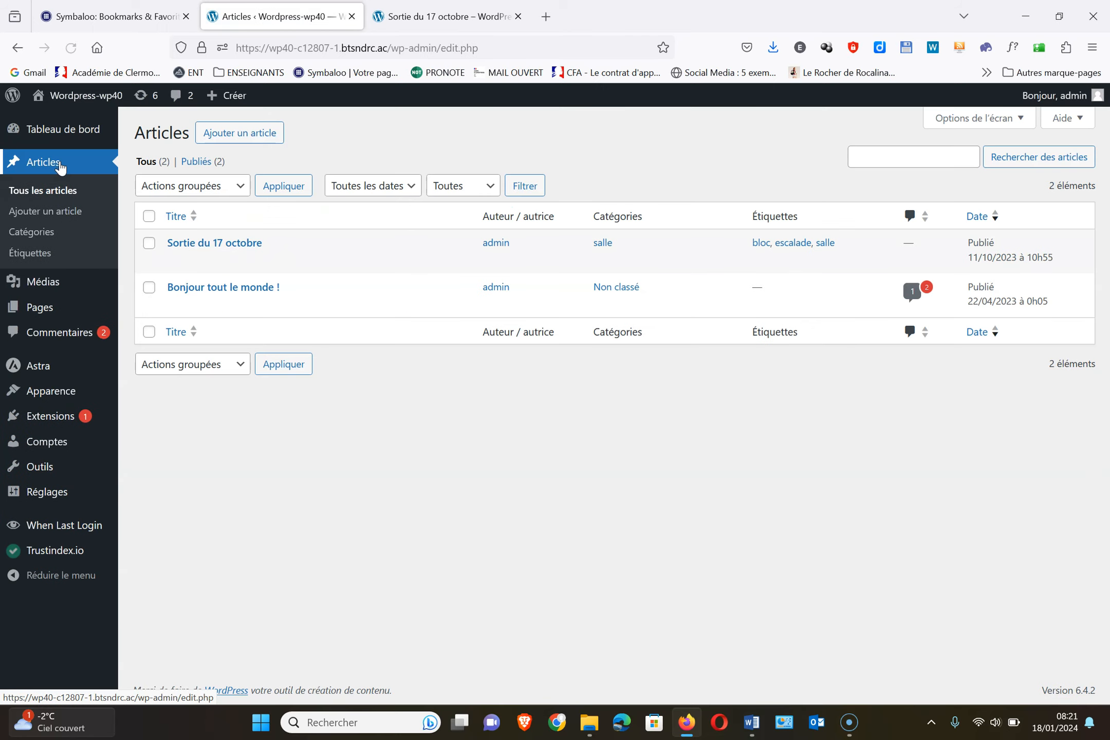
# In Sortie du 17 octobre, delete the existing trustindex and wpforms shortcode blocks
pyautogui.click(248, 243)
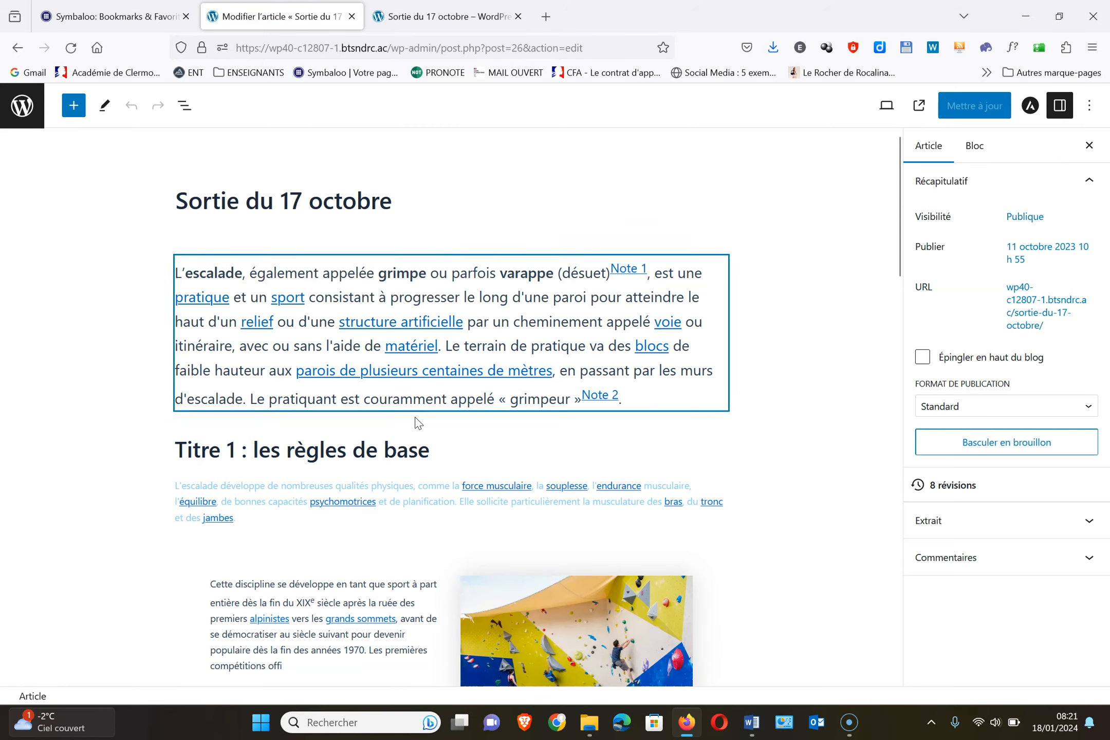
pyautogui.scroll(-7, 417, 422)
pyautogui.scroll(-10, 417, 423)
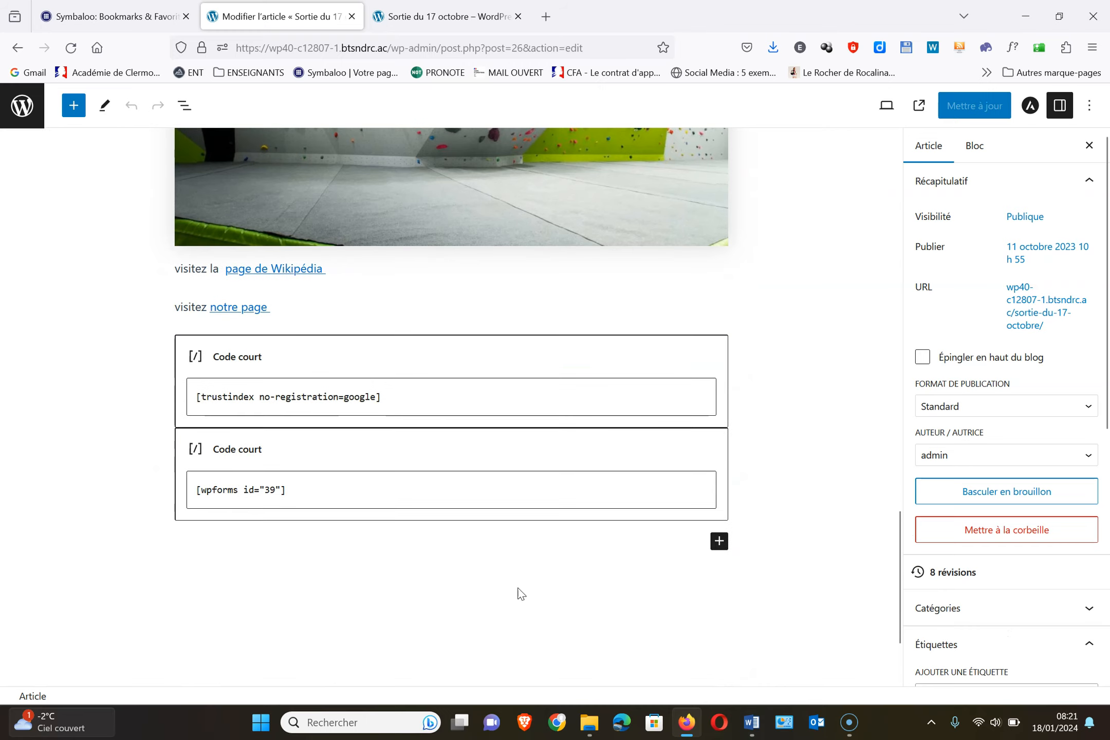
pyautogui.scroll(3, 517, 595)
pyautogui.scroll(-3, 519, 591)
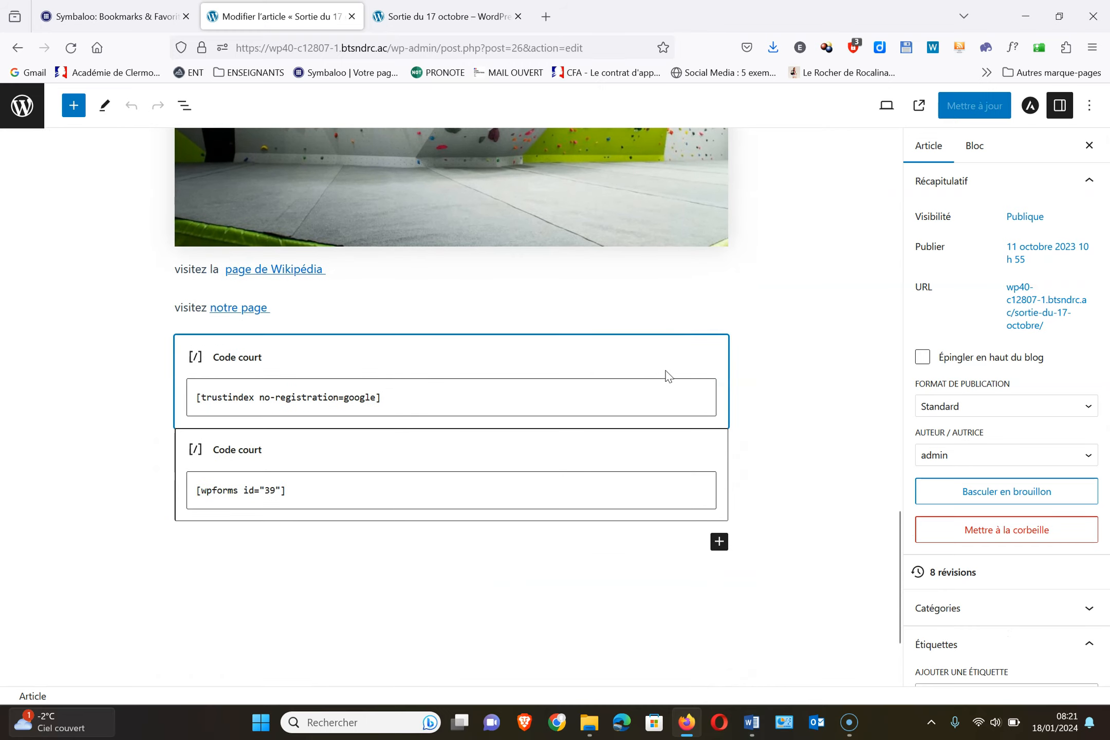
pyautogui.click(695, 358)
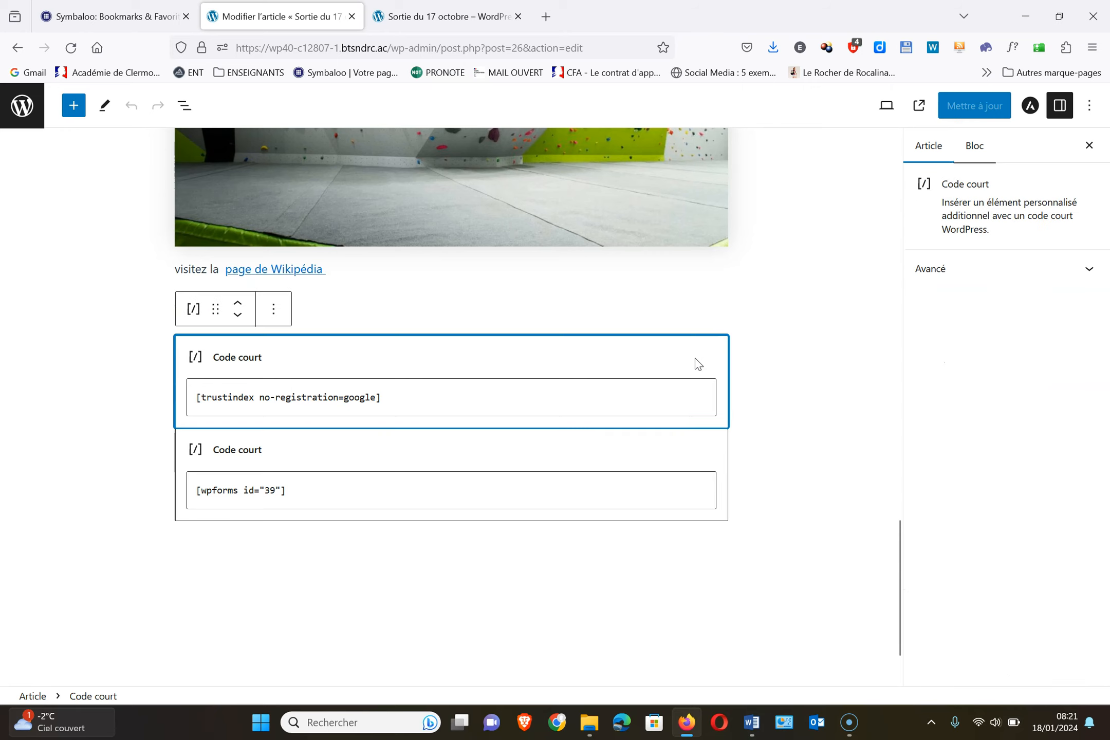
pyautogui.click(279, 314)
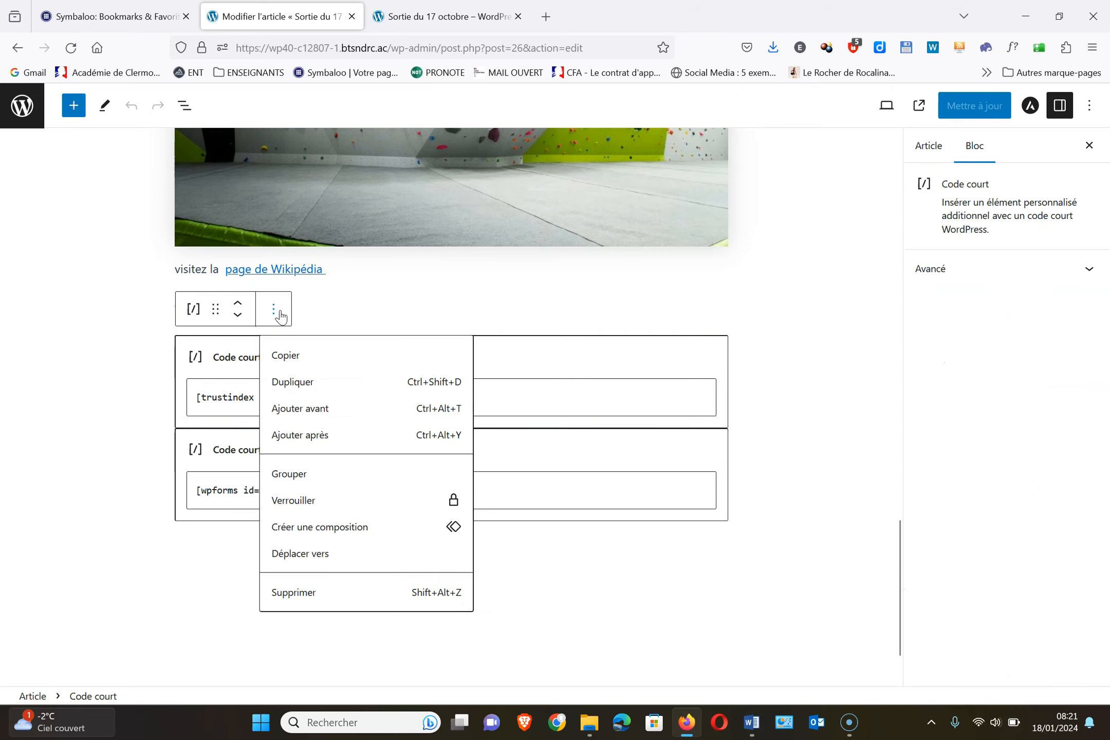
pyautogui.click(301, 597)
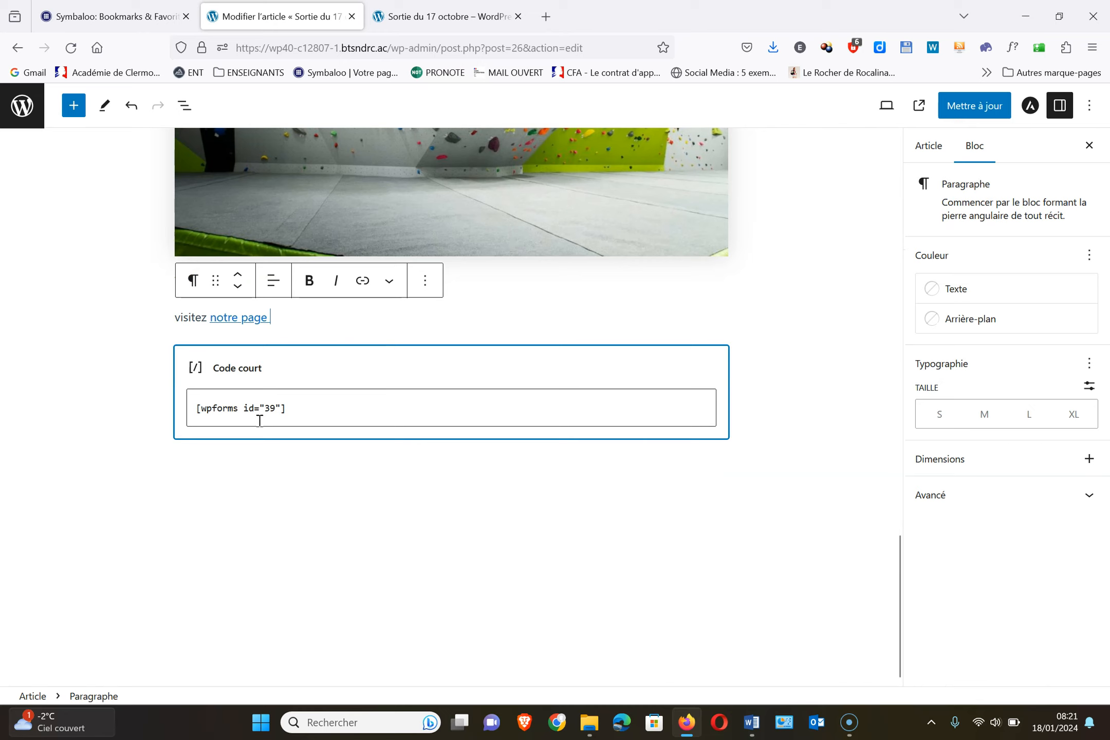
pyautogui.click(362, 357)
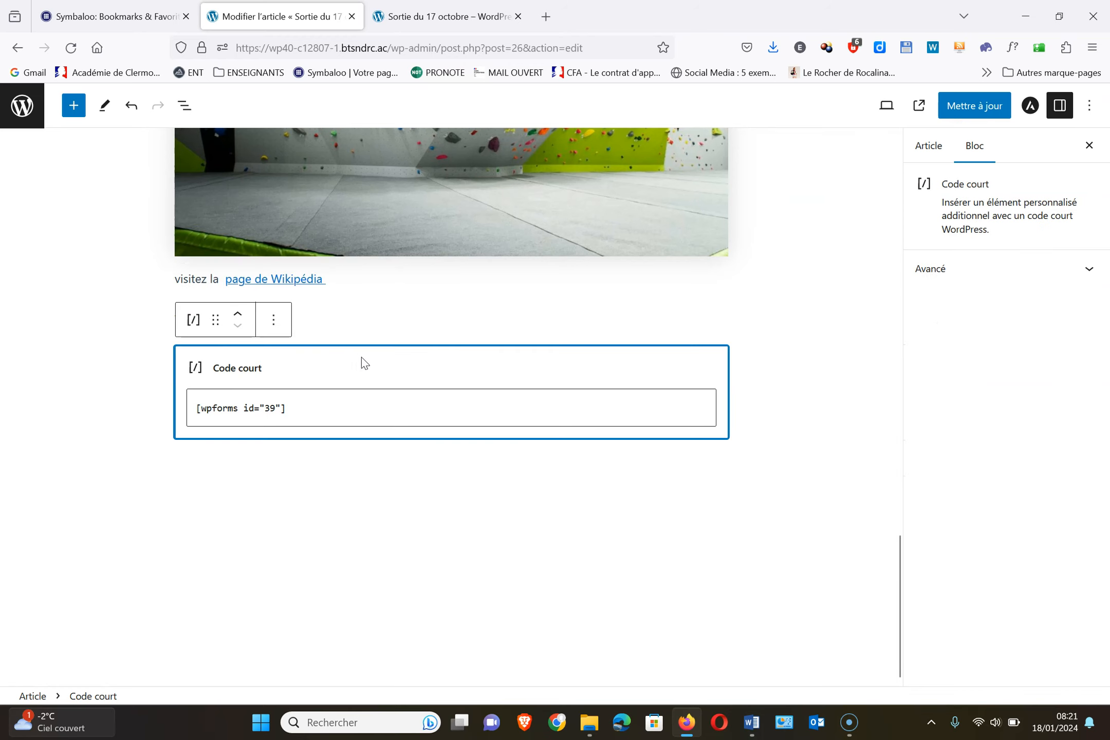
pyautogui.click(275, 325)
pyautogui.click(313, 608)
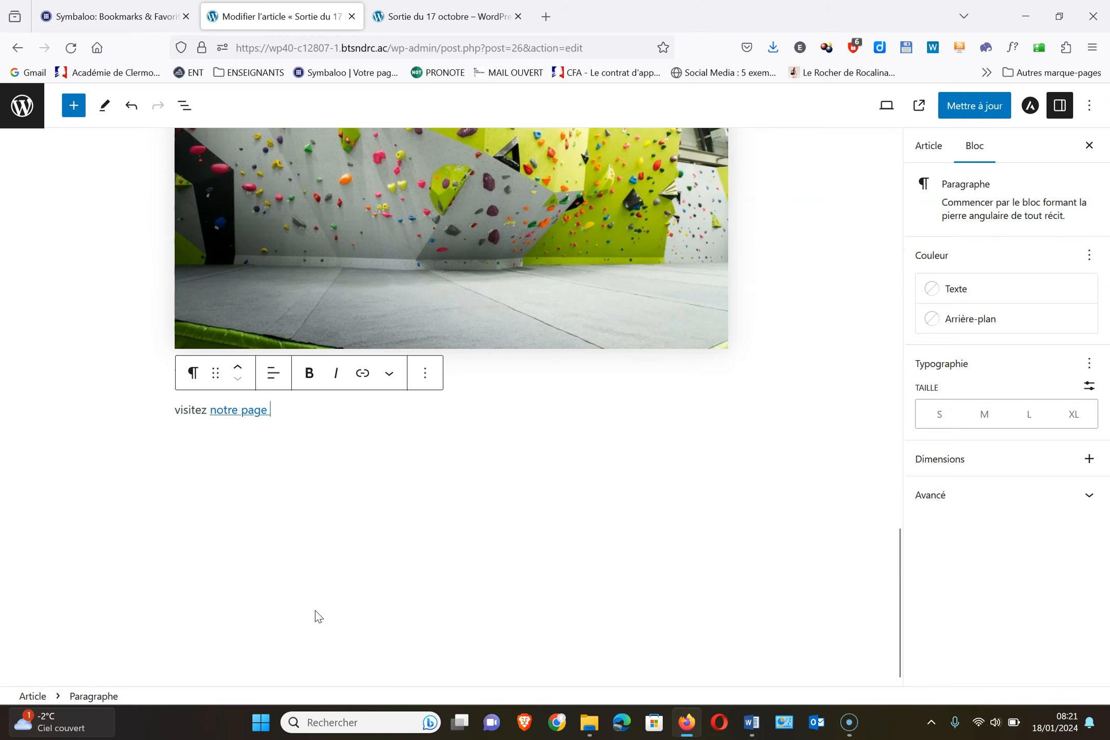
# Paste [trustindex no-registration=google] into a new final block, update, and view the article
pyautogui.click(349, 442)
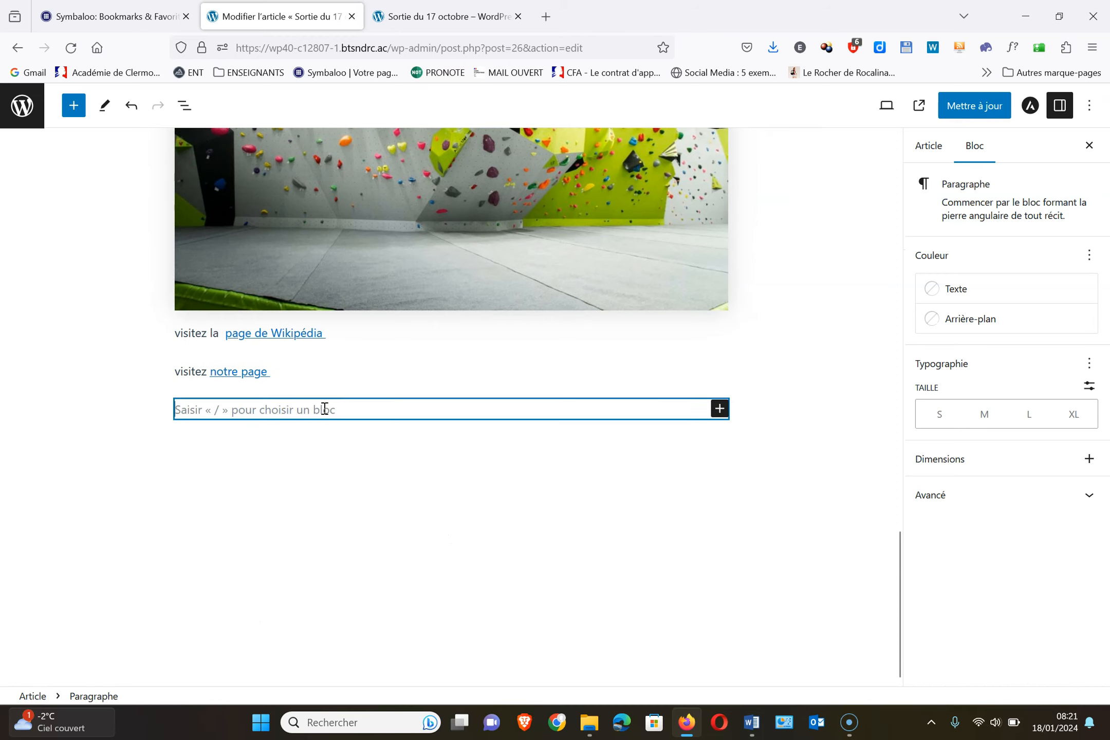
pyautogui.write('[trustindex no-registration=google]')
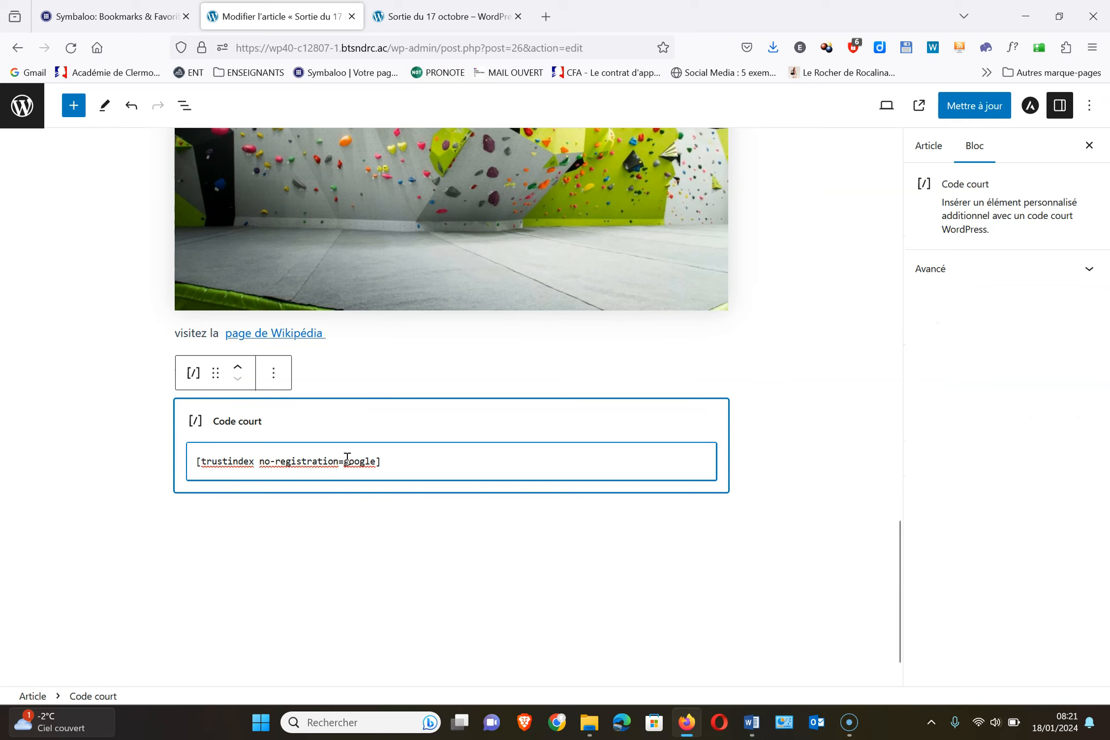
pyautogui.click(971, 109)
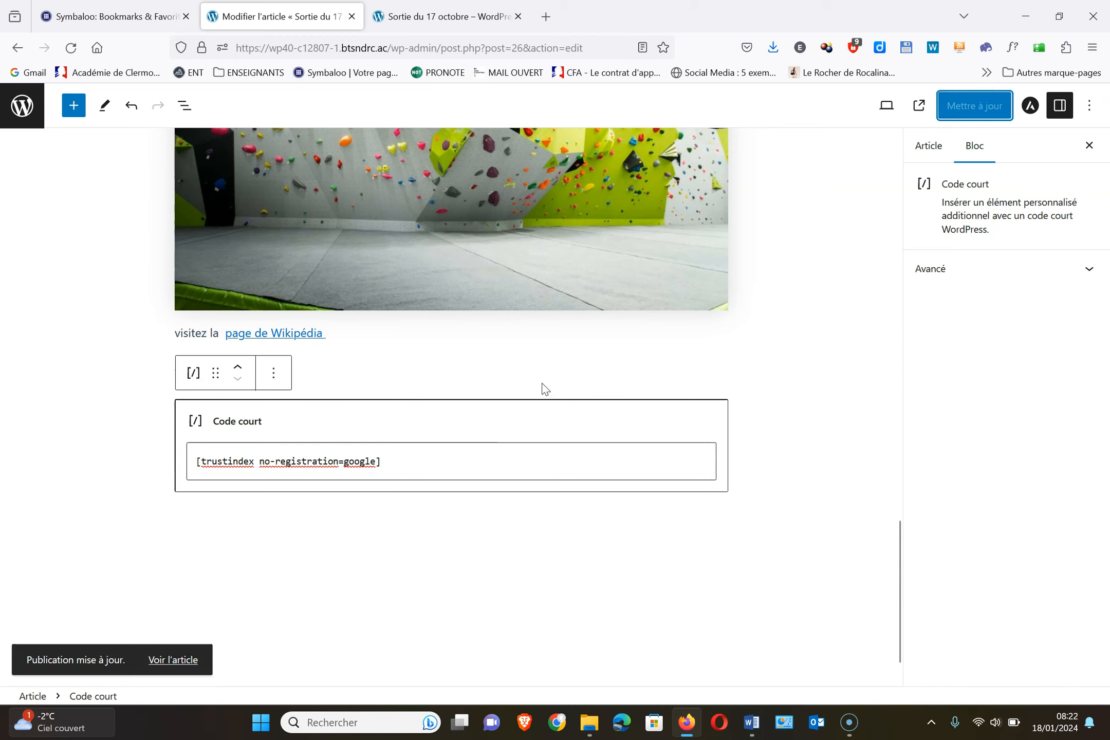
pyautogui.click(437, 19)
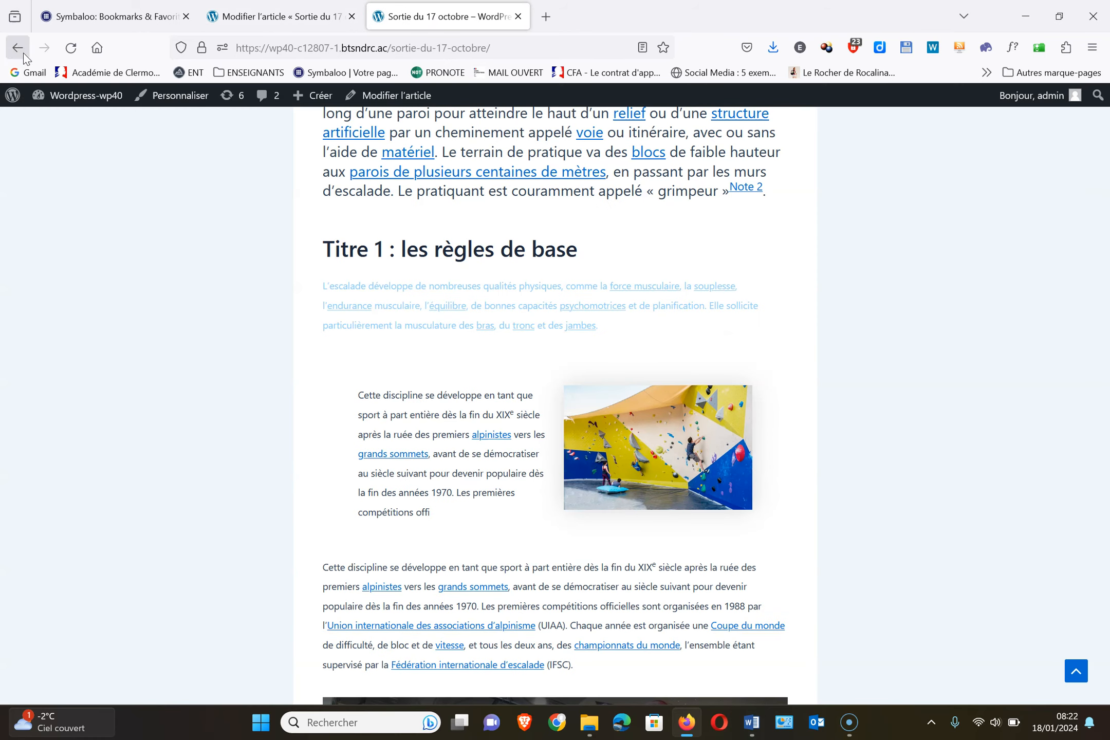
# Reload the article, page the reviews slider forward and back, then return to the editor
pyautogui.click(71, 47)
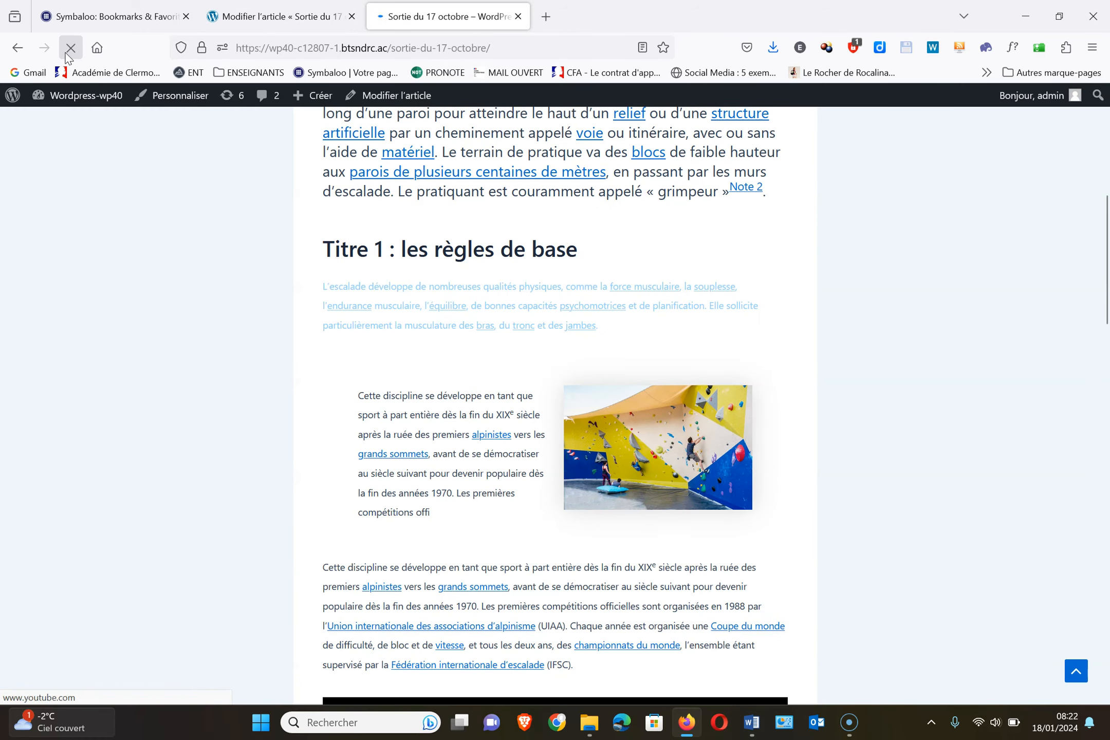
pyautogui.scroll(-15, 465, 379)
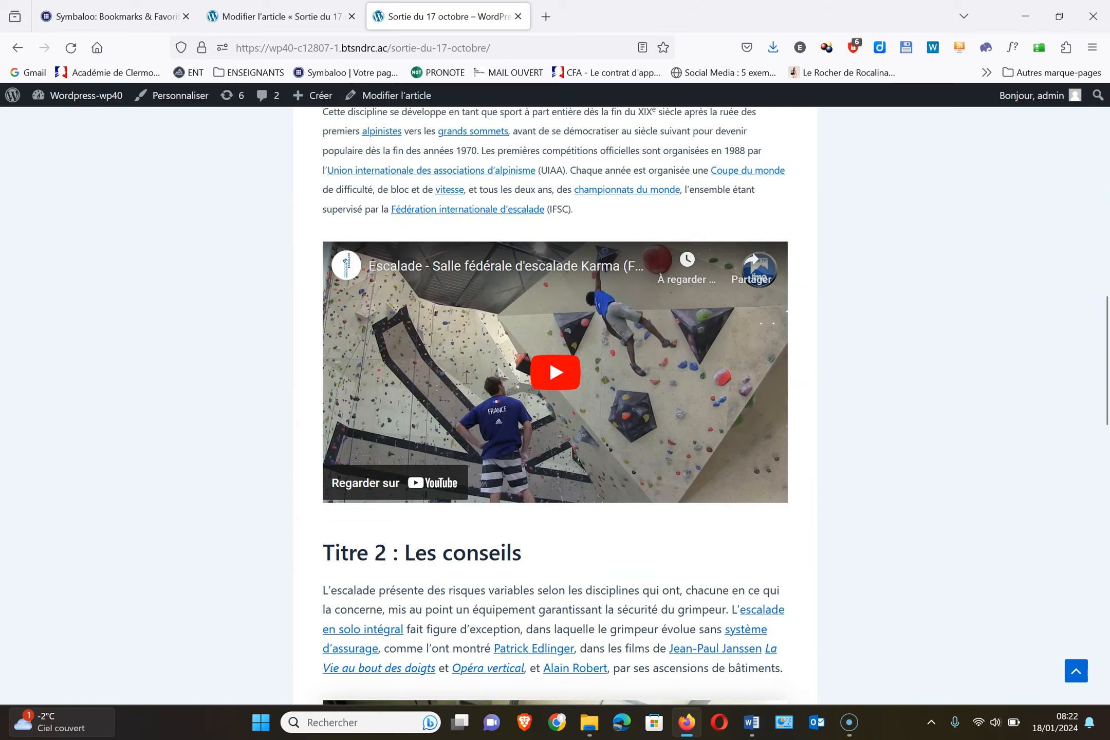
pyautogui.scroll(-3, 465, 382)
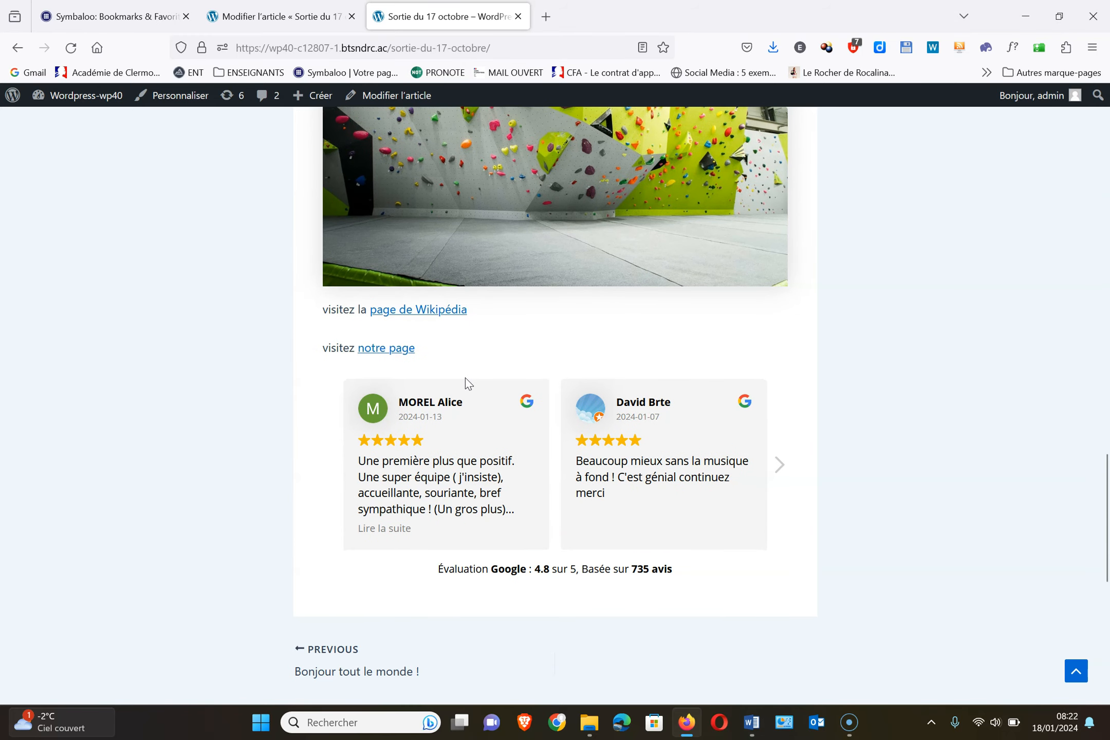
pyautogui.click(782, 478)
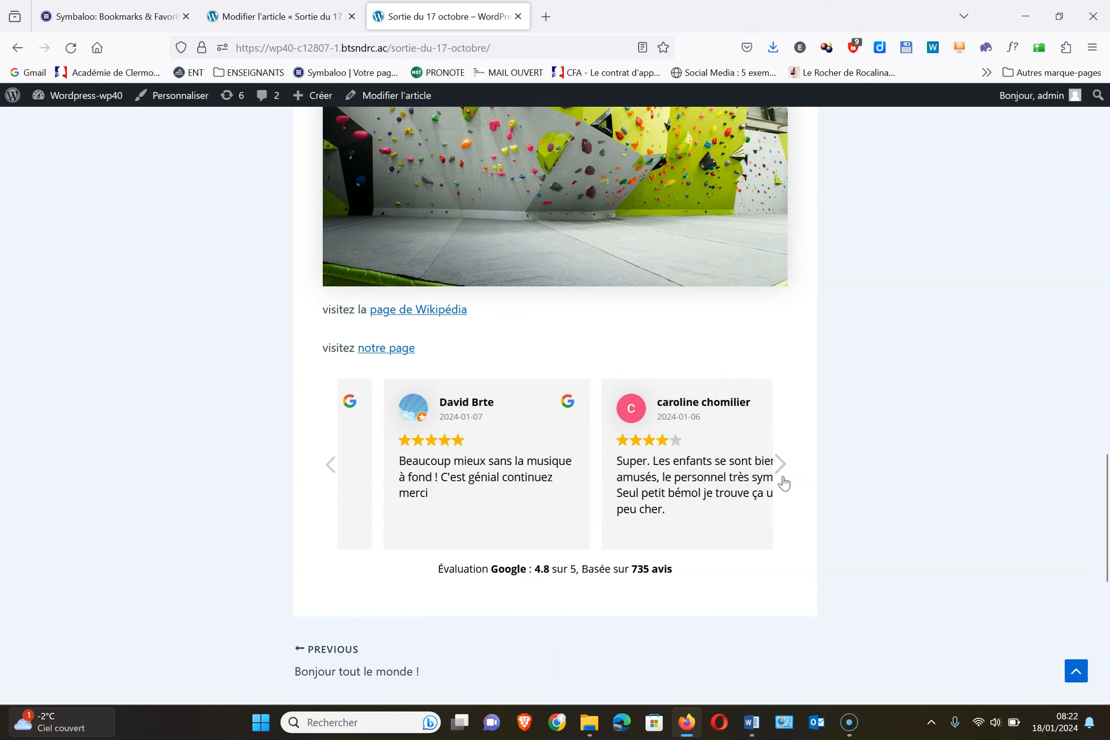
pyautogui.click(784, 478)
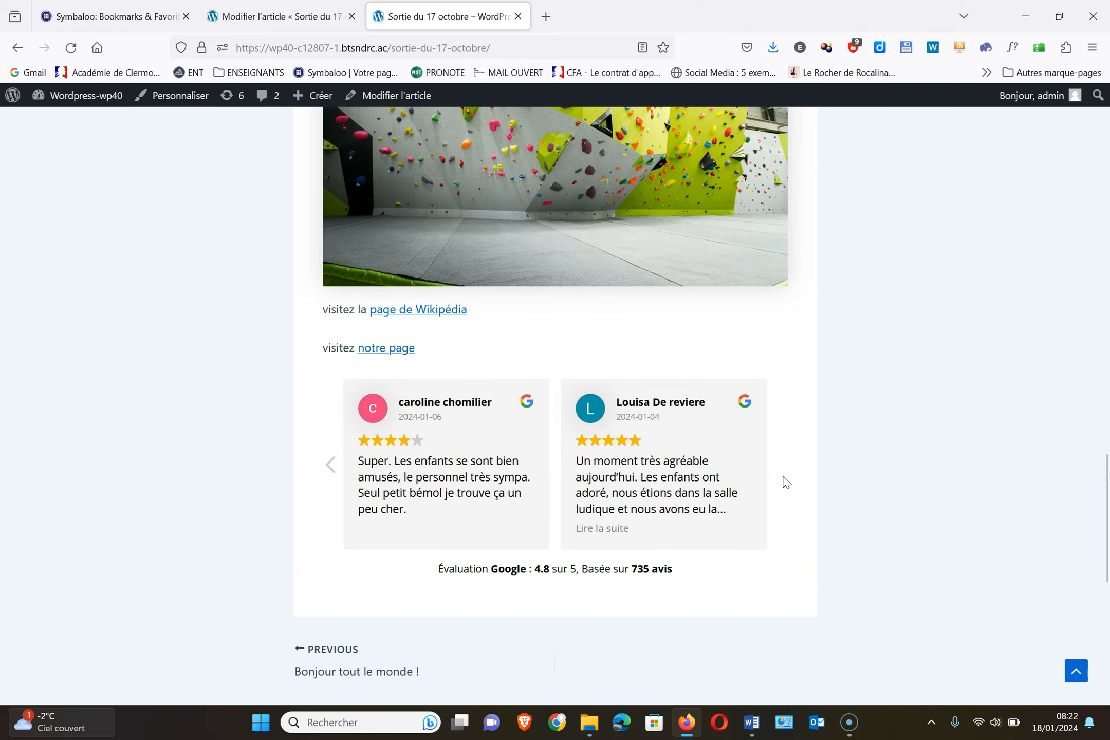
pyautogui.click(331, 465)
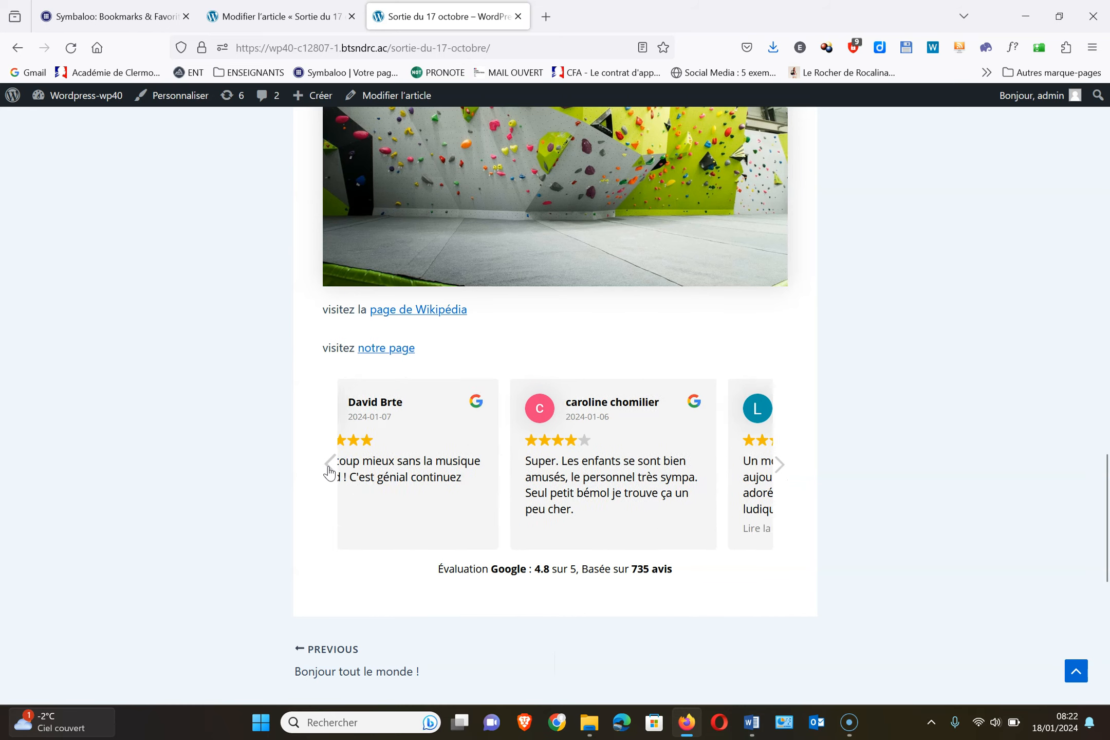
pyautogui.click(331, 465)
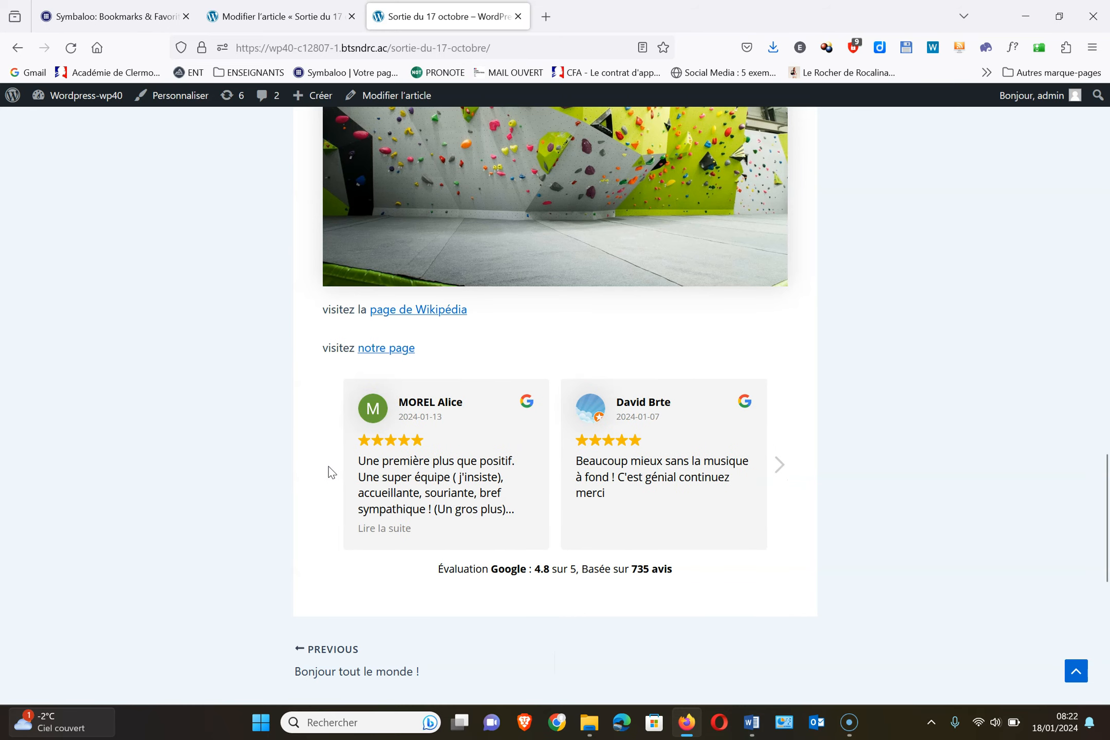
pyautogui.click(278, 20)
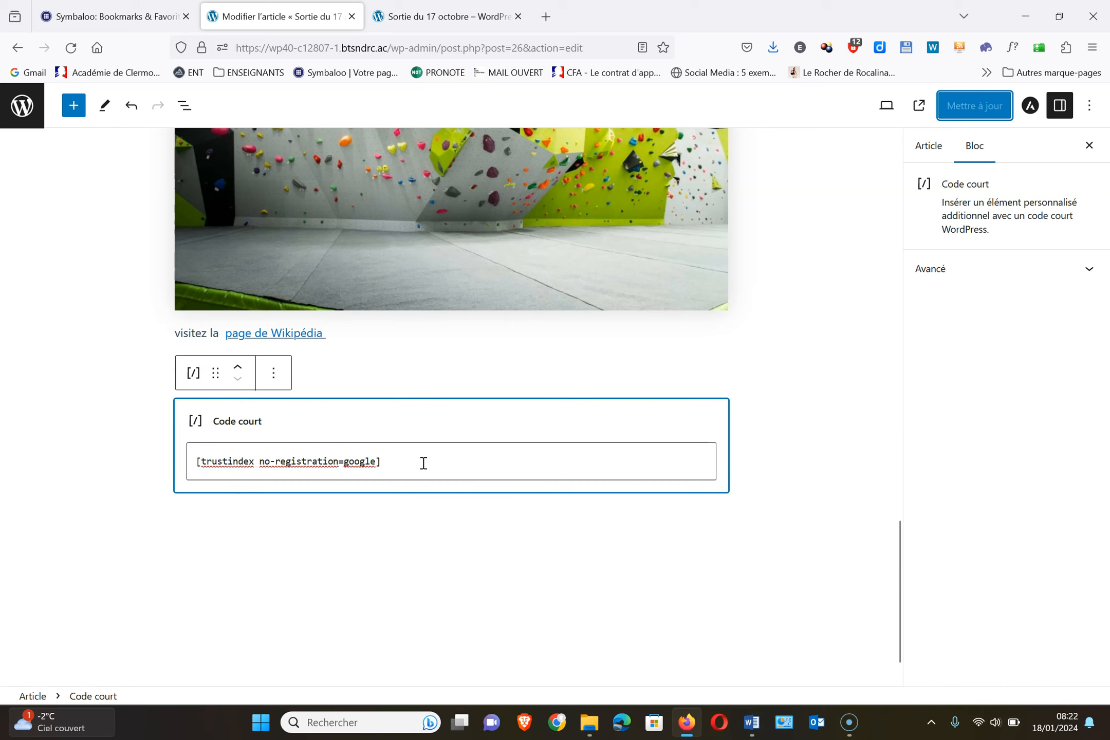
# Go to the Articles list, select WPForms in the Word extensions notes, then return to Firefox
pyautogui.click(26, 110)
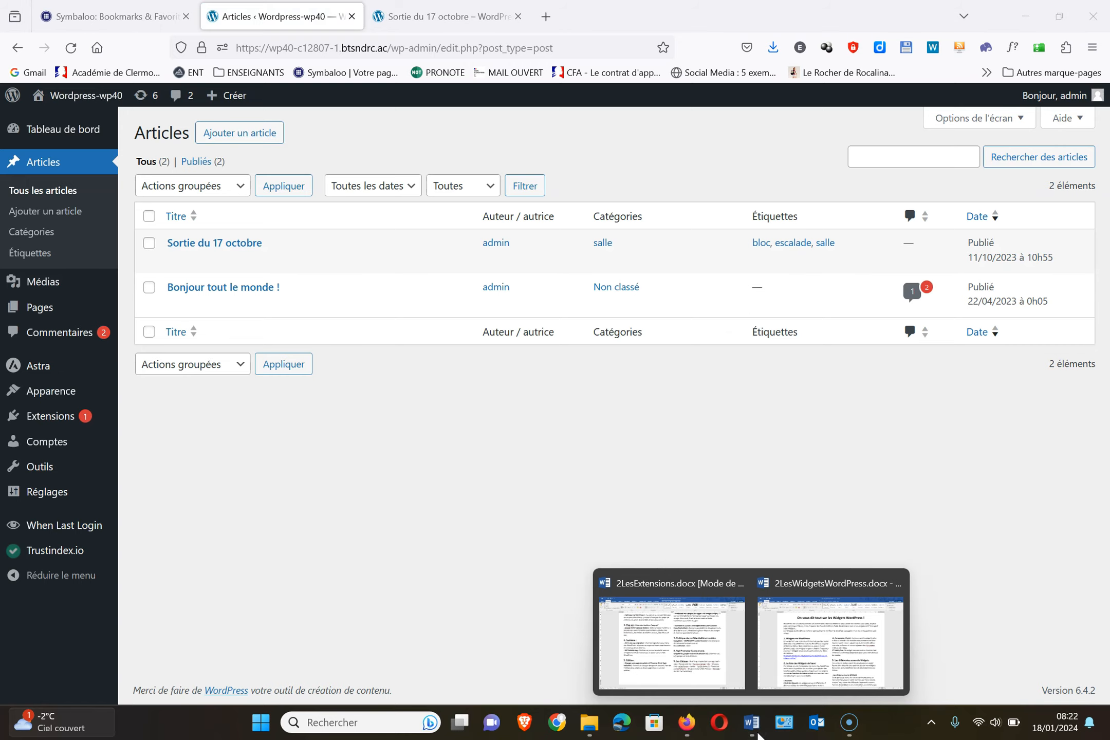
pyautogui.click(758, 735)
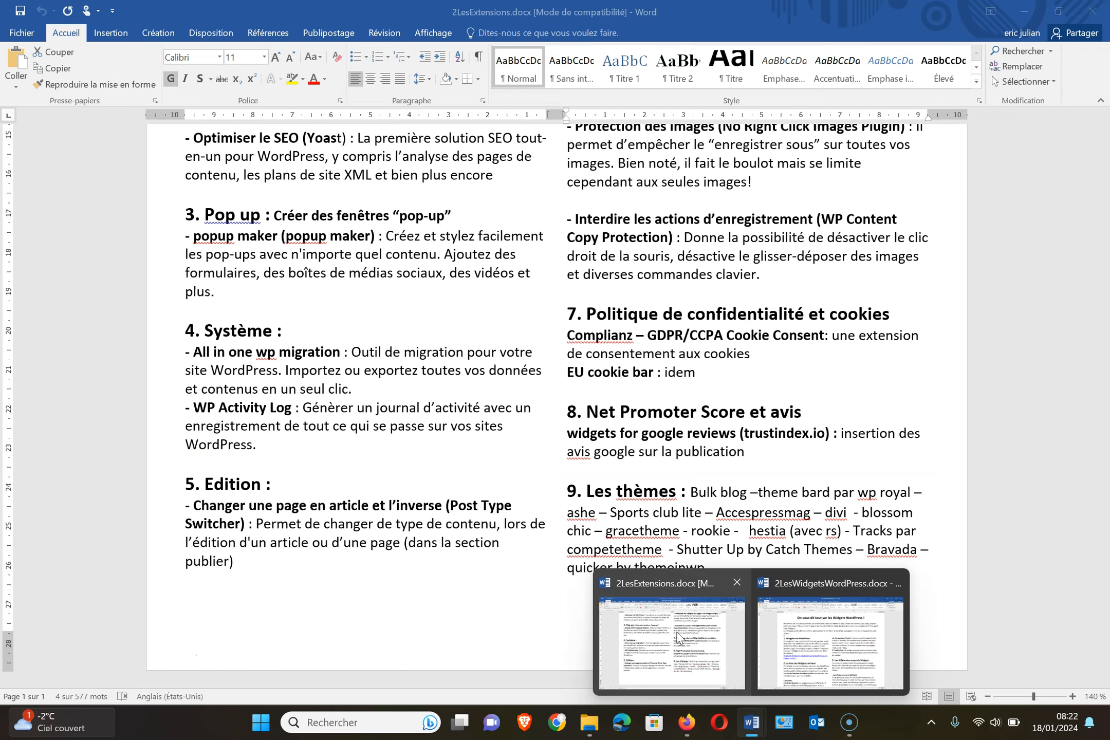
pyautogui.click(678, 638)
pyautogui.scroll(10, 672, 433)
pyautogui.scroll(-3, 748, 318)
pyautogui.moveTo(686, 488); pyautogui.dragTo(626, 494)
pyautogui.hotkey('ctrl', 'c')
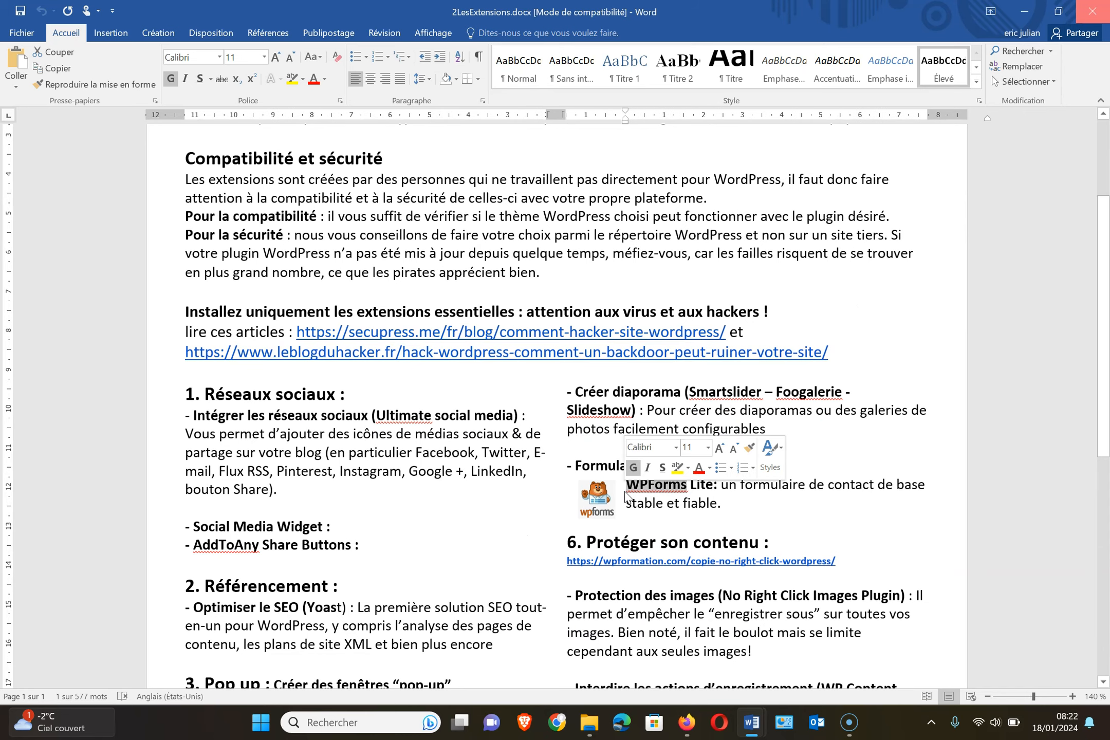
pyautogui.click(687, 725)
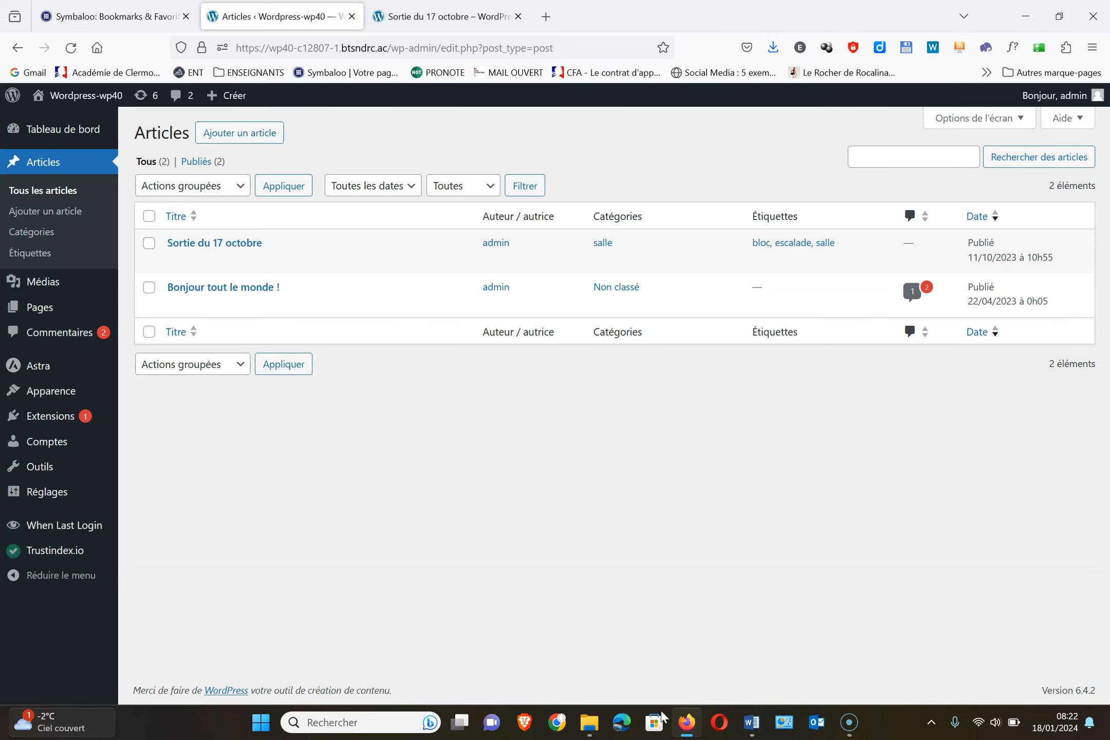
# Search the extension catalogue for WPForms and install Contact Form by WPForms
pyautogui.click(51, 418)
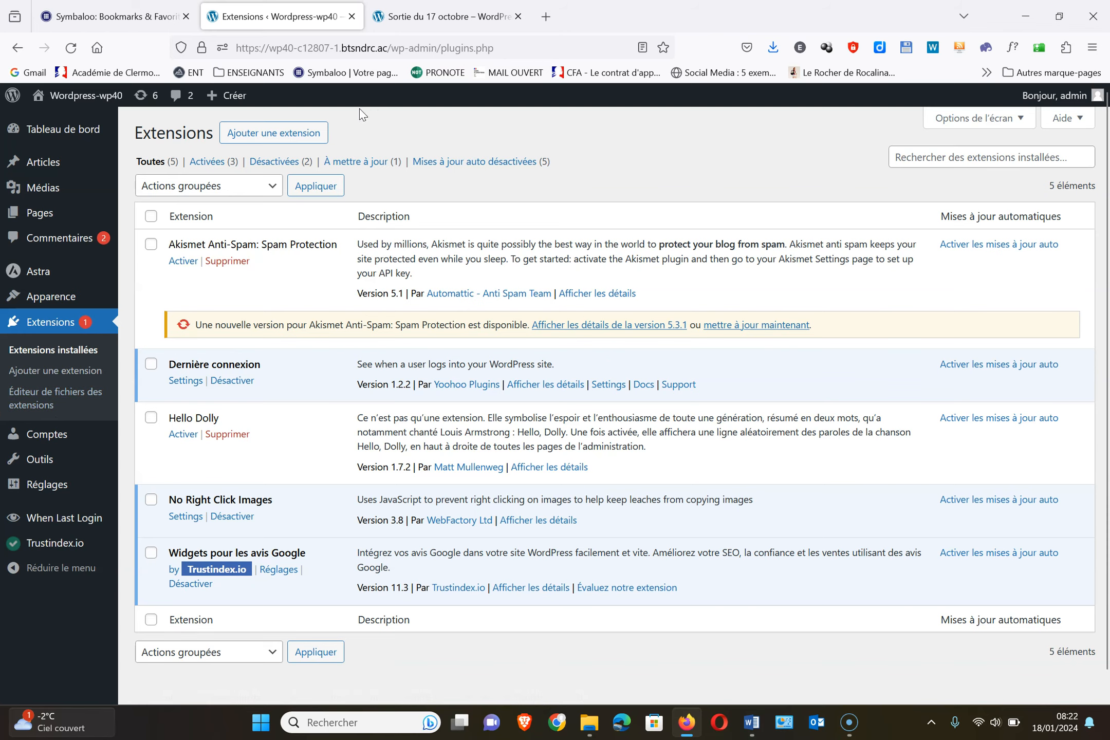
pyautogui.click(282, 133)
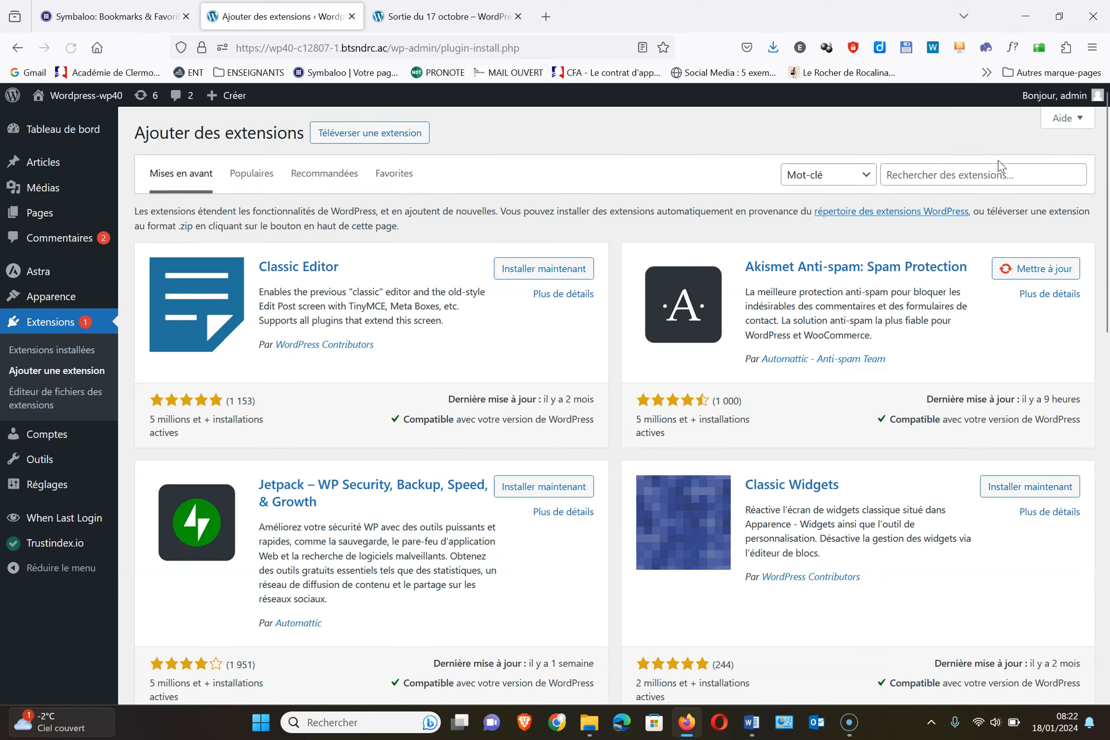
pyautogui.click(993, 167)
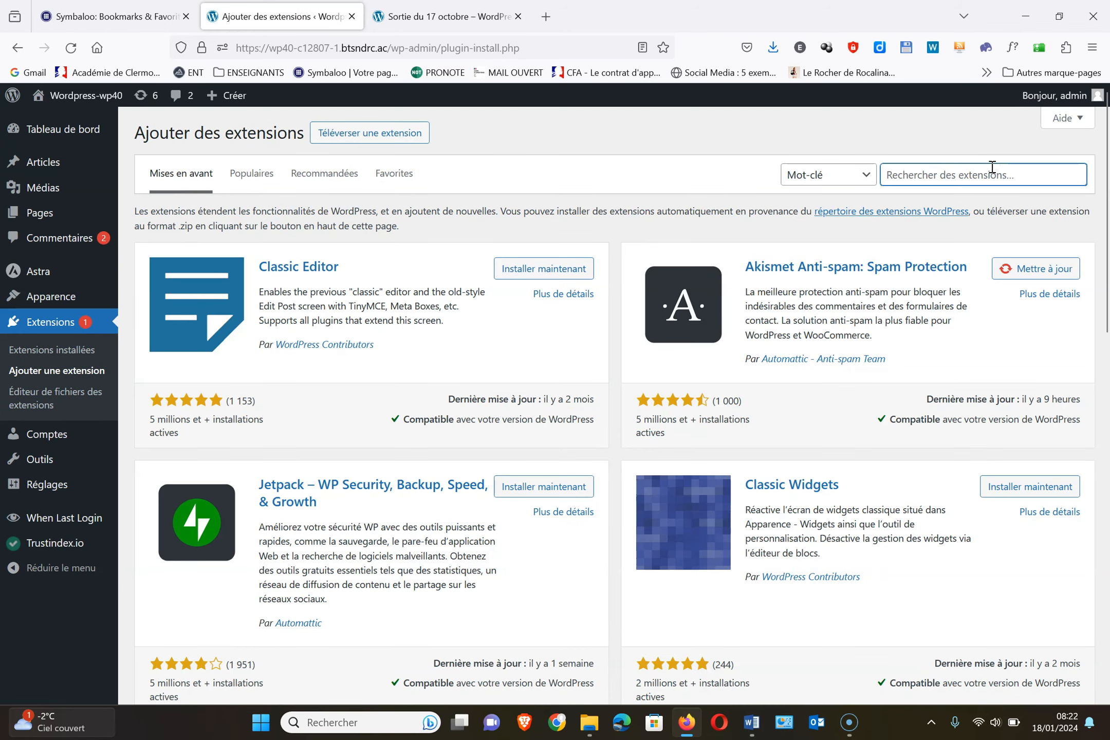
pyautogui.hotkey('ctrl', 'v')
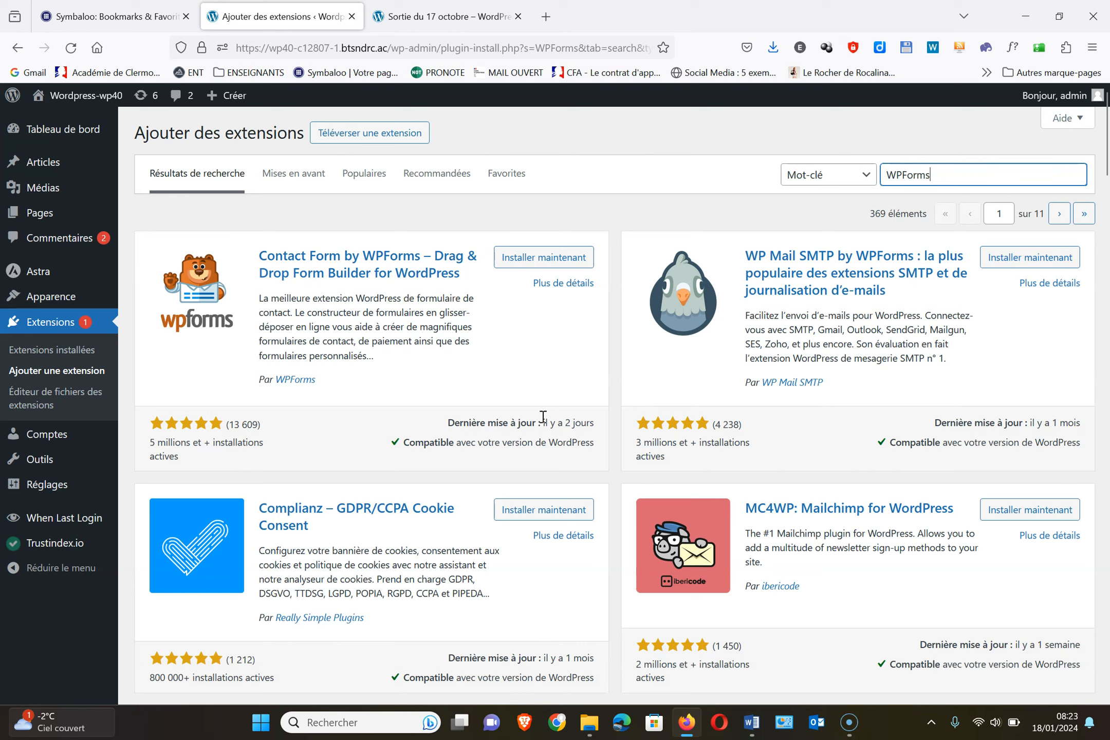
pyautogui.click(546, 258)
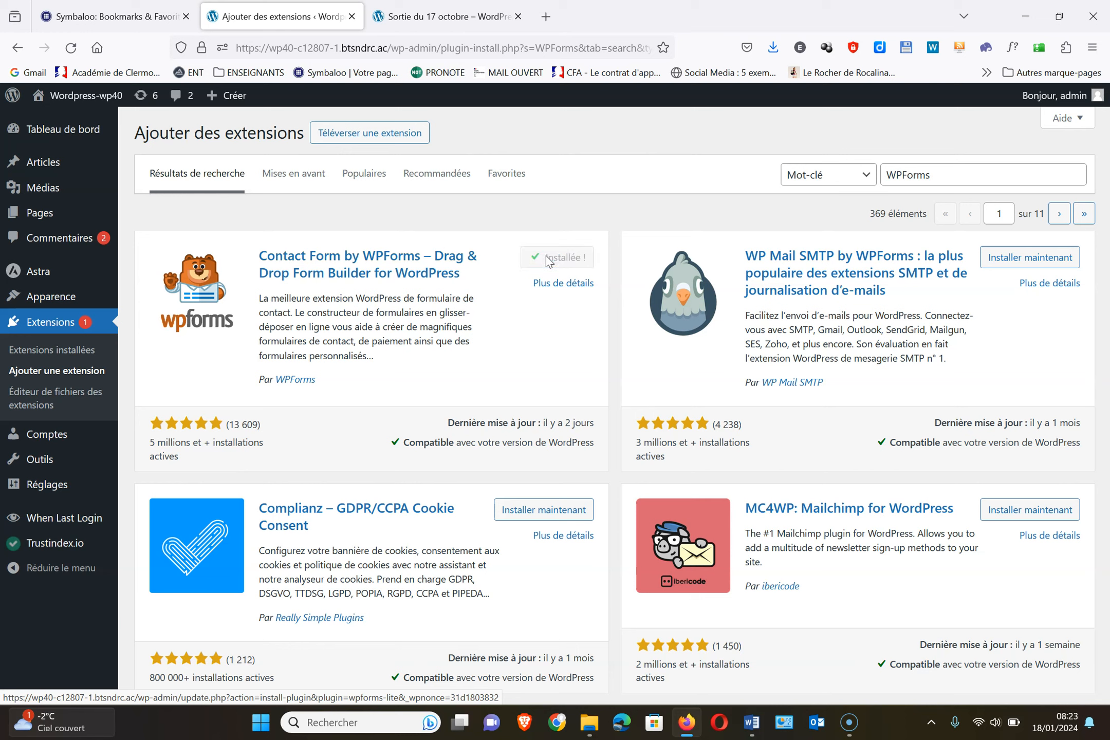
# Activate the WPForms plugin and look over its welcome page
pyautogui.click(571, 258)
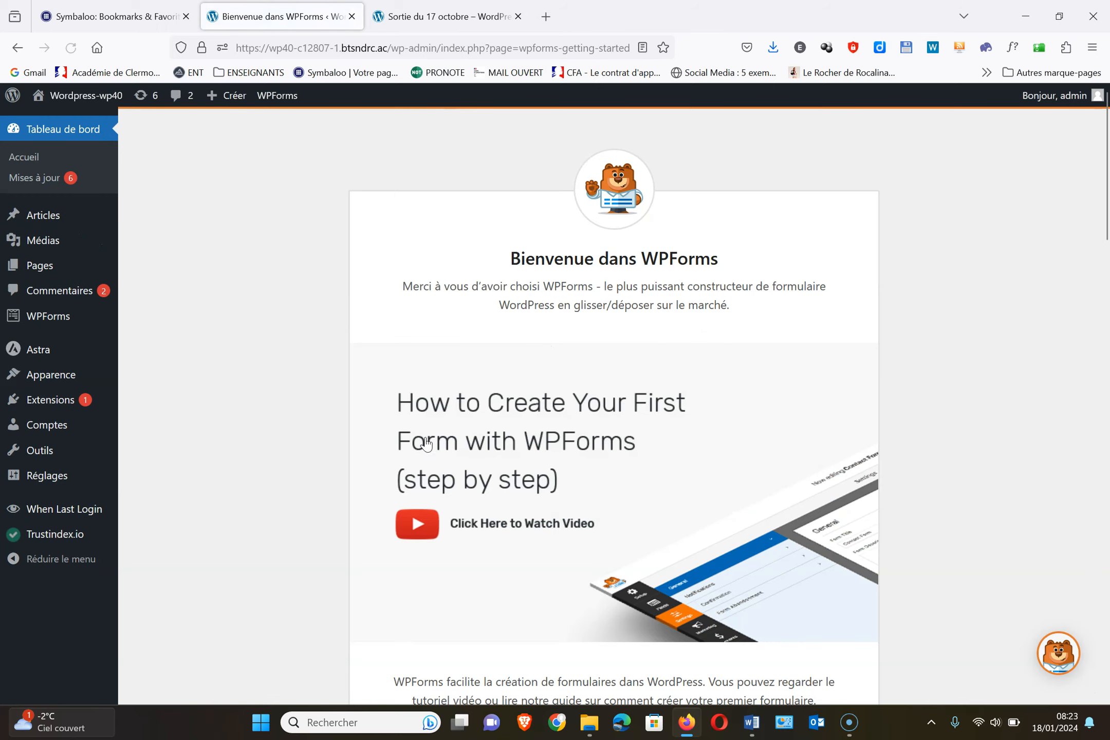
pyautogui.scroll(-9, 293, 364)
pyautogui.scroll(-15, 295, 364)
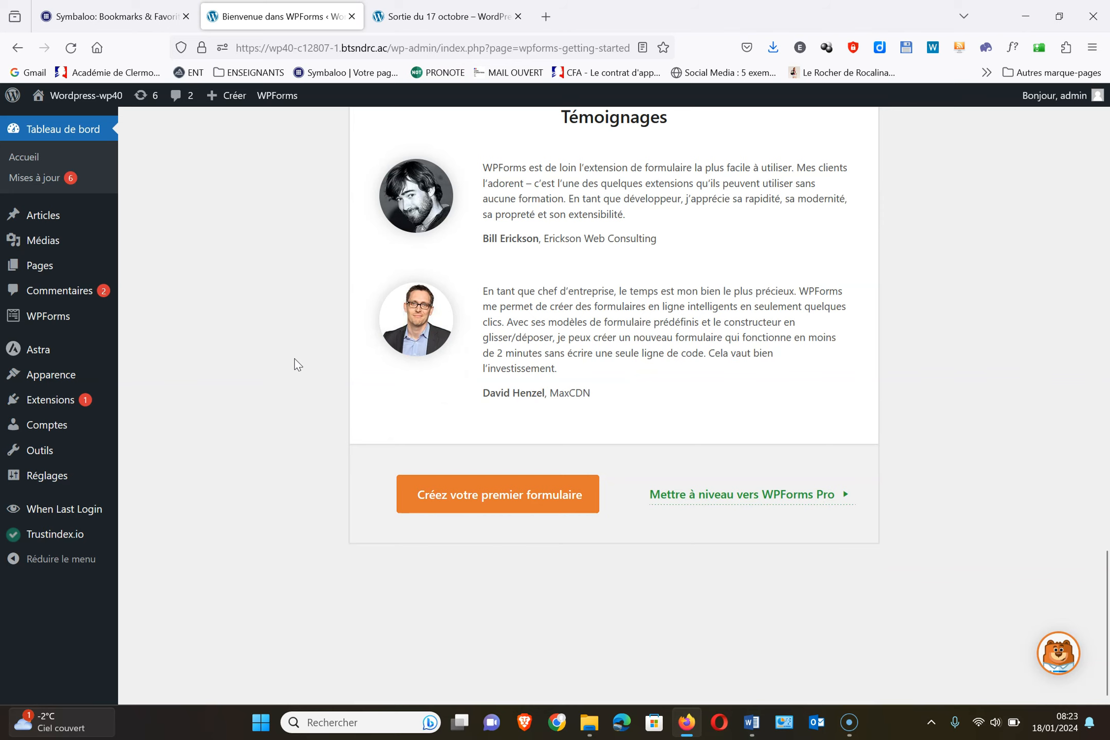
pyautogui.scroll(10, 295, 364)
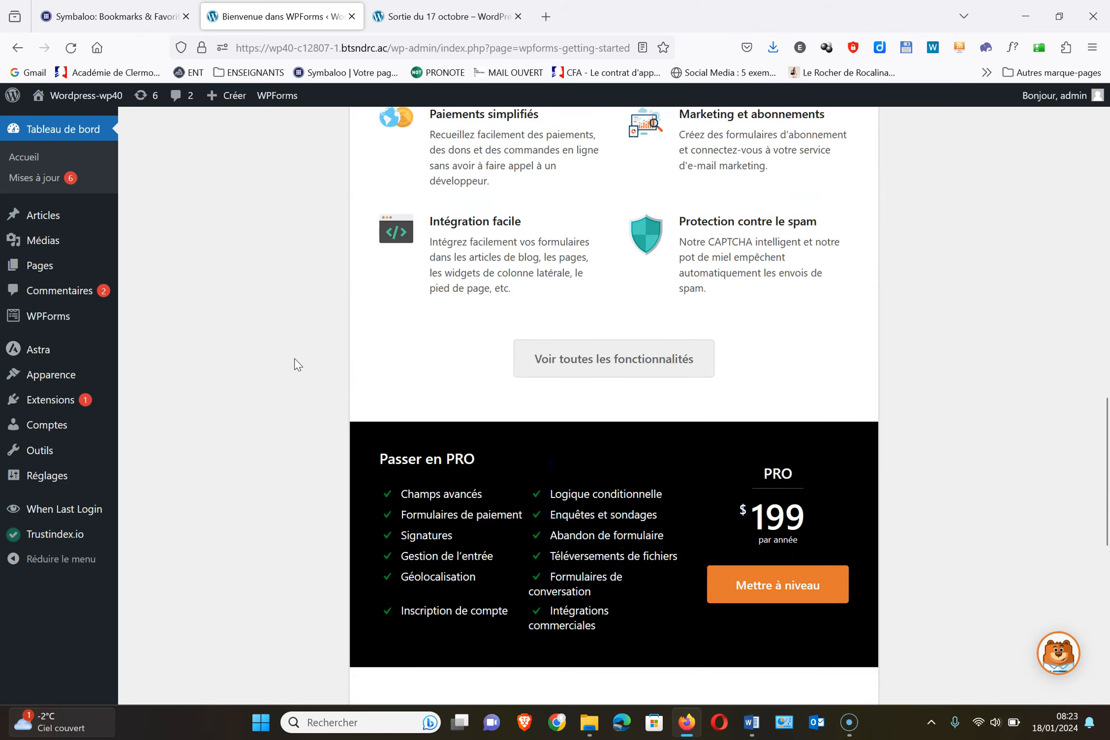
pyautogui.scroll(-9, 296, 364)
pyautogui.scroll(10, 297, 364)
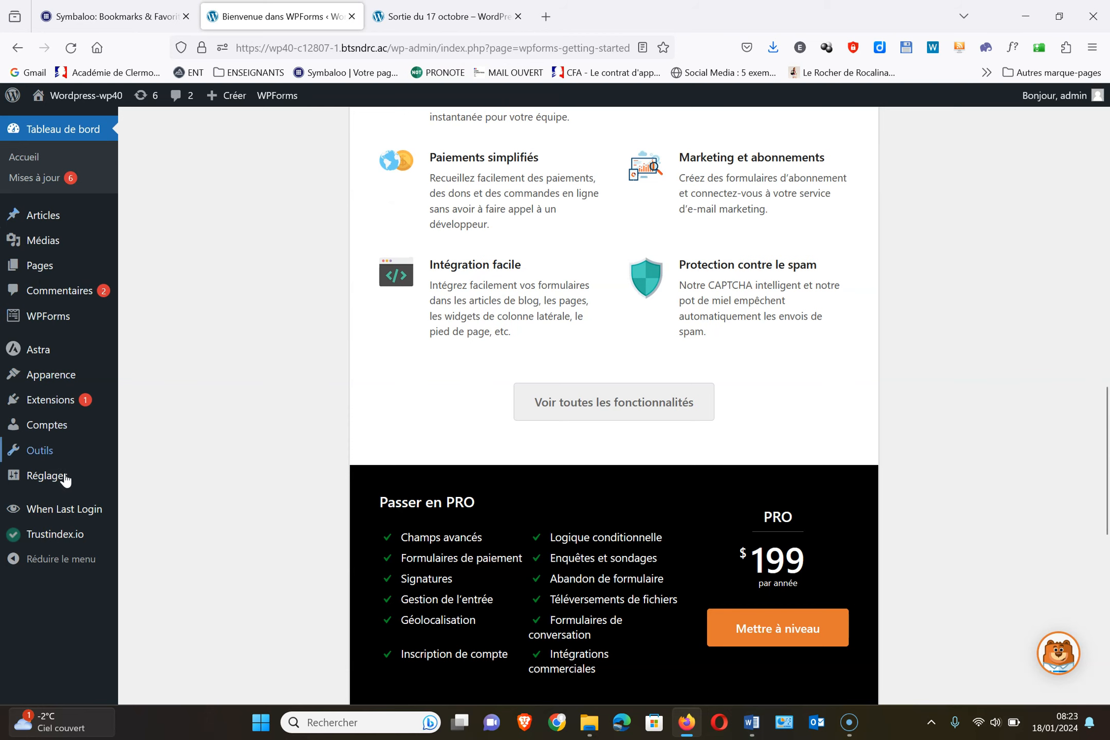
# Start a new form from WPForms > Ajouter in the sidebar
pyautogui.moveTo(58, 484)
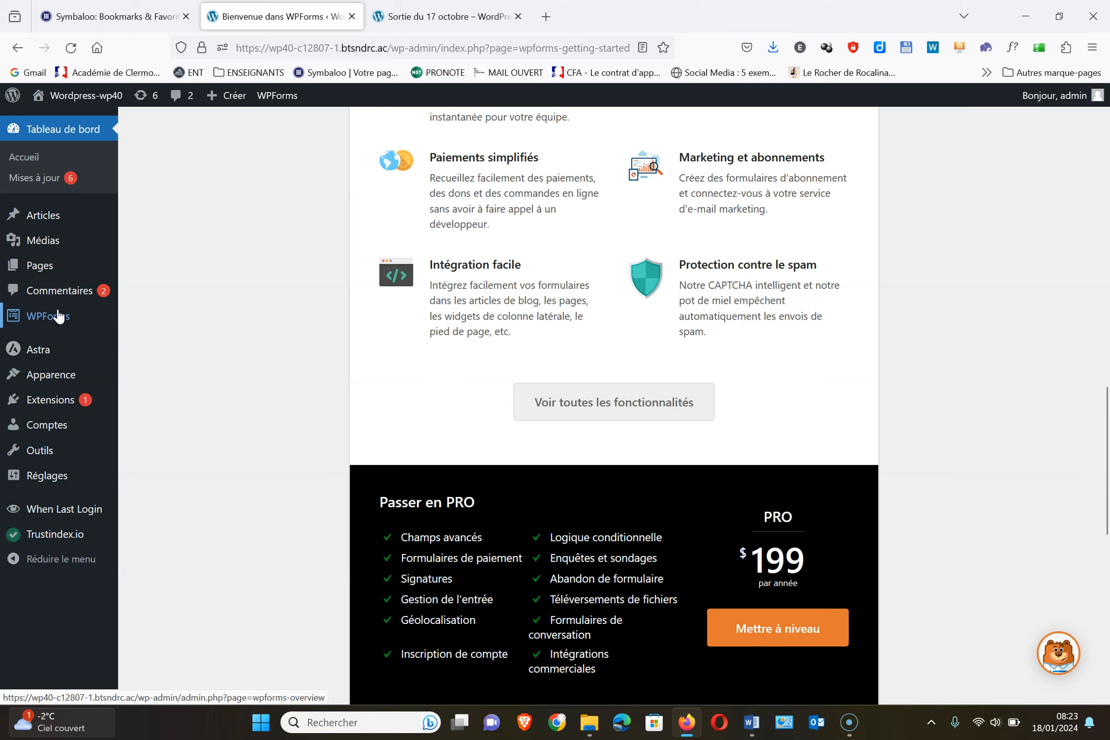
pyautogui.moveTo(64, 319)
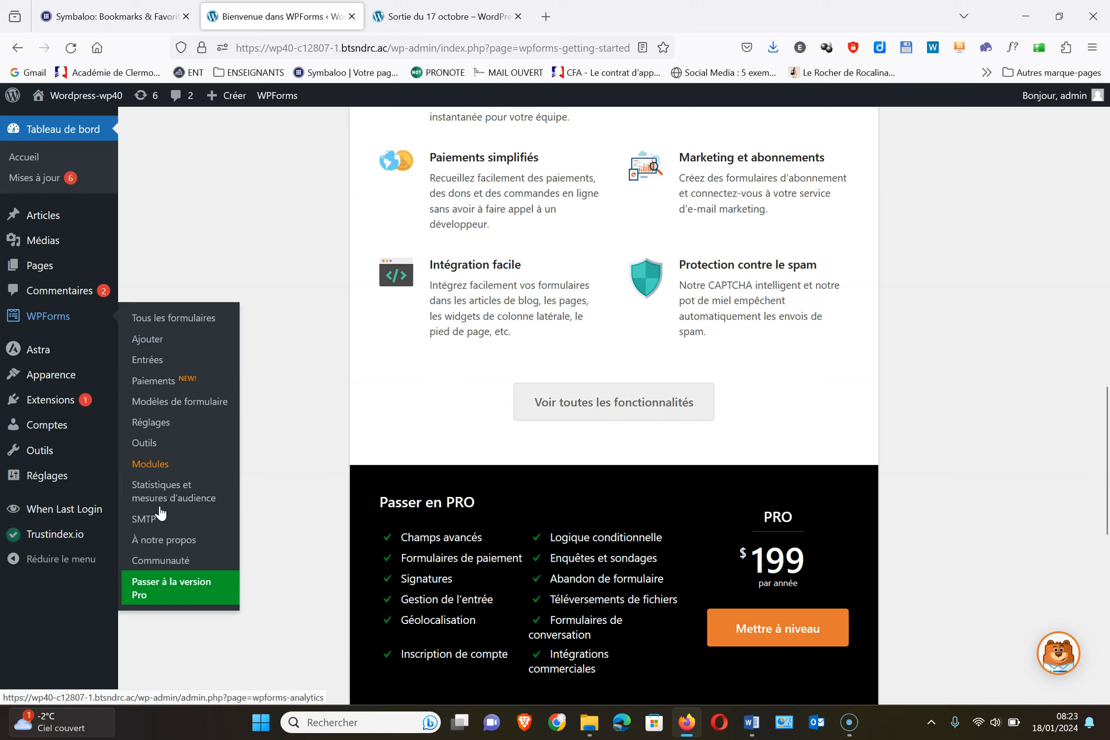
pyautogui.click(149, 340)
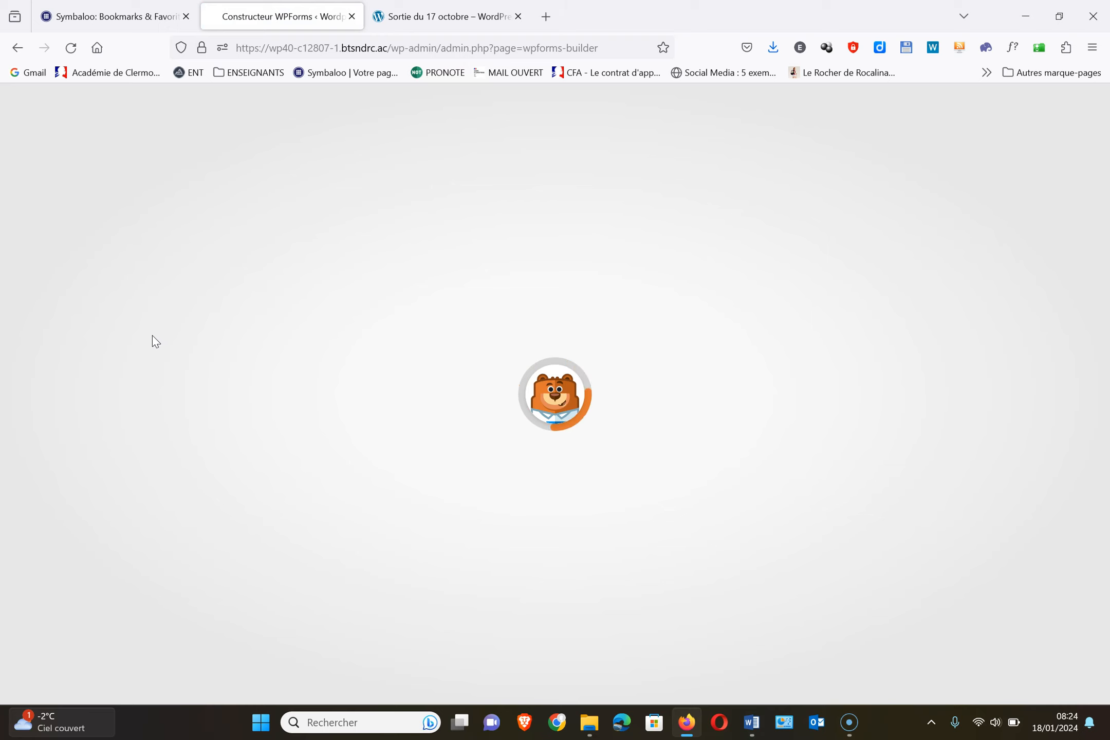
# Build 'Formulaire de contact simple' from the simple contact template, save it, and close the builder
pyautogui.scroll(-5, 666, 426)
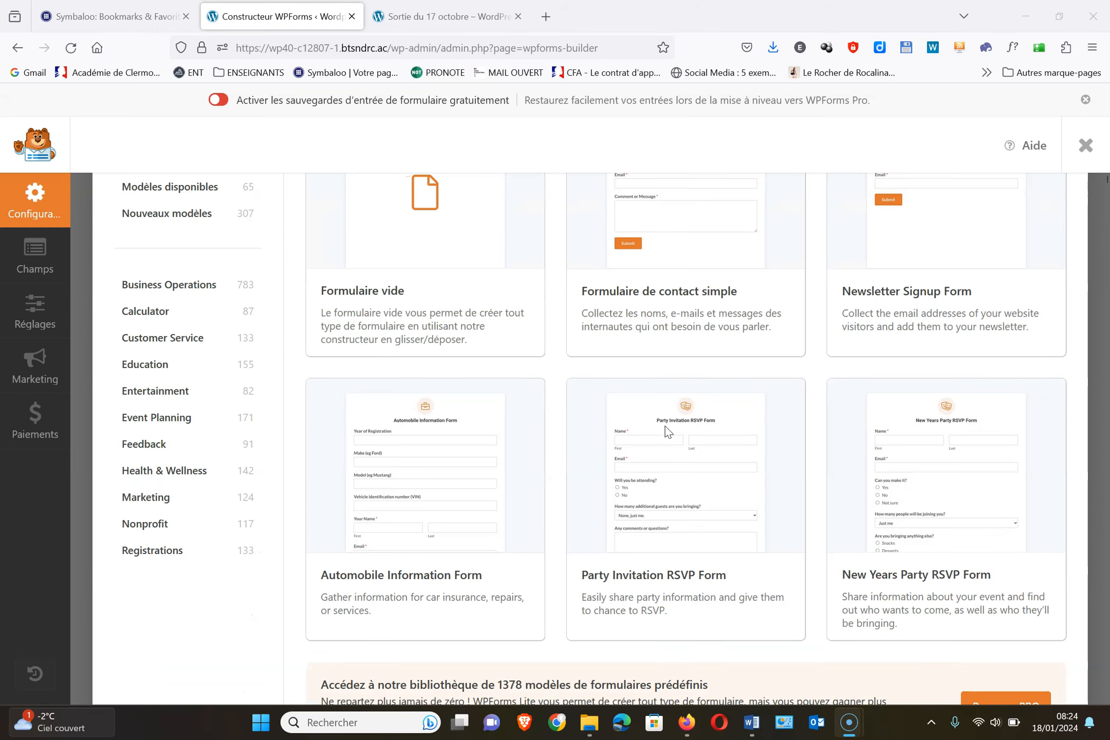
pyautogui.scroll(4, 665, 426)
pyautogui.moveTo(666, 434)
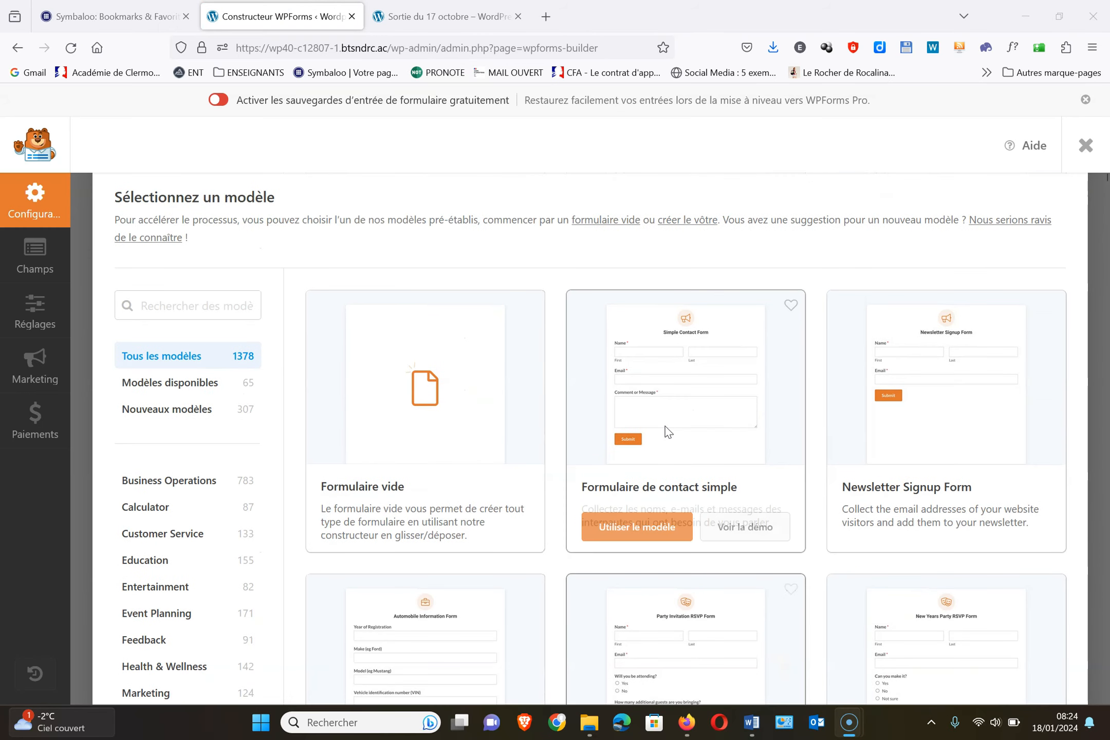
pyautogui.click(642, 536)
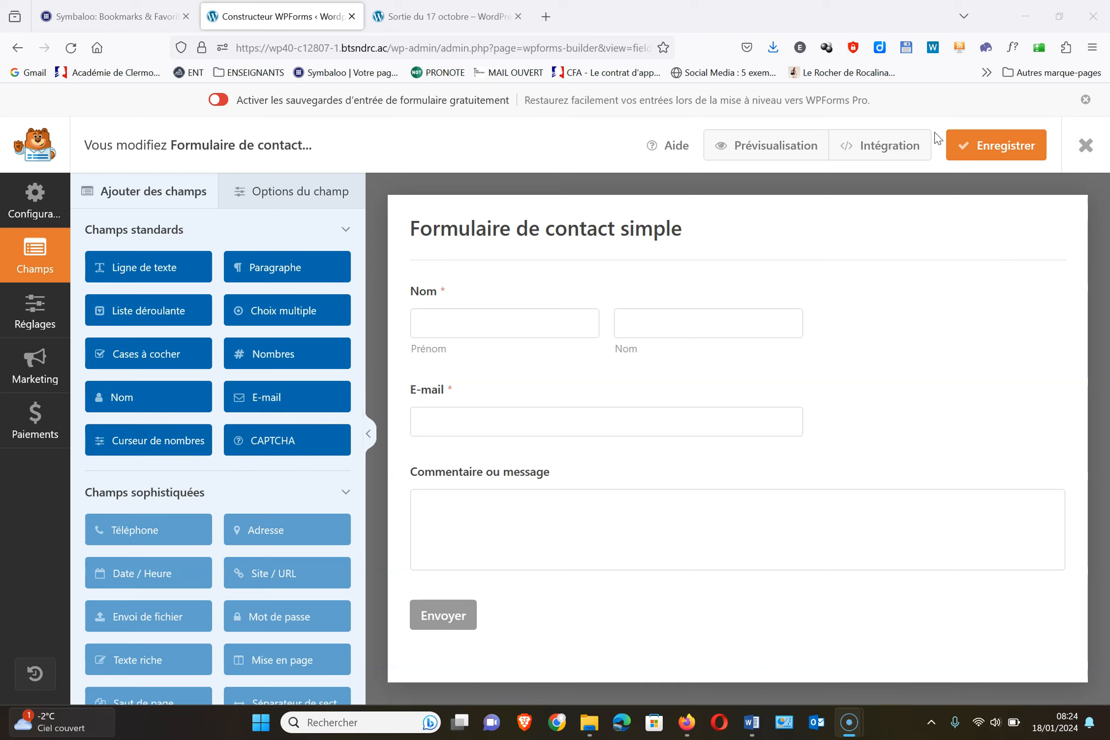
pyautogui.click(983, 149)
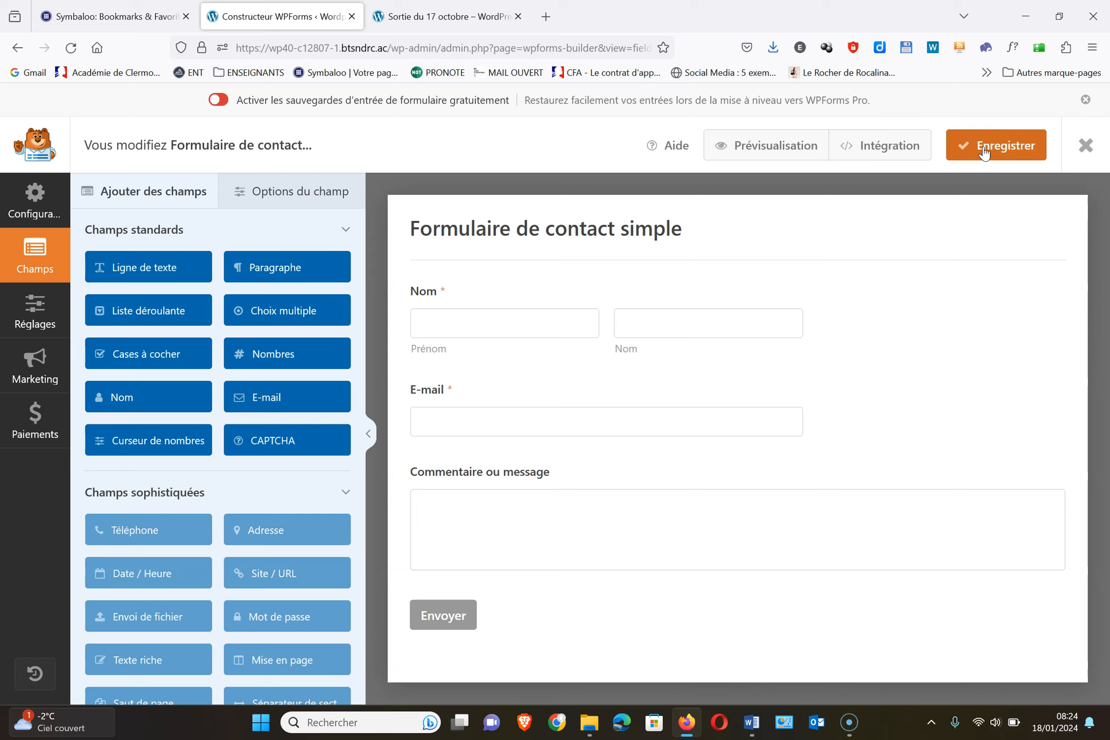
pyautogui.click(1086, 148)
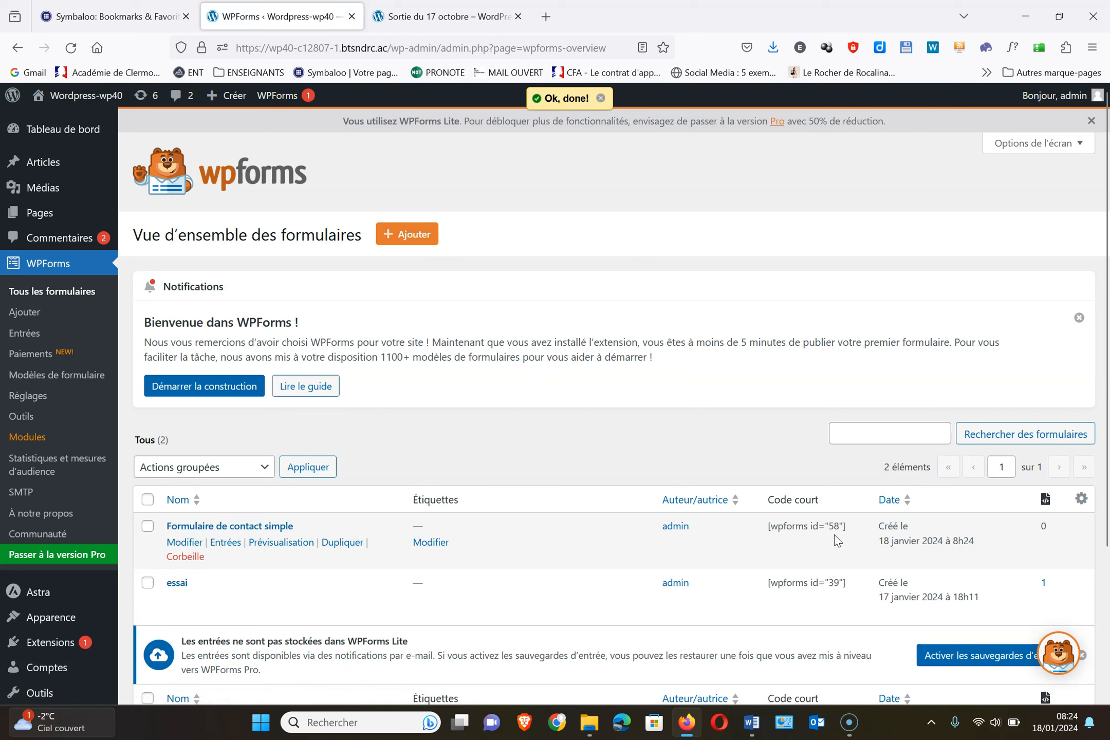
# Copy the [wpforms id="58"] shortcode and open the Sortie du 17 octobre article for editing
pyautogui.moveTo(854, 527); pyautogui.dragTo(764, 528)
pyautogui.hotkey('ctrl', 'c')
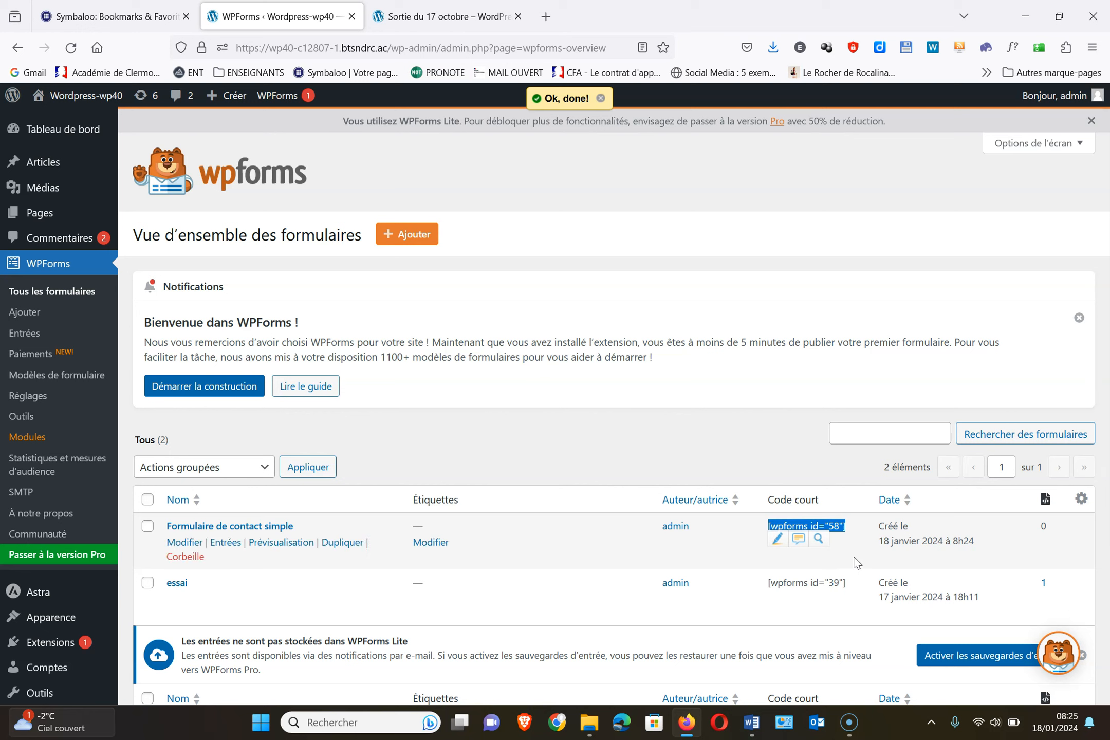
pyautogui.click(437, 18)
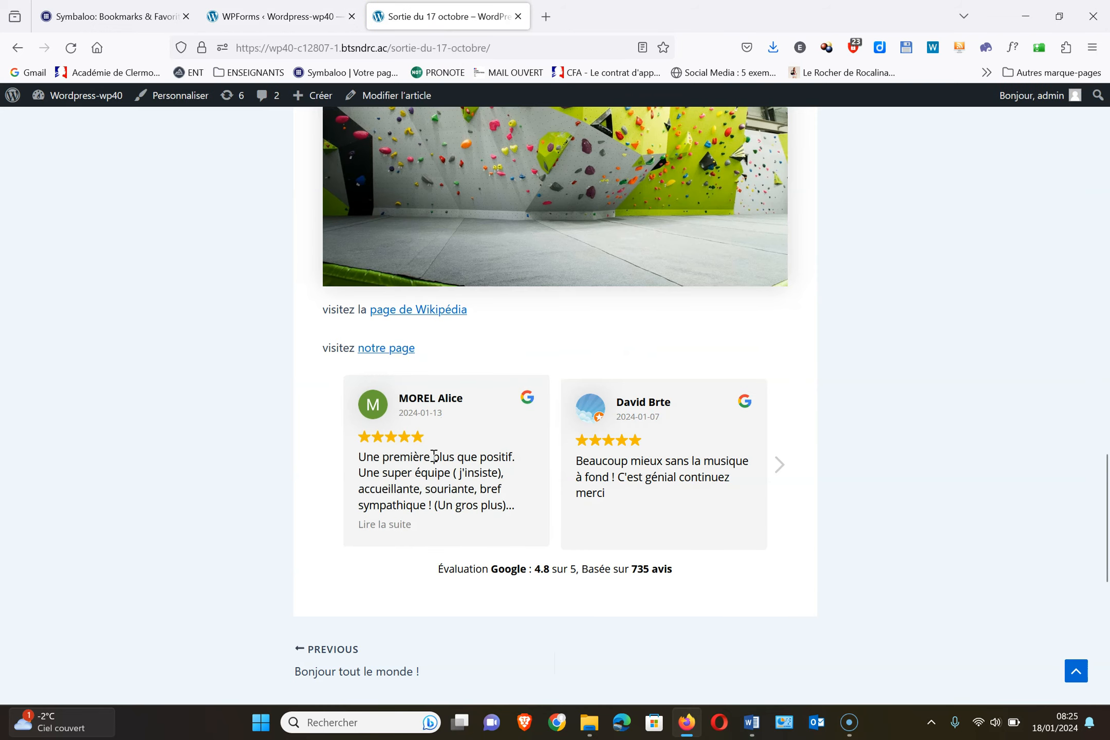
pyautogui.click(257, 15)
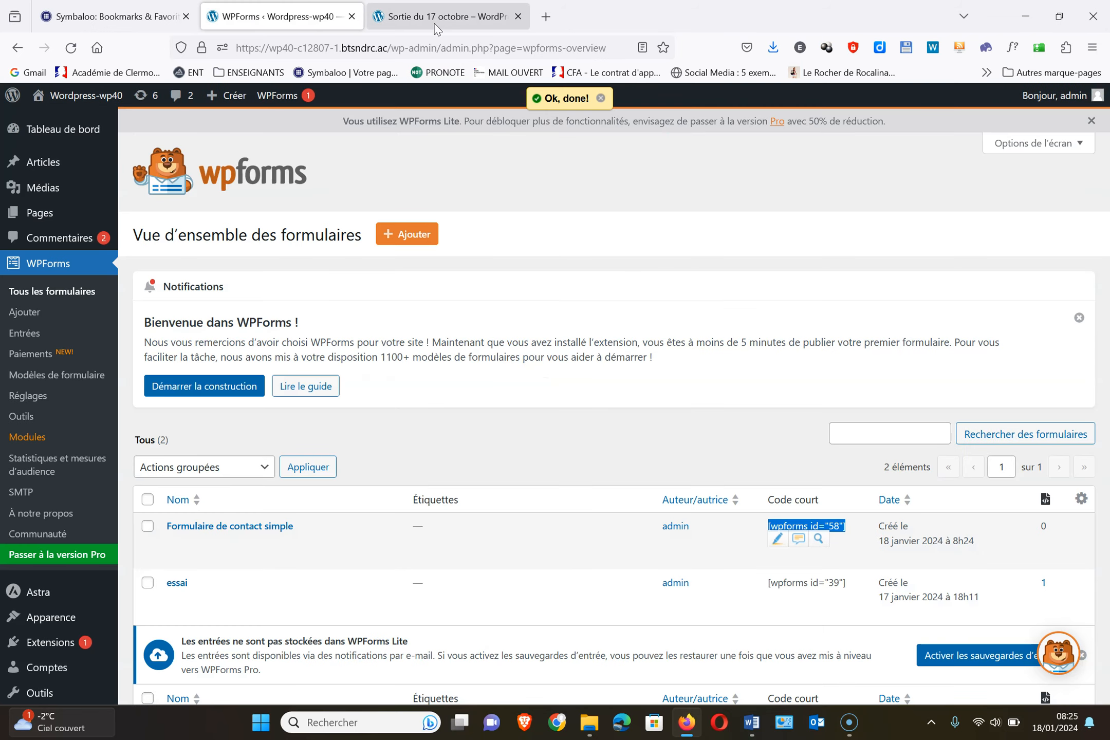
pyautogui.click(437, 18)
pyautogui.click(396, 105)
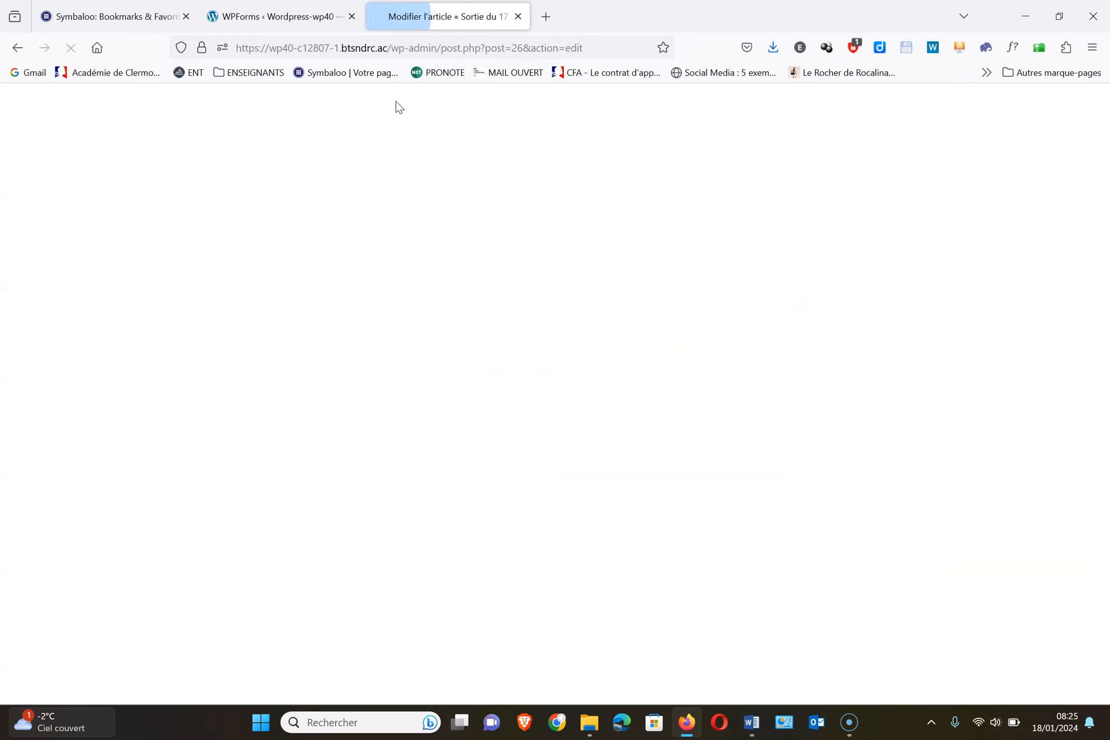
# Insert a new paragraph block below the reviews shortcode, undoing an early shortcode paste
pyautogui.scroll(-15, 580, 537)
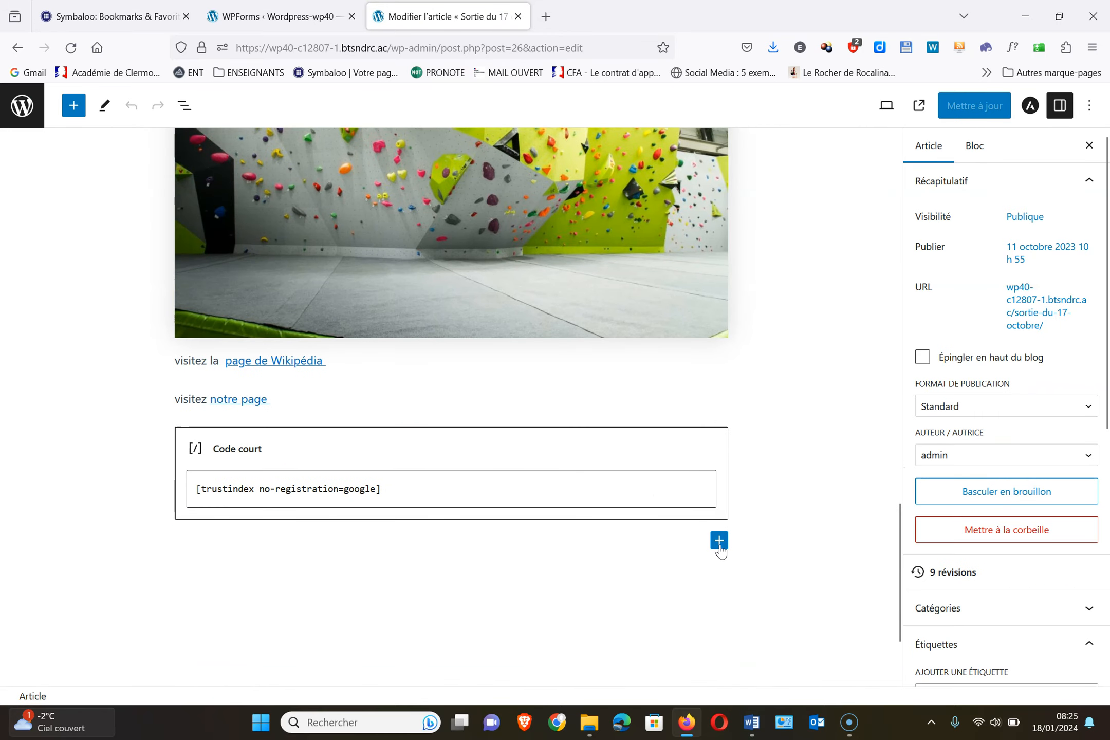
pyautogui.click(618, 536)
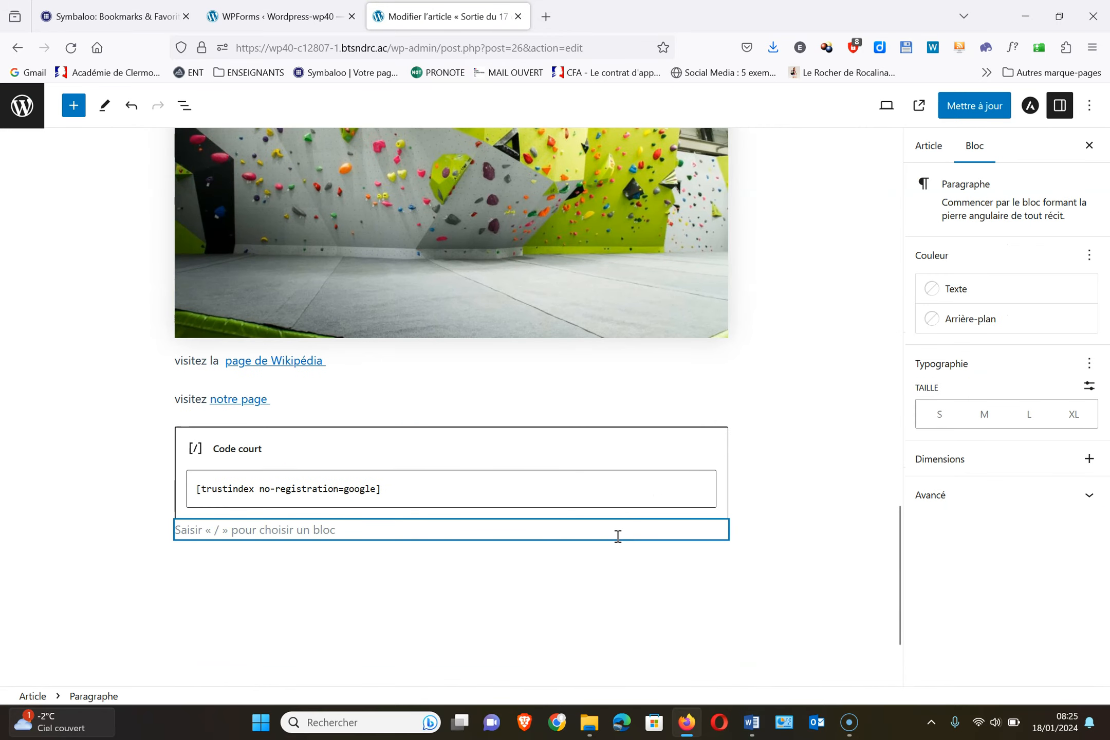
pyautogui.hotkey('ctrl', 'v')
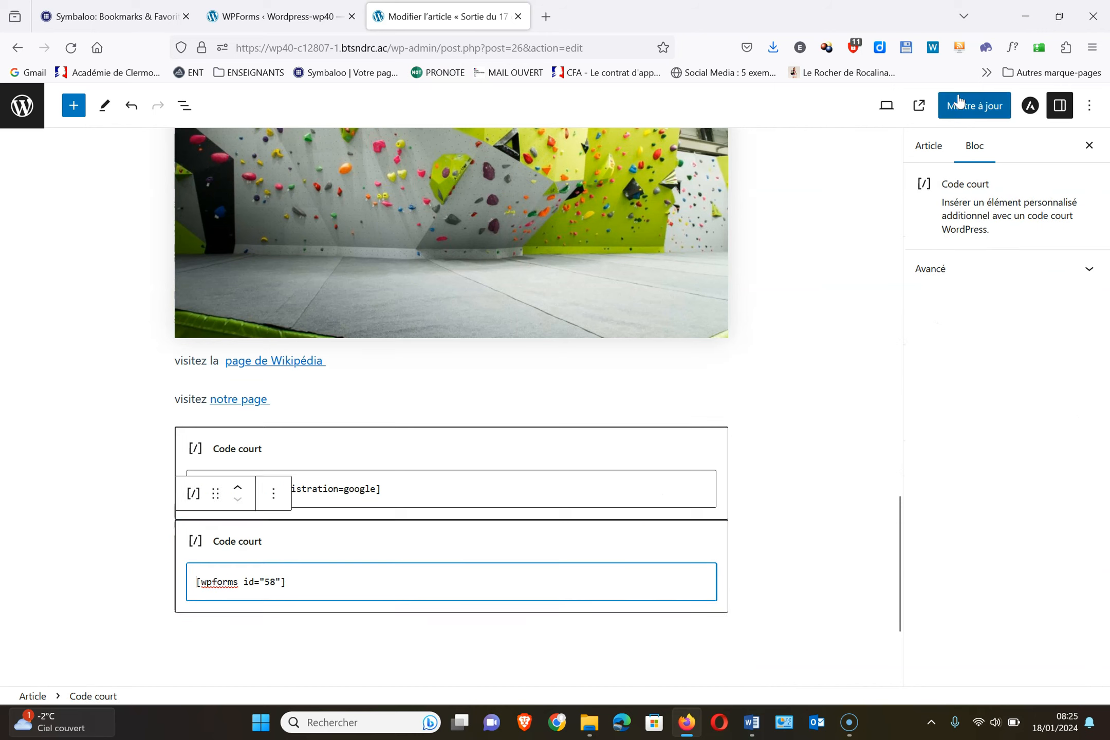
pyautogui.hotkey('ctrl', 'z')
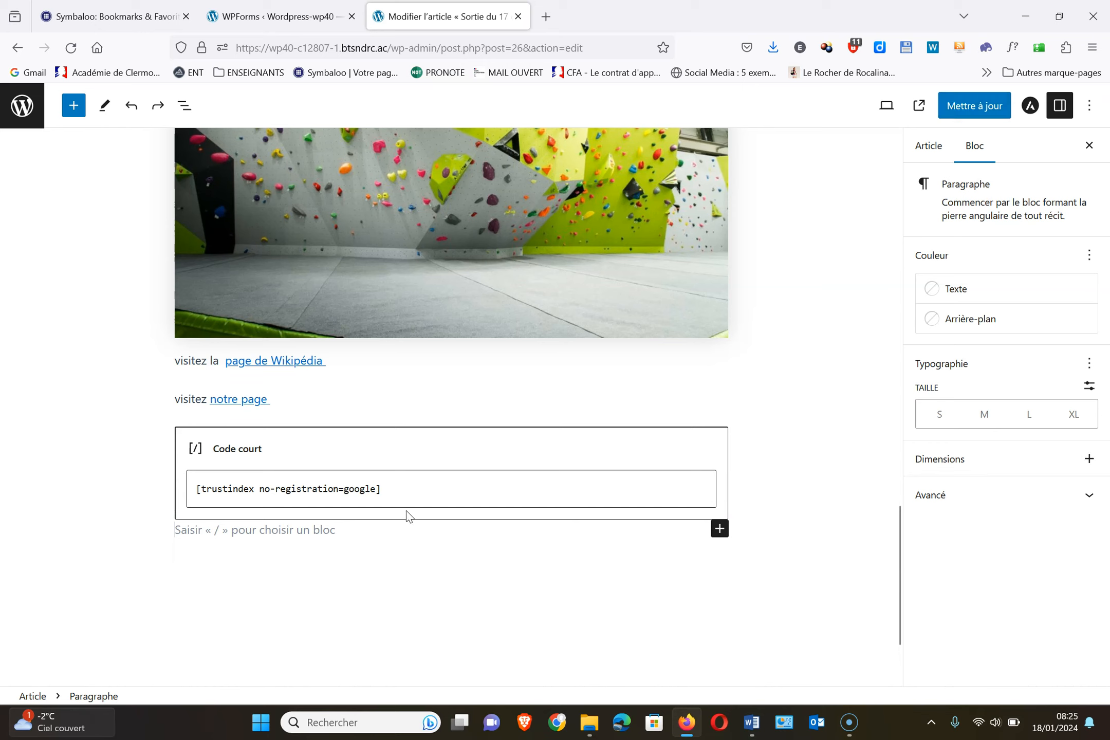
pyautogui.click(719, 529)
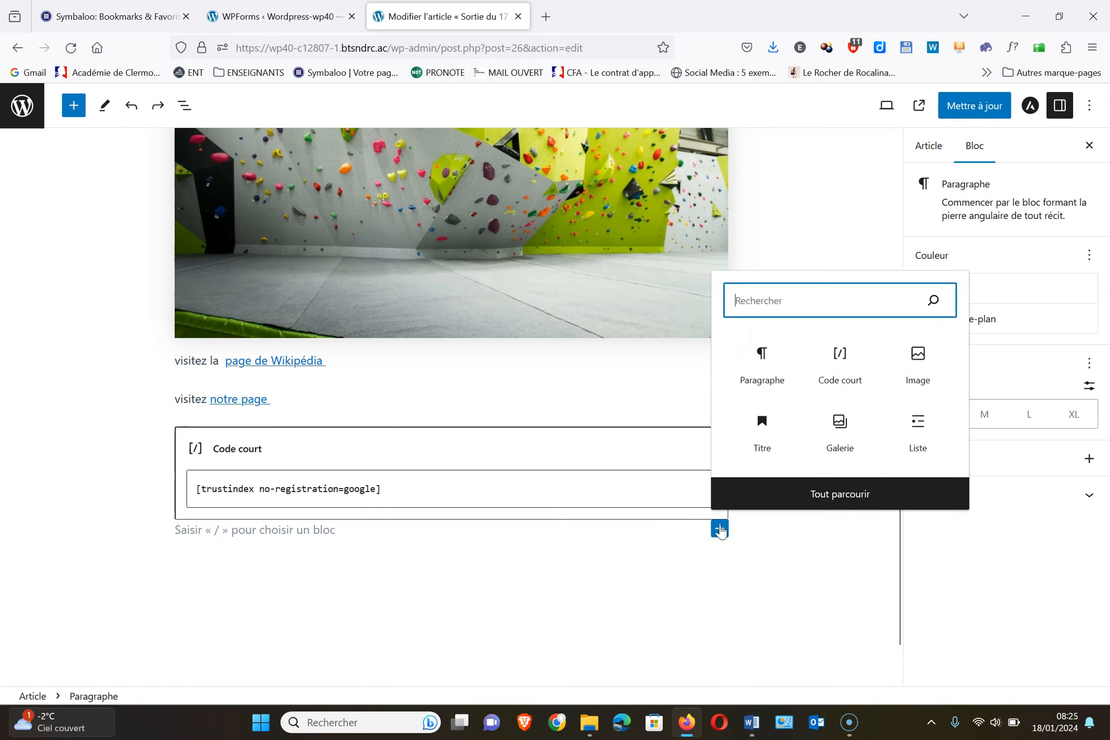
pyautogui.click(770, 374)
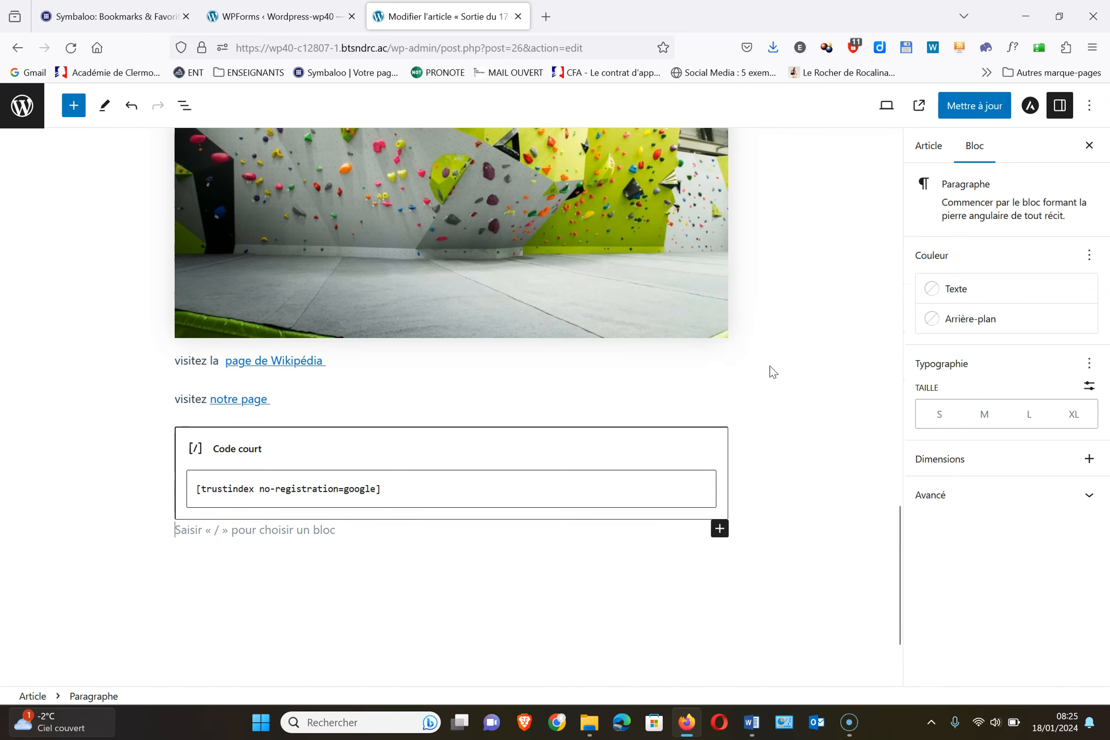
# Write 'complétez le formulaire suivant :', paste the form shortcode below, then update and view the article
pyautogui.click(289, 534)
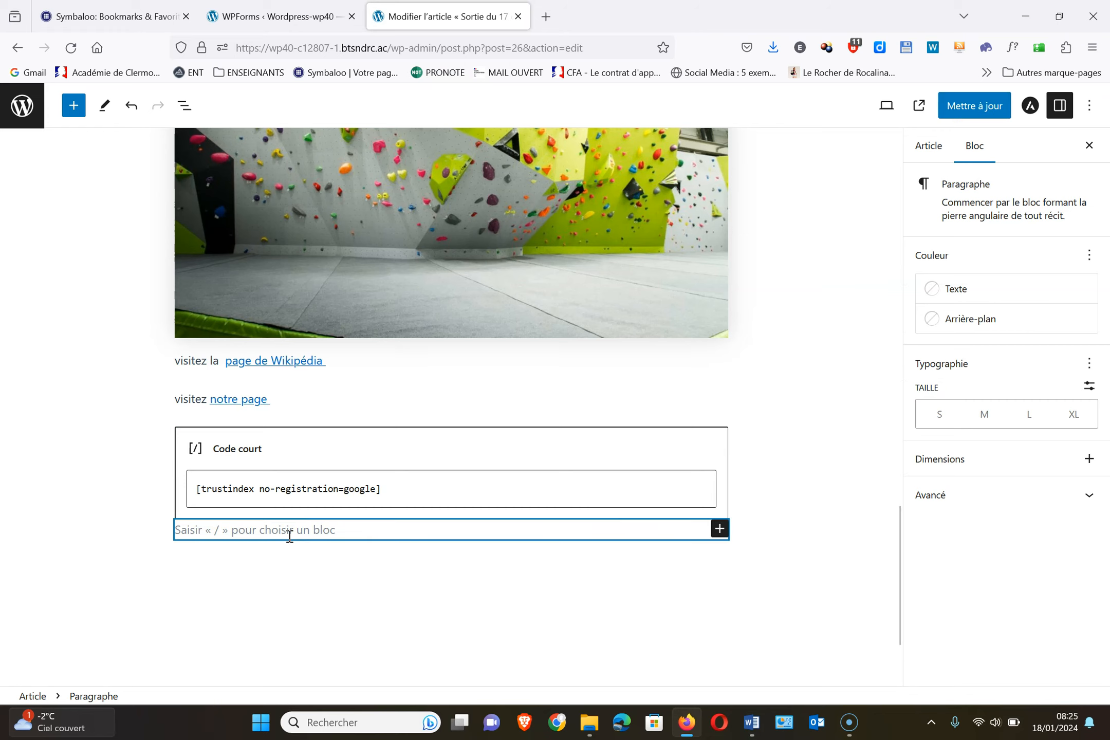
pyautogui.write('co')
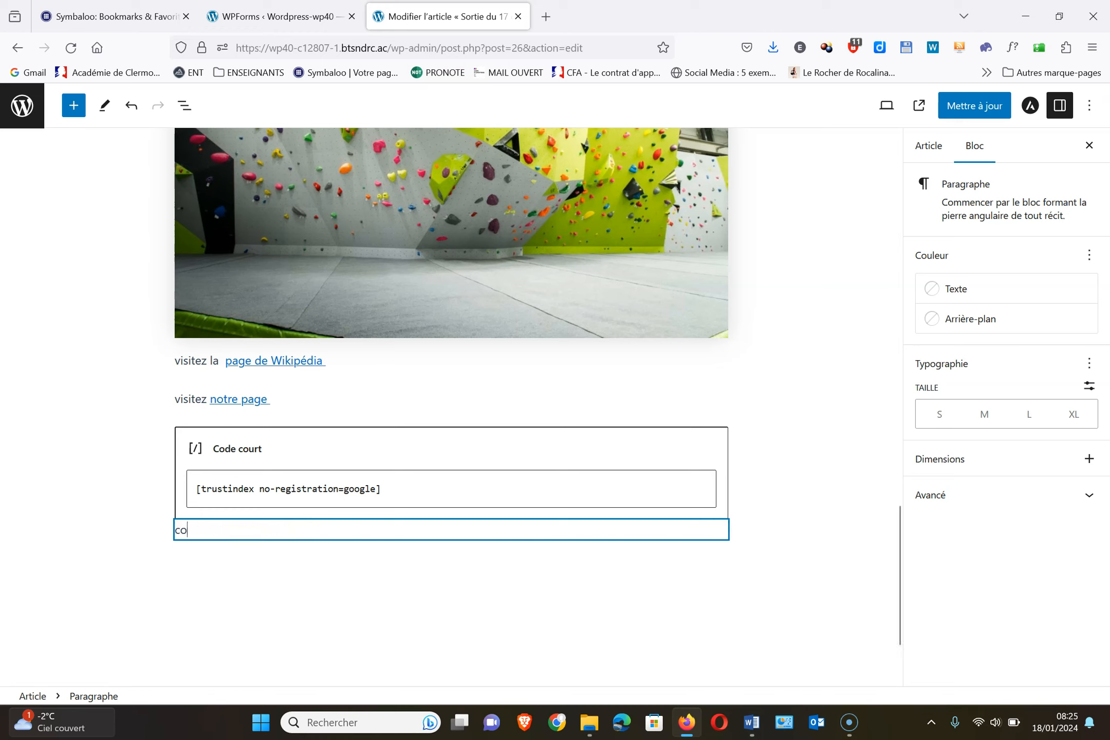
pyautogui.write('mplétez le formu')
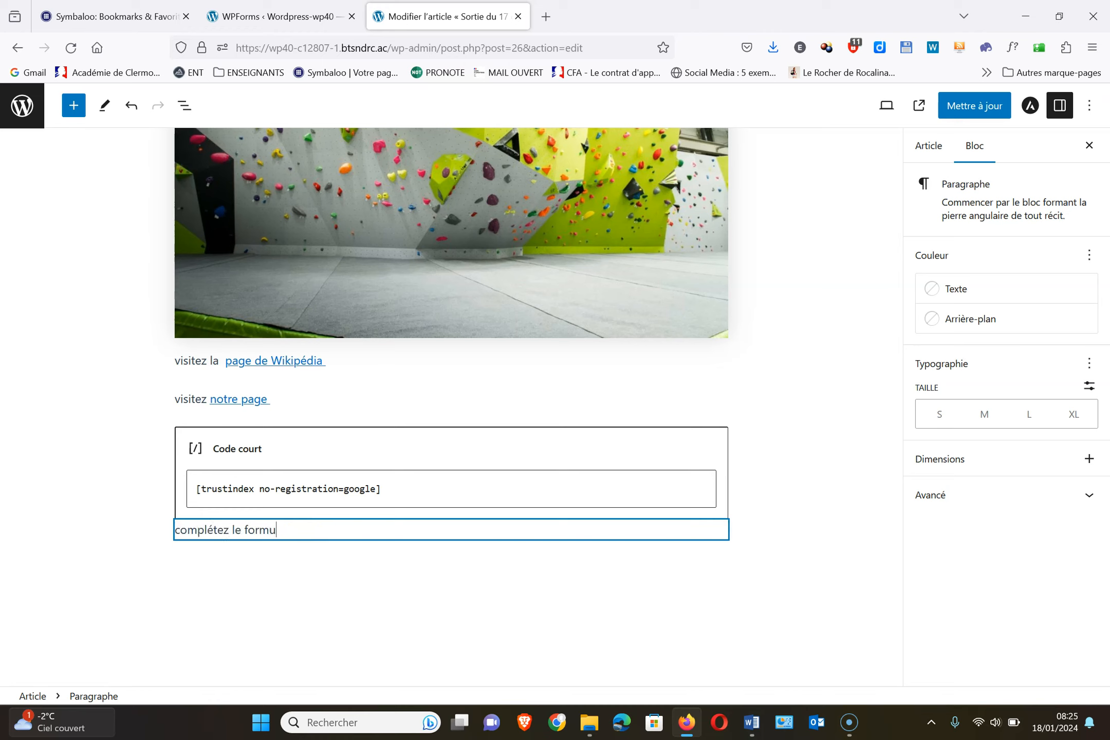
pyautogui.write('laire suivant :')
pyautogui.press('Return')
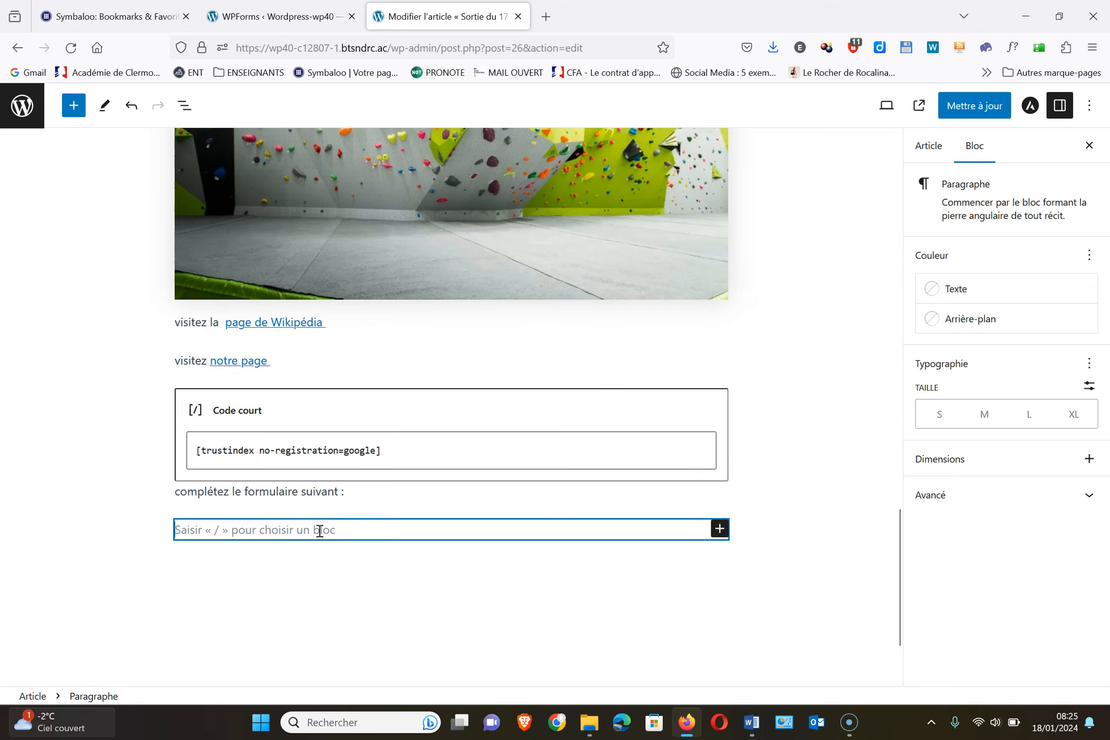
pyautogui.hotkey('ctrl', 'v')
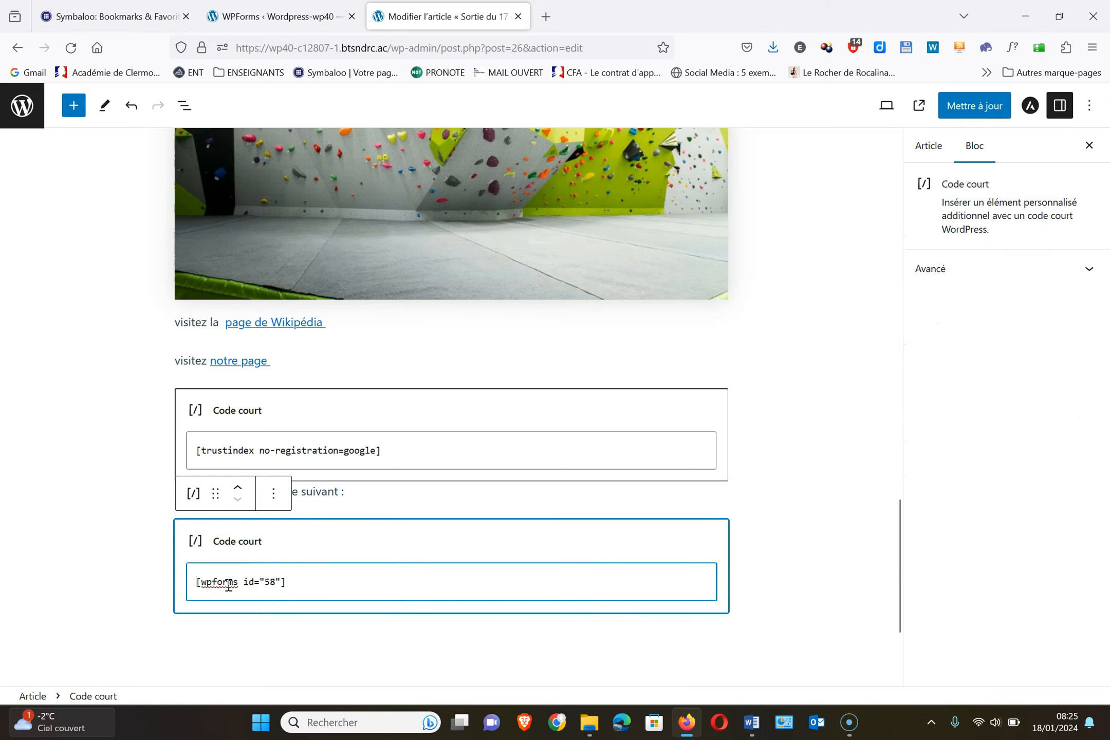
pyautogui.click(987, 108)
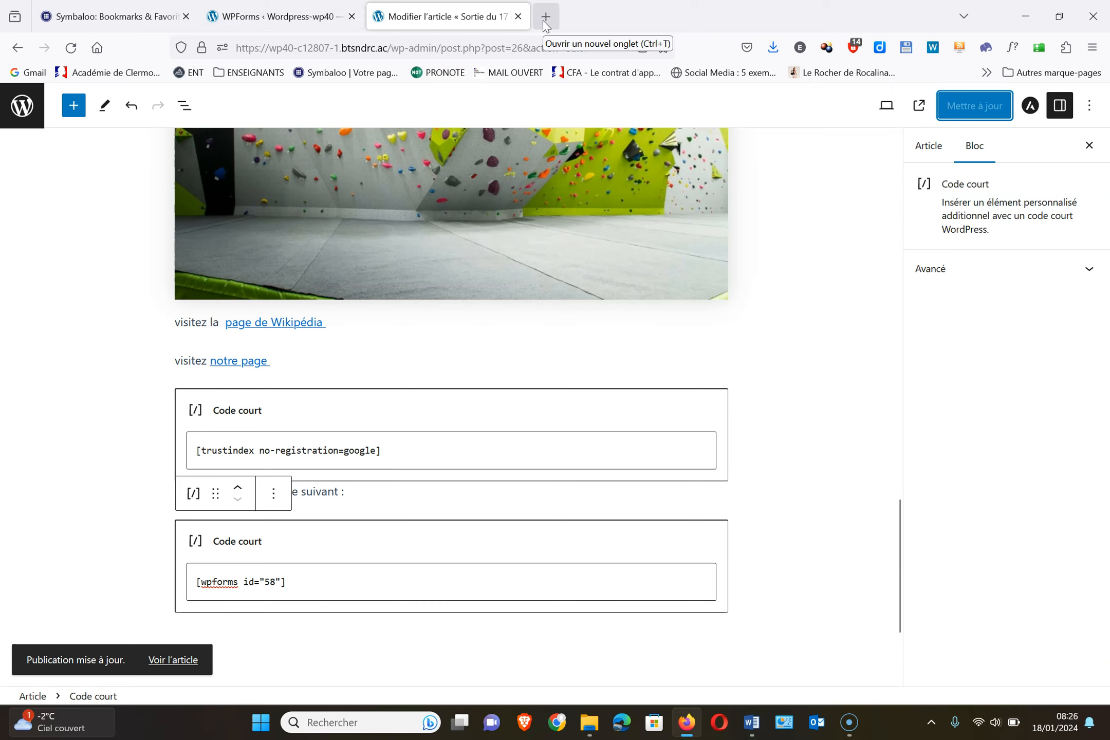
pyautogui.click(174, 660)
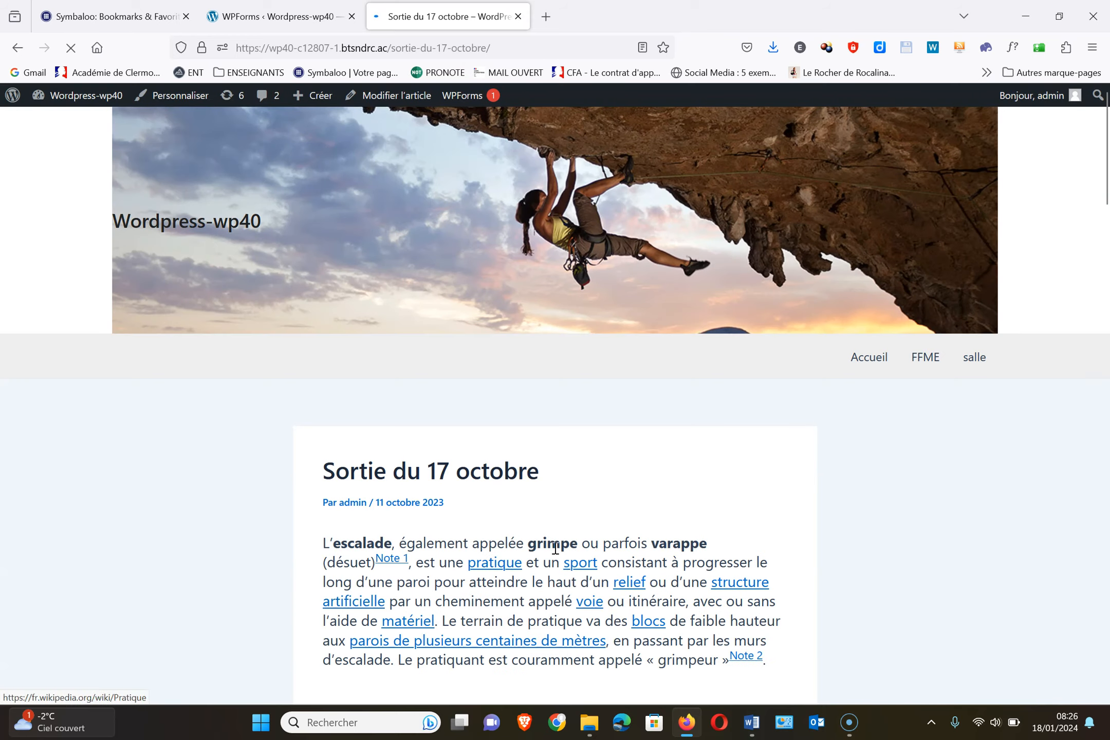
# Scroll to the contact form and enter a test first name and last name
pyautogui.scroll(-10, 618, 628)
pyautogui.scroll(-5, 619, 630)
pyautogui.scroll(2, 619, 632)
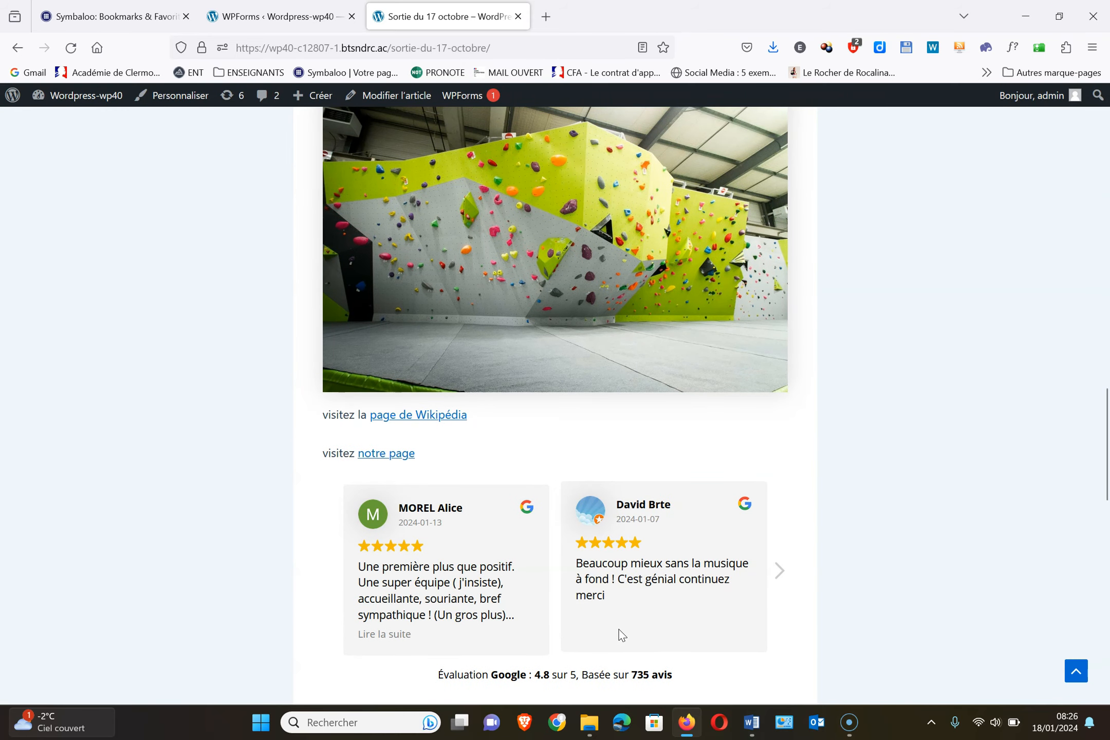
pyautogui.scroll(-2, 629, 619)
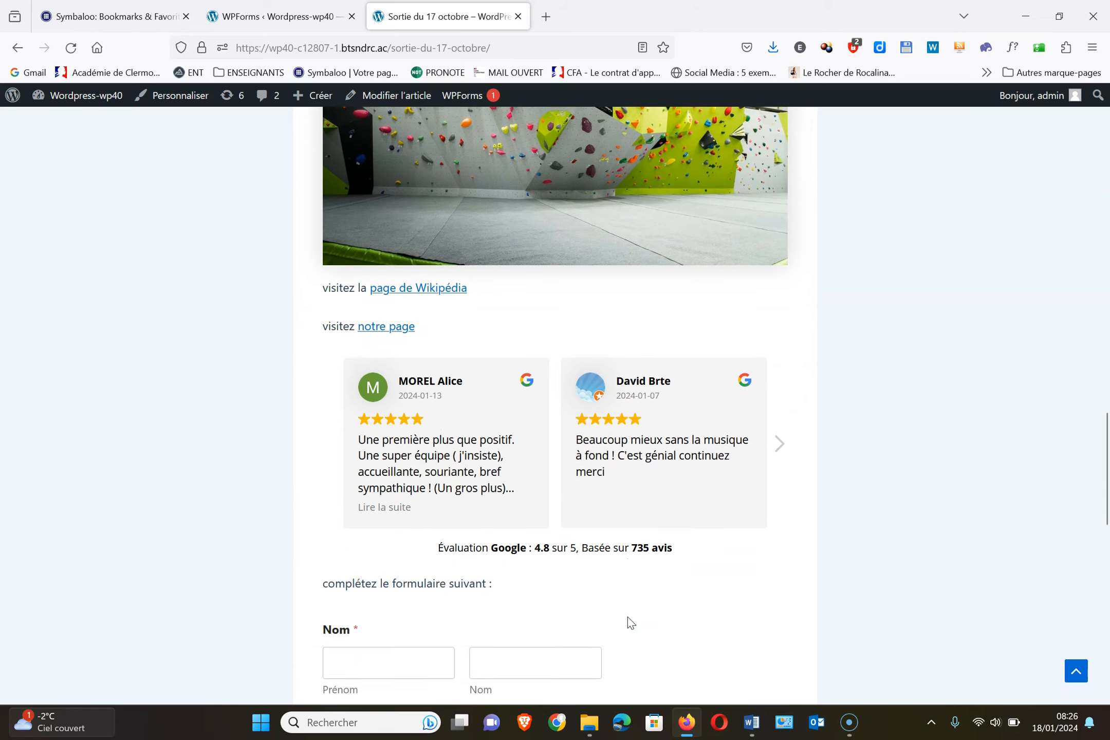
pyautogui.scroll(-4, 628, 619)
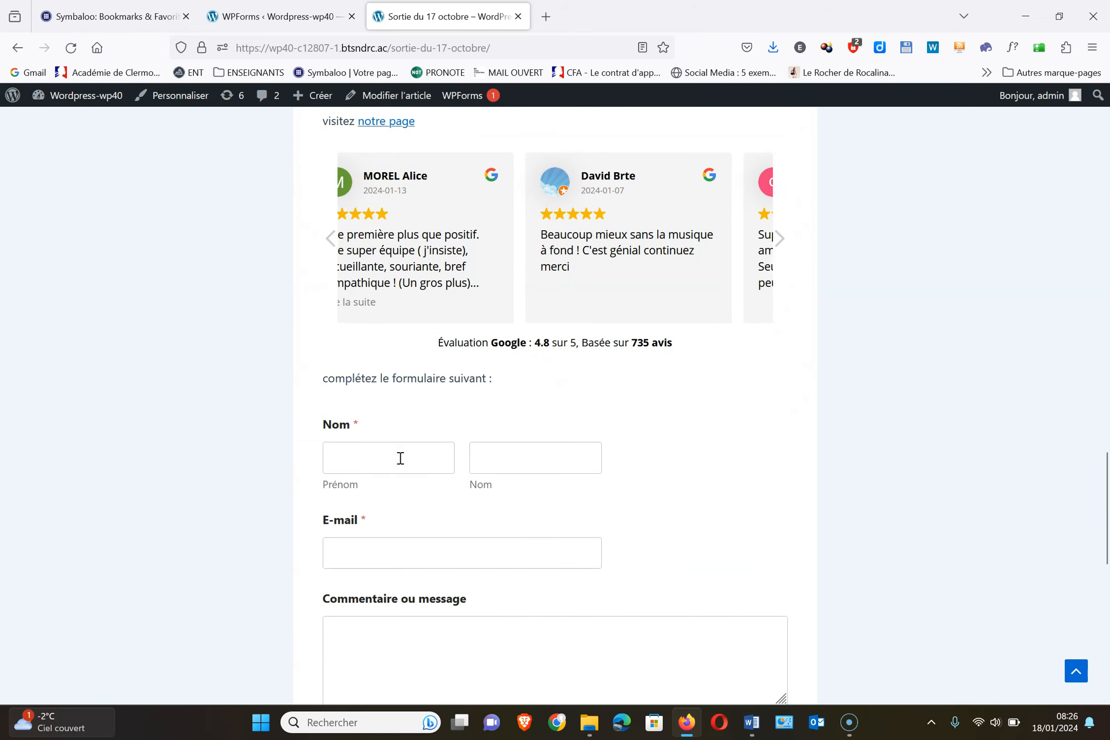
pyautogui.click(404, 458)
pyautogui.click(548, 449)
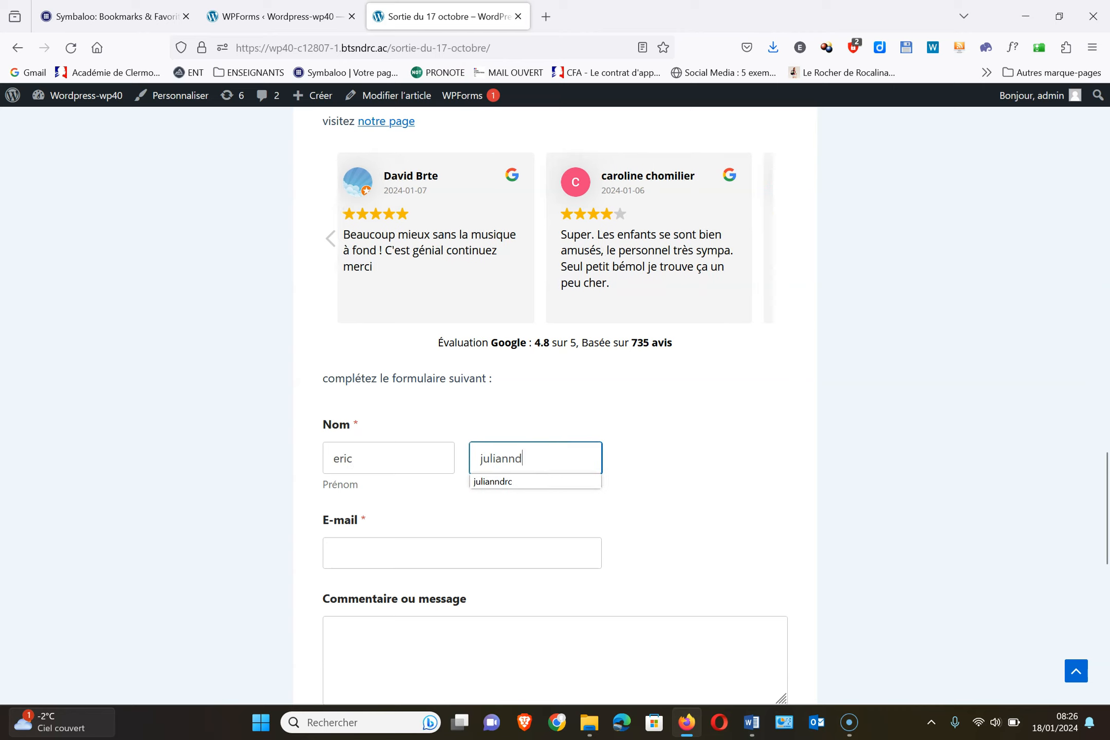
# Fill in a test e-mail address and the message 'ok', then submit the form
pyautogui.click(510, 559)
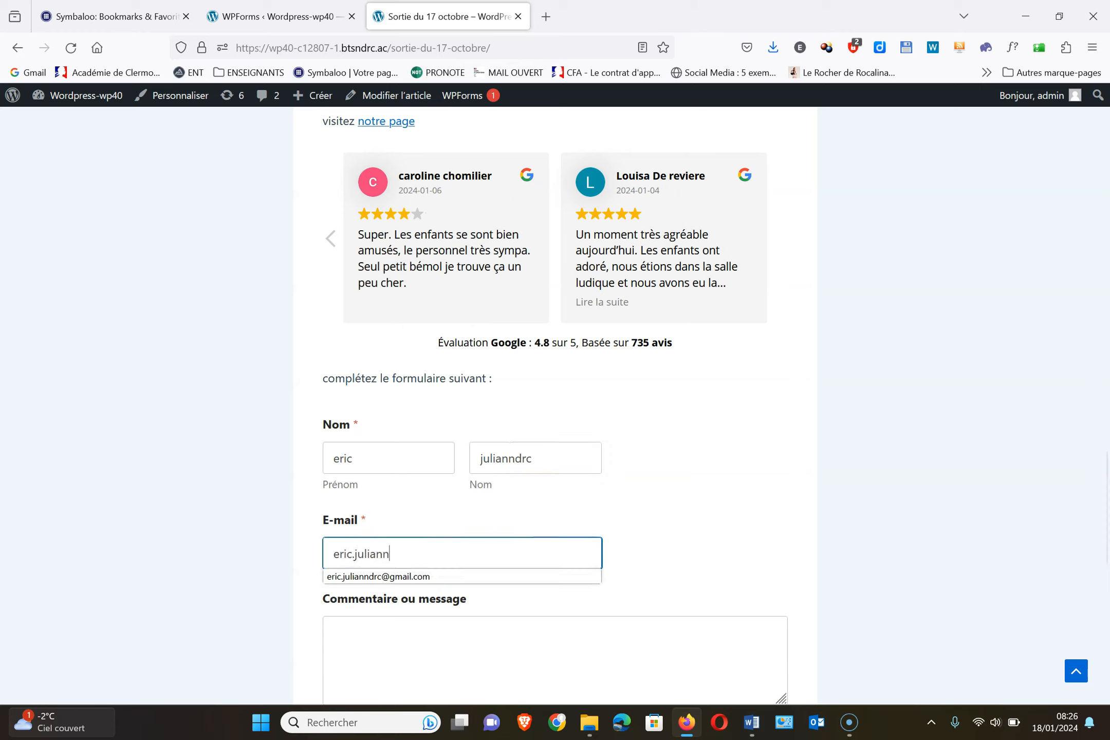
pyautogui.click(509, 578)
pyautogui.scroll(-3, 641, 533)
pyautogui.click(550, 493)
pyautogui.write('ok')
pyautogui.click(367, 584)
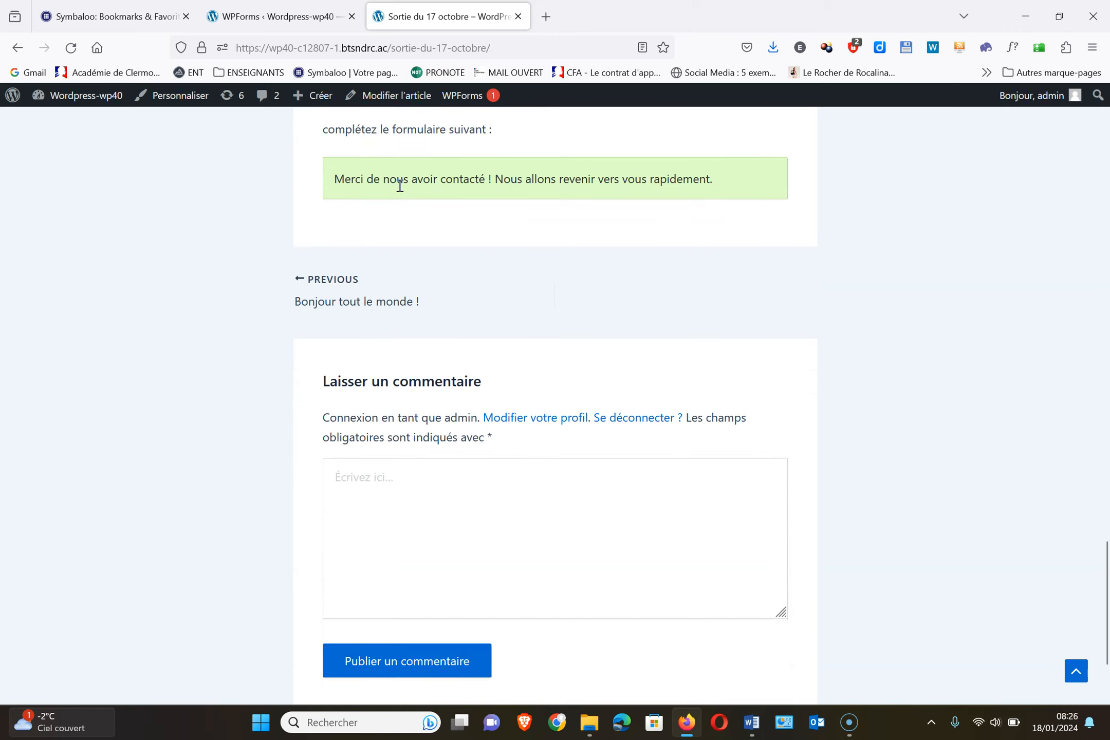
# Reload the WPForms list so the contact form shows 1 entry, then open Entrées
pyautogui.click(271, 18)
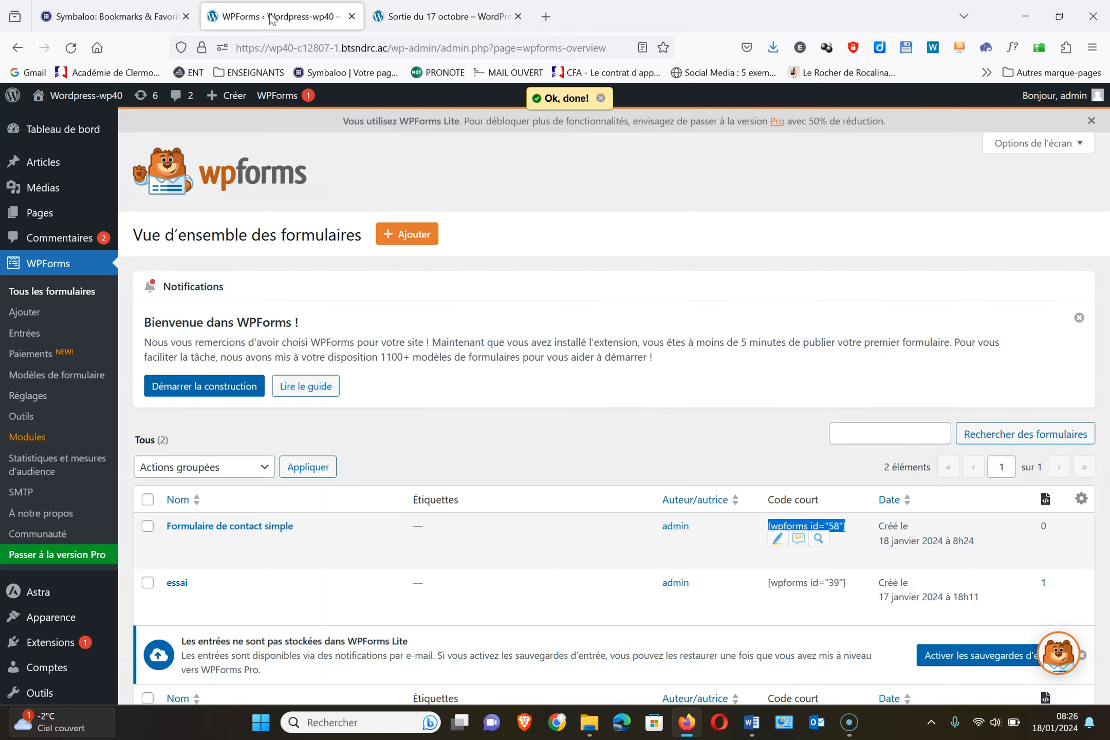
pyautogui.click(57, 278)
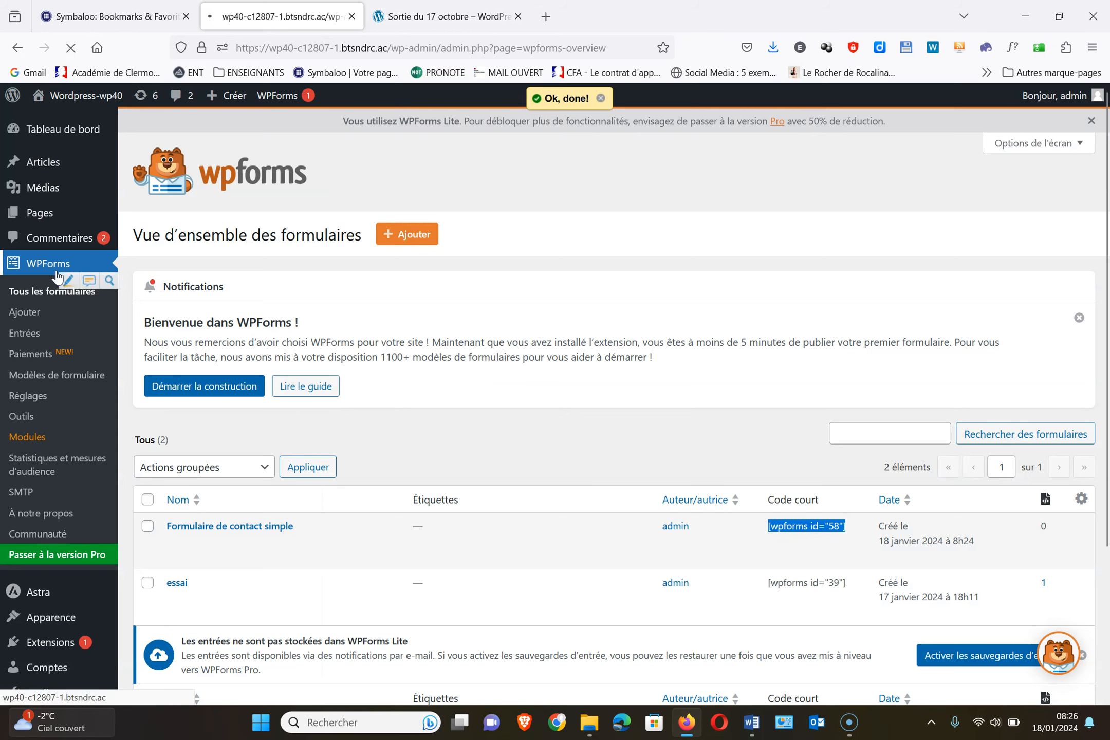
pyautogui.click(26, 334)
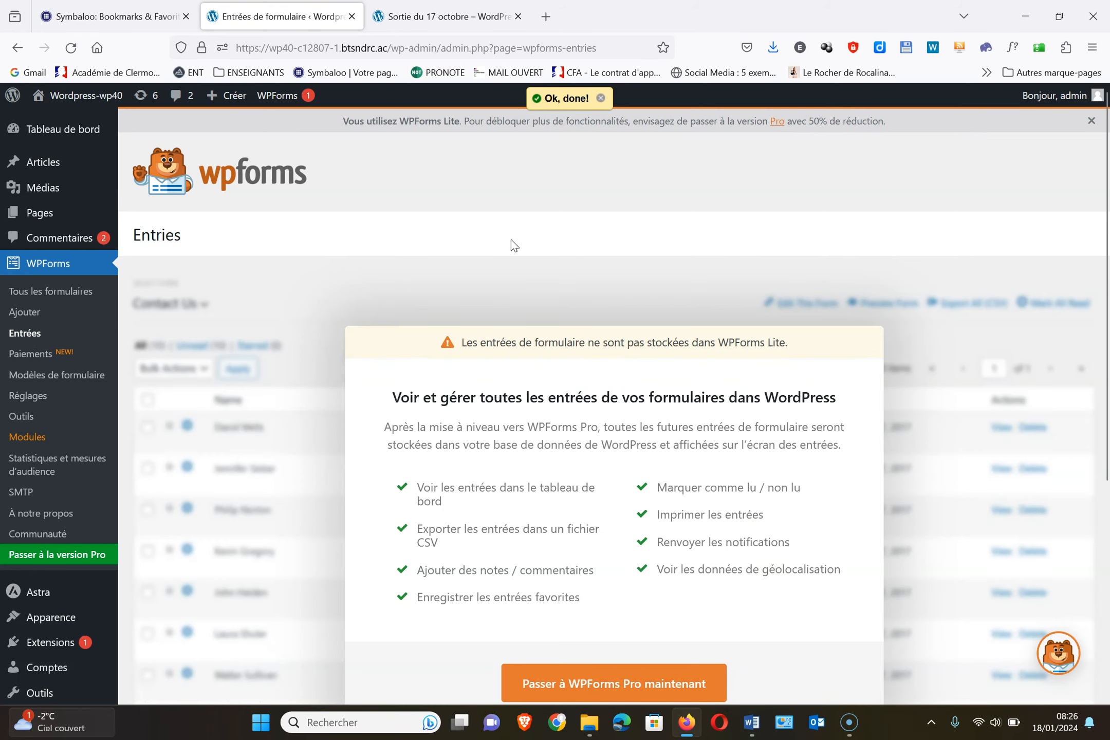
pyautogui.scroll(-3, 511, 240)
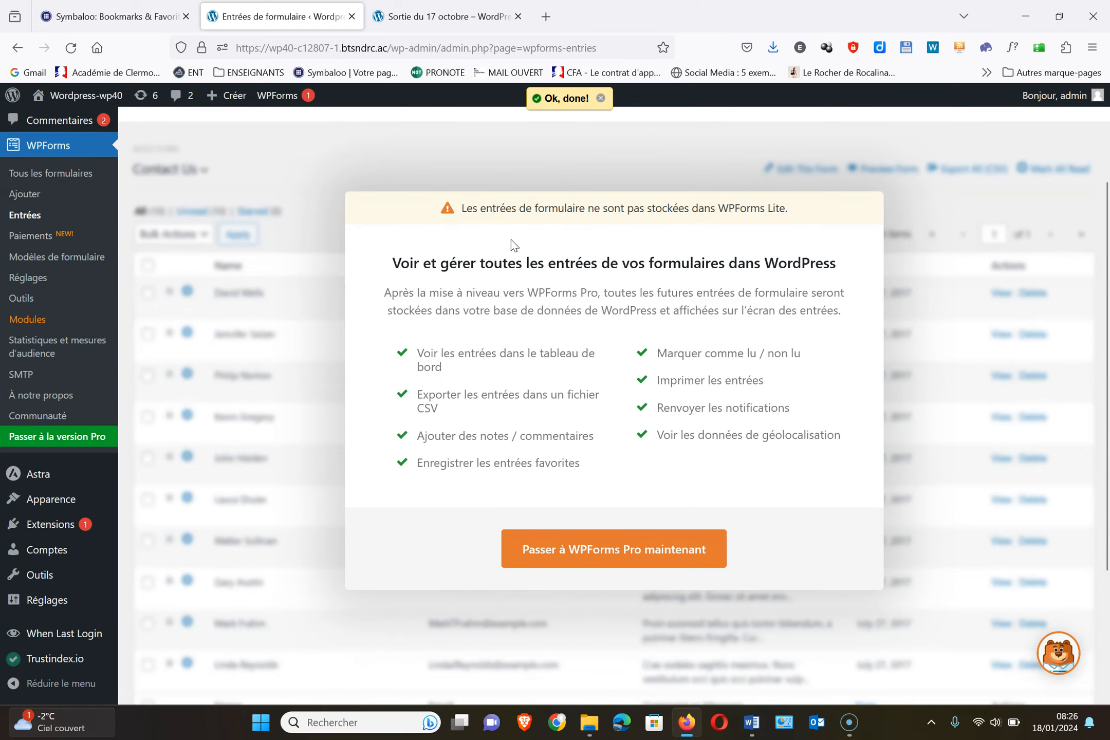